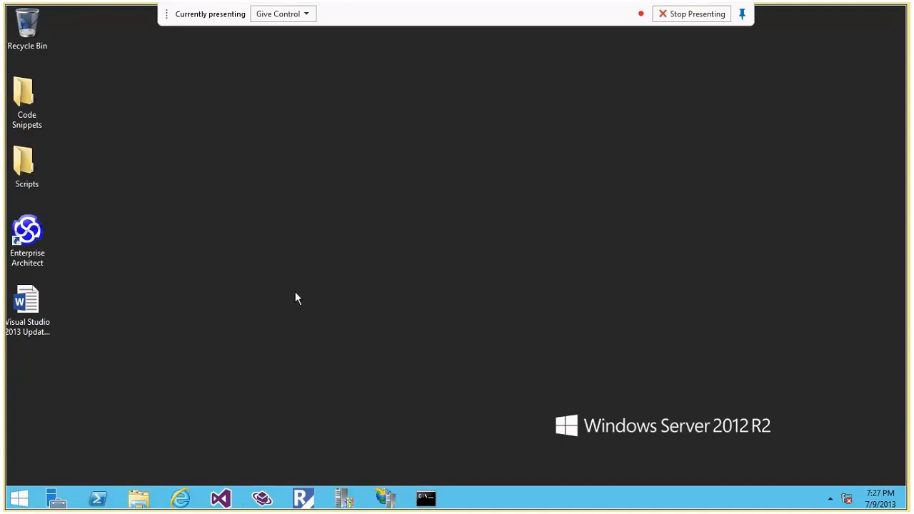
Step: Search the installed apps for "tes" and launch Microsoft Test Manager 2013
left_click(19, 498)
left_click(92, 478)
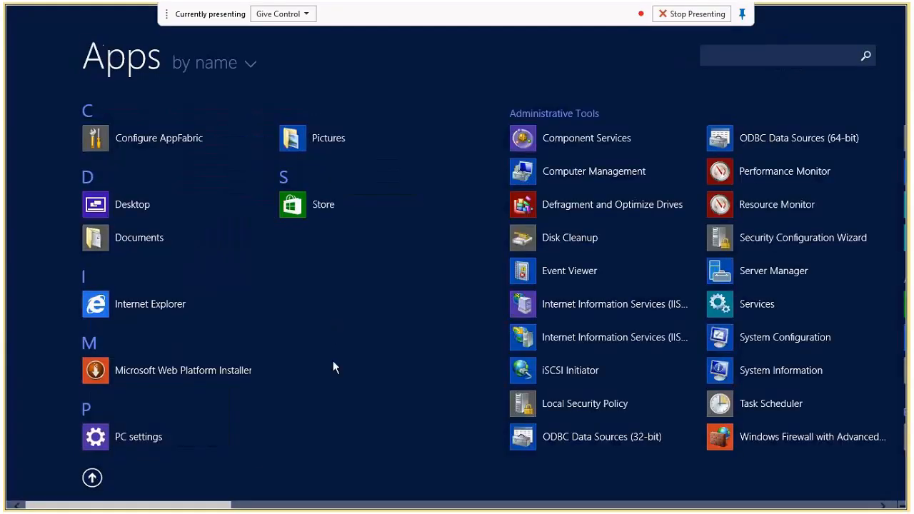
type("tes")
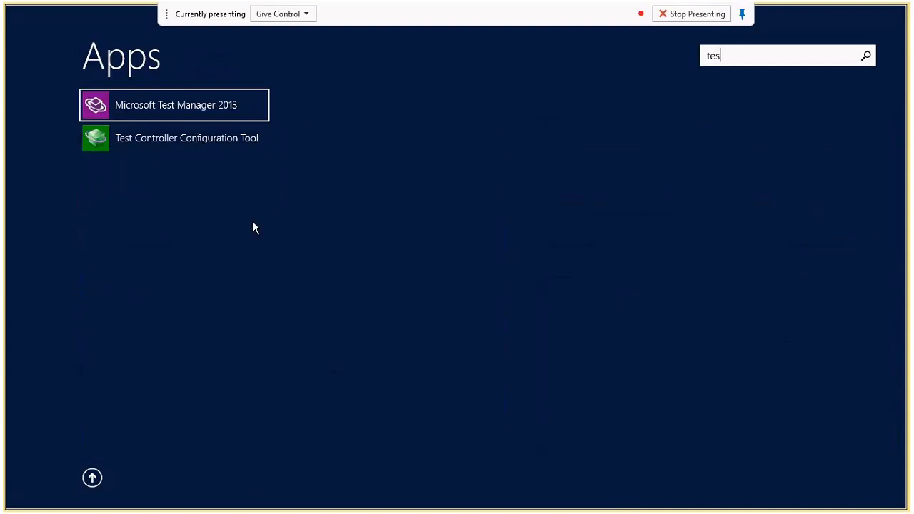
right_click(186, 106)
left_click(231, 177)
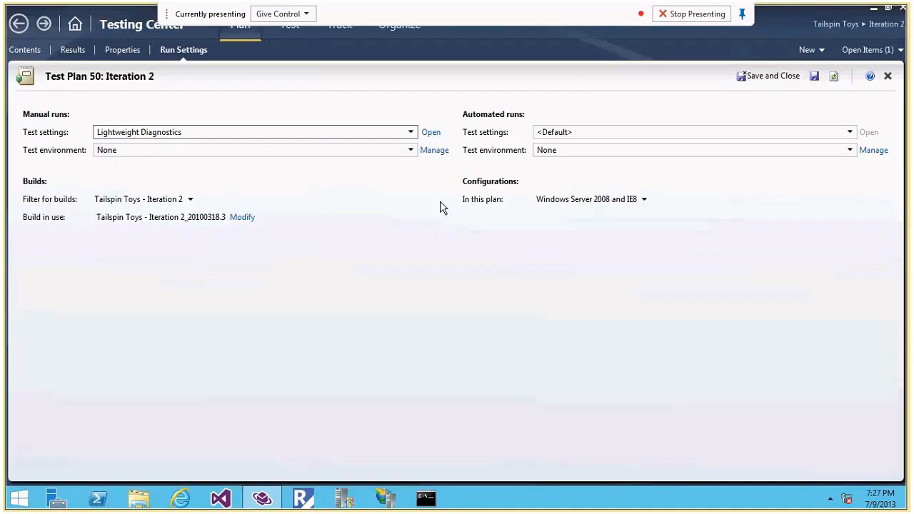
Step: Close the Iteration 2 run settings and connect to the Tailspin Toys team project in TailspinToysCollection
left_click(888, 75)
left_click(743, 14)
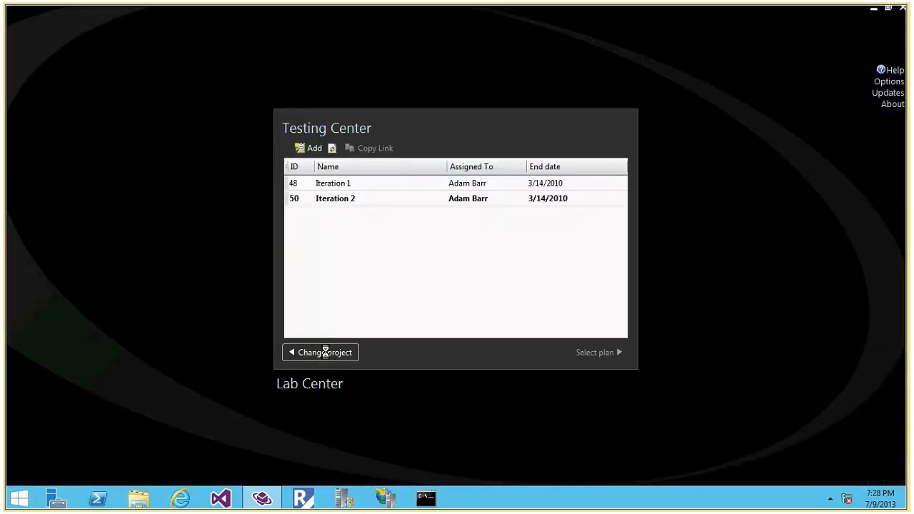
left_click(322, 351)
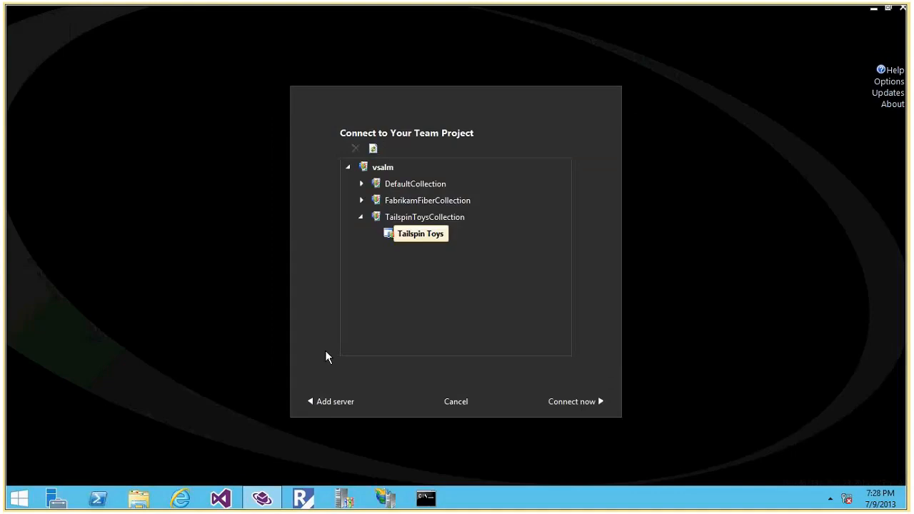
left_click(330, 403)
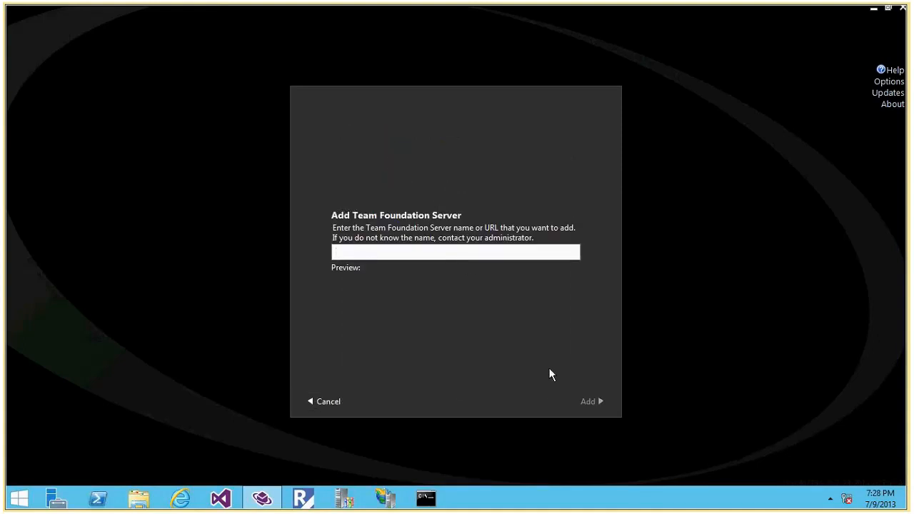
left_click(327, 406)
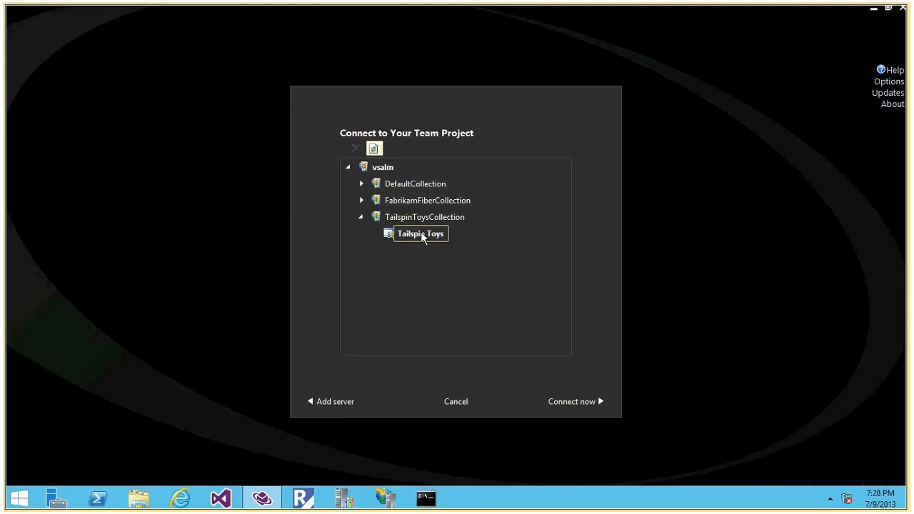
left_click(393, 236)
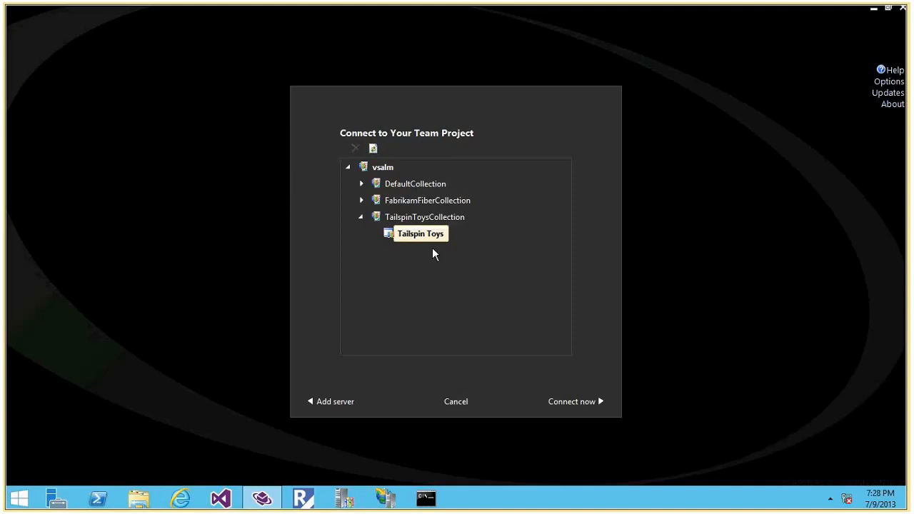
left_click(556, 402)
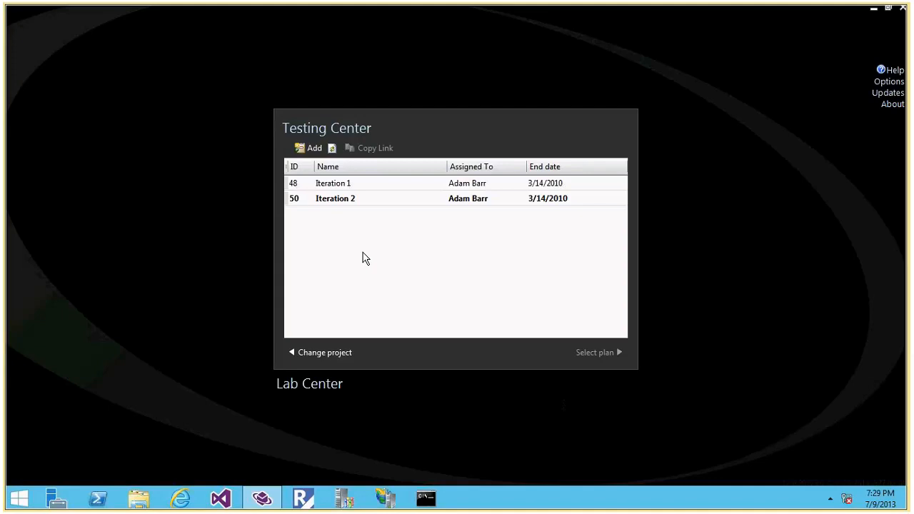
Step: Add a test plan named Iteration 3 with area path Tailspin Toys and iteration Tailspin Toys\Iteration 3, and open it
left_click(308, 150)
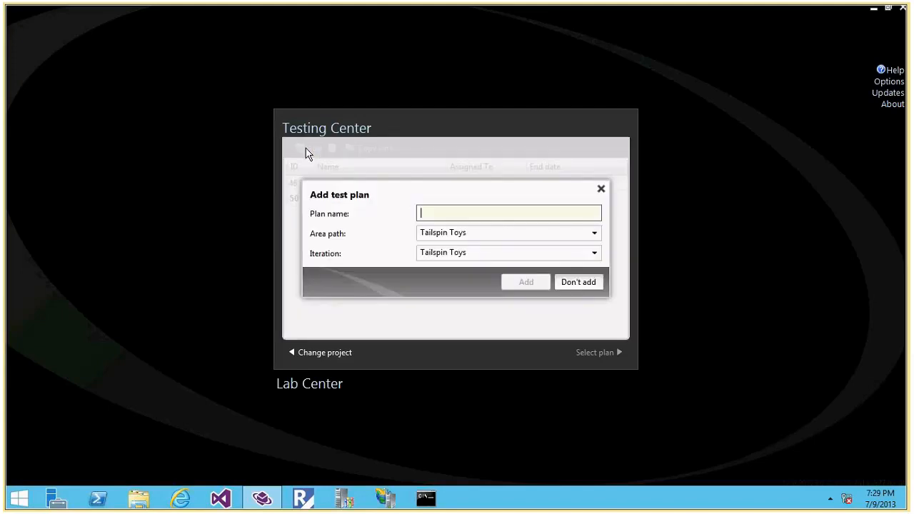
type("Itera")
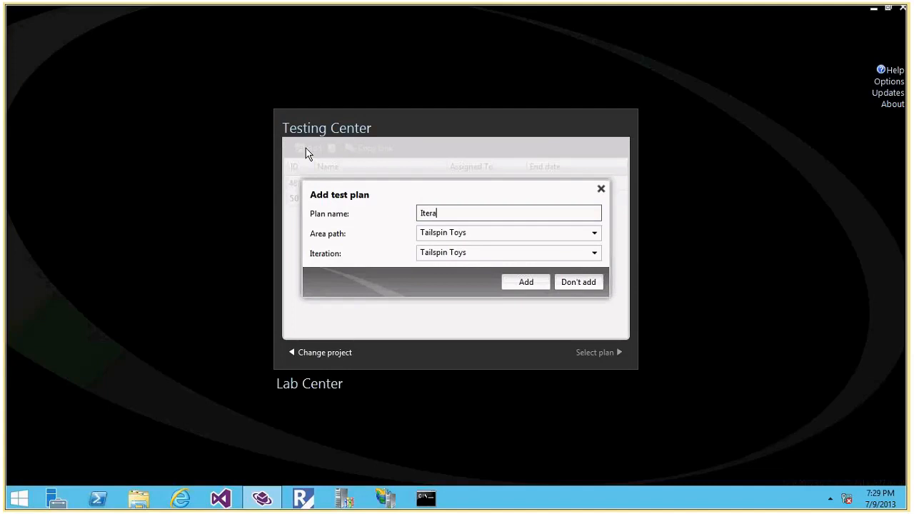
type("tion 3")
left_click(595, 234)
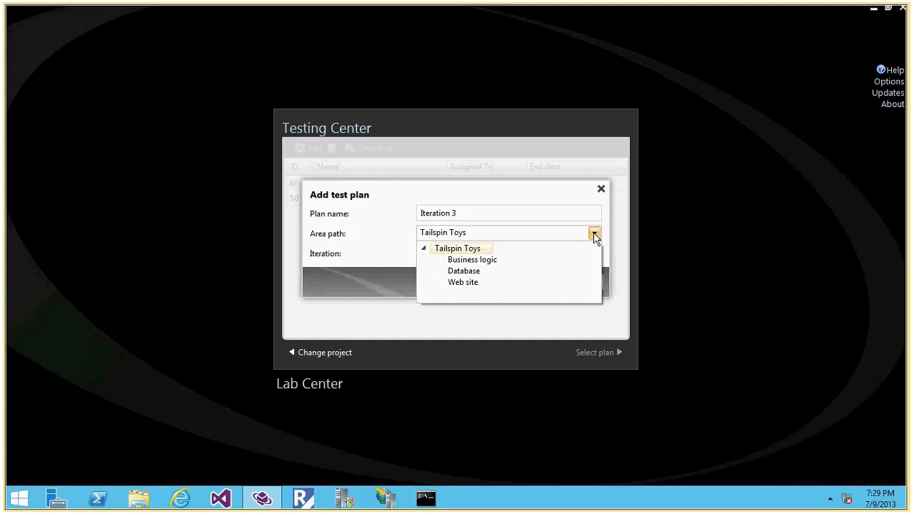
left_click(525, 195)
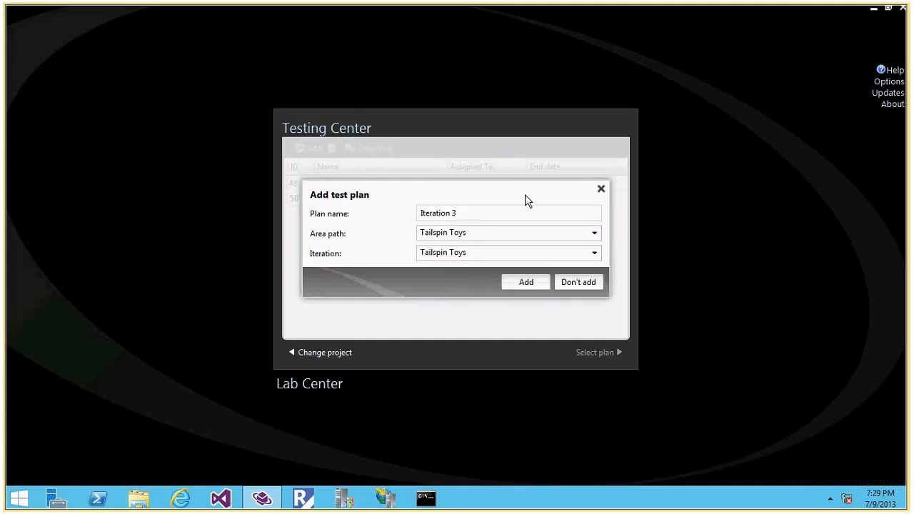
left_click(595, 254)
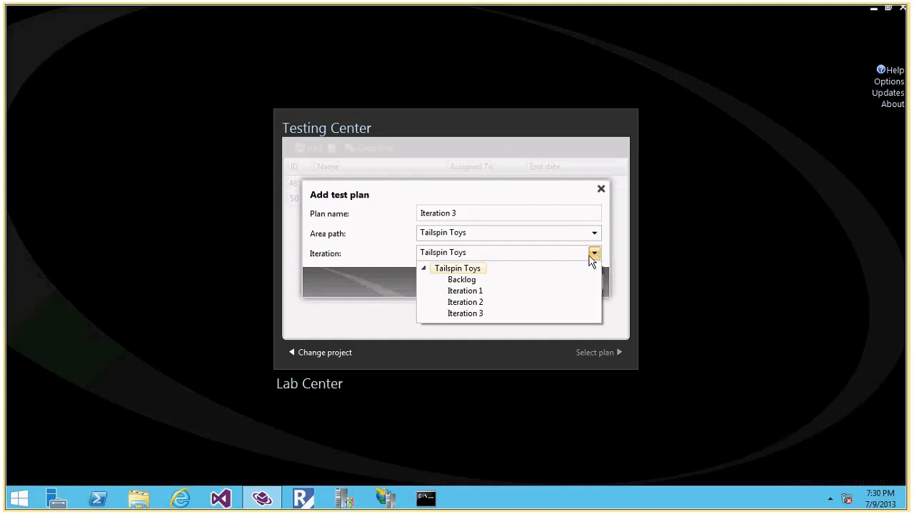
left_click(470, 313)
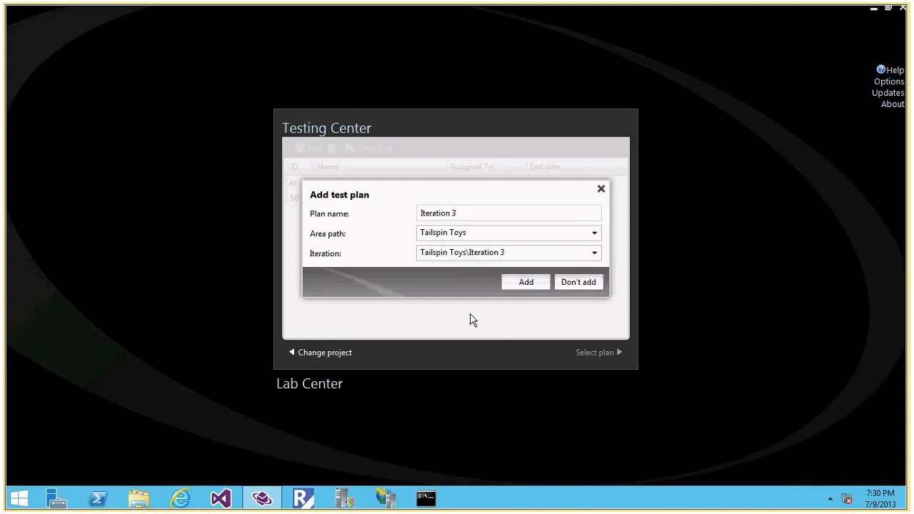
left_click(525, 280)
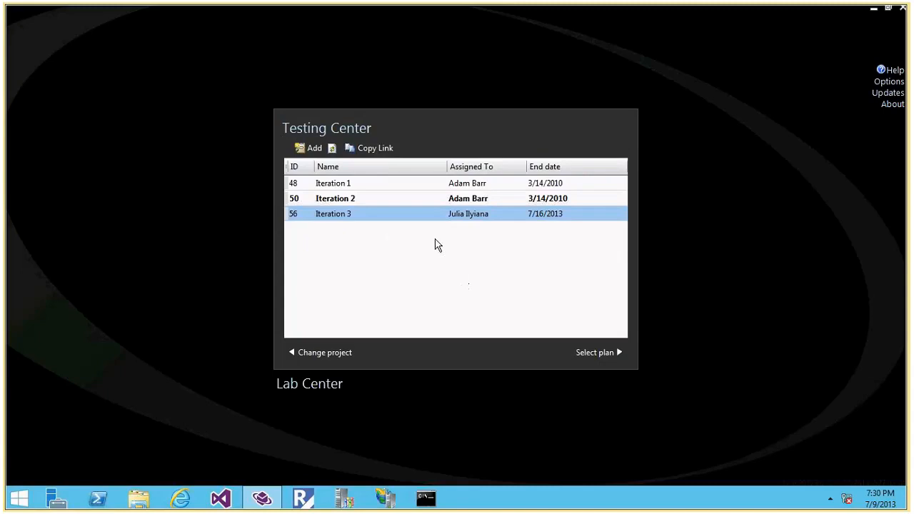
left_click(598, 353)
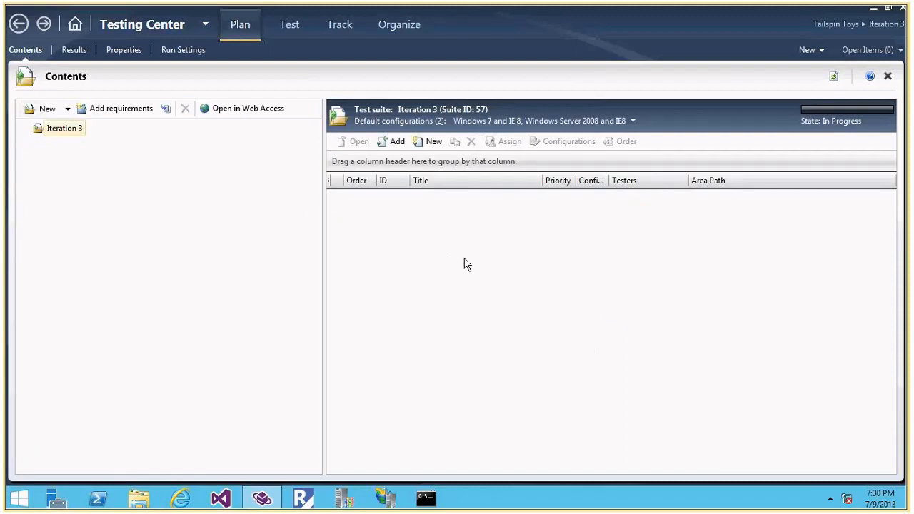
Step: Enter the description "This is Iteration 3 Test Plan." in the test plan's properties, then save and close them
left_click(123, 50)
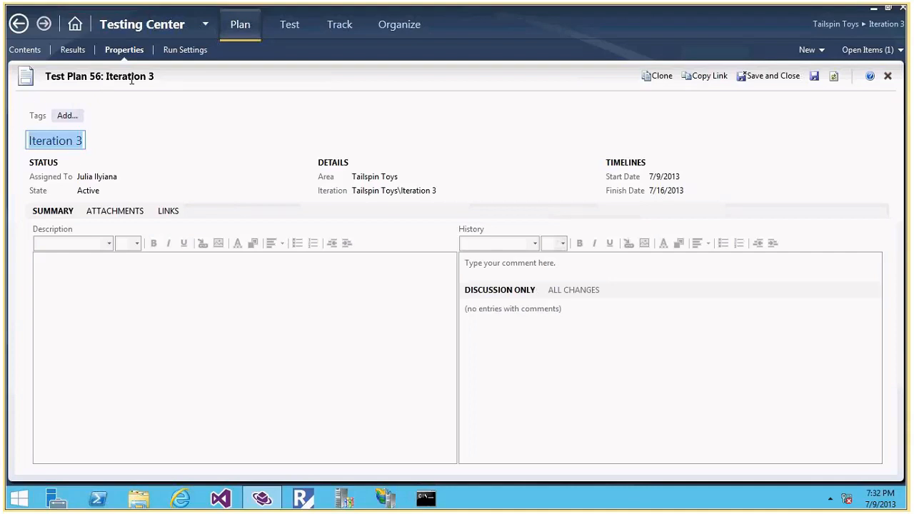
left_click(175, 271)
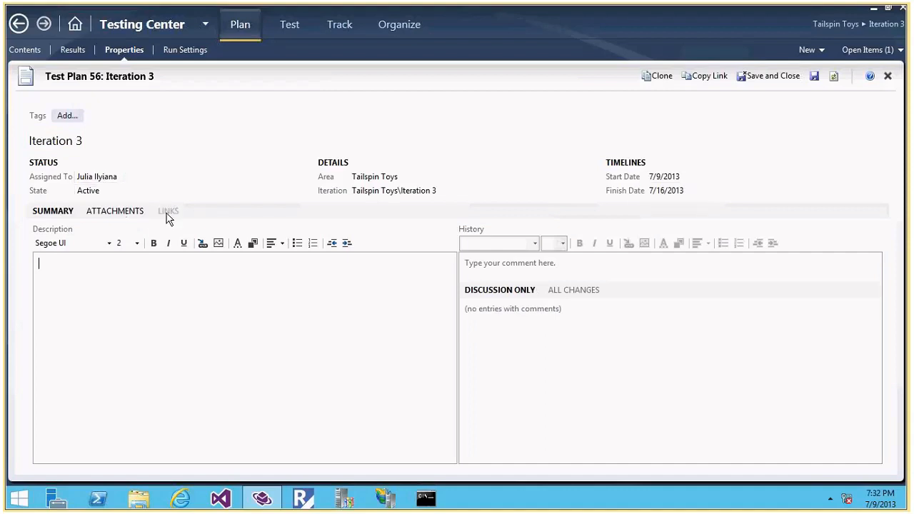
left_click(168, 215)
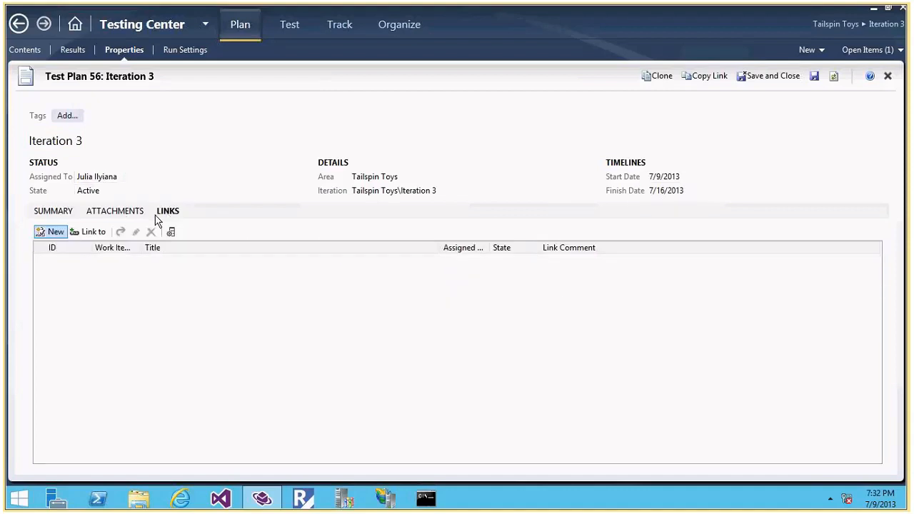
left_click(131, 214)
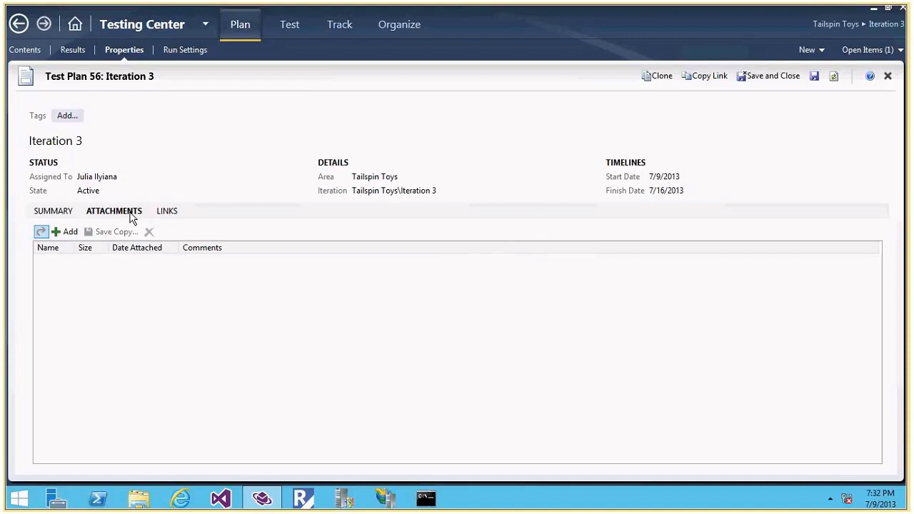
left_click(167, 215)
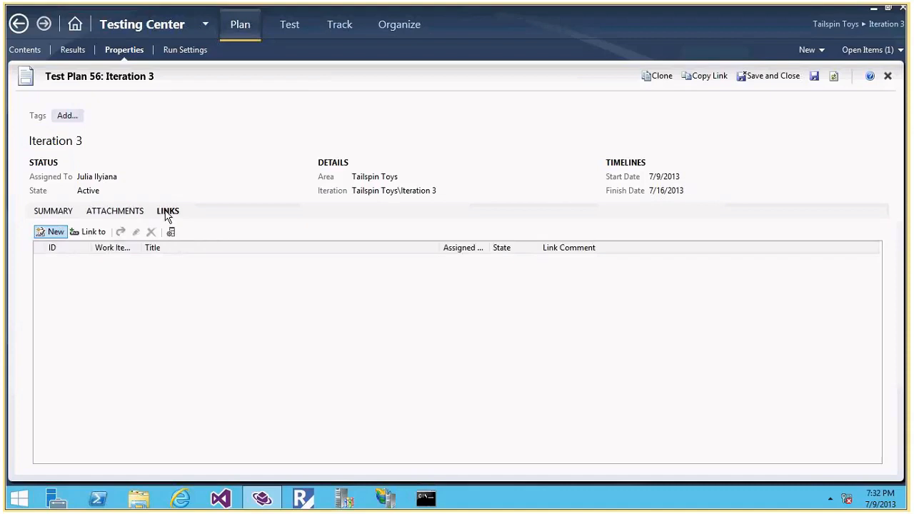
left_click(73, 210)
left_click(815, 76)
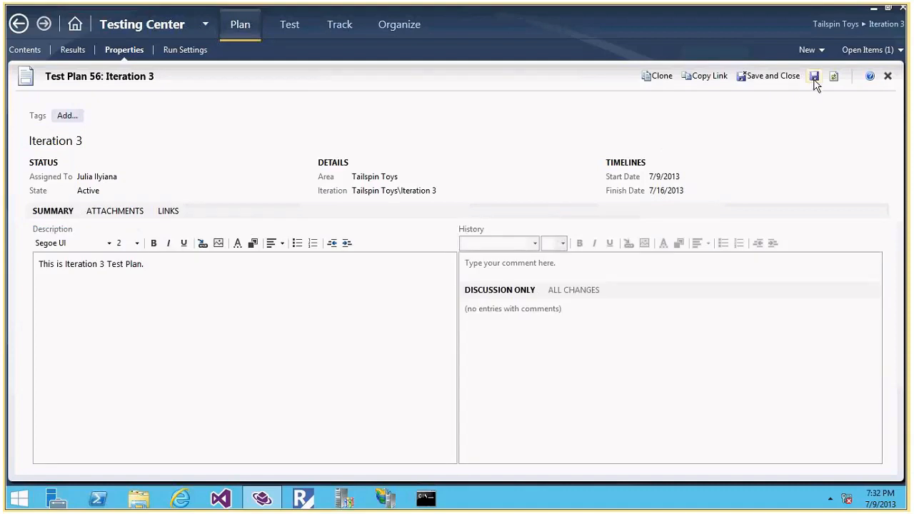
left_click(888, 77)
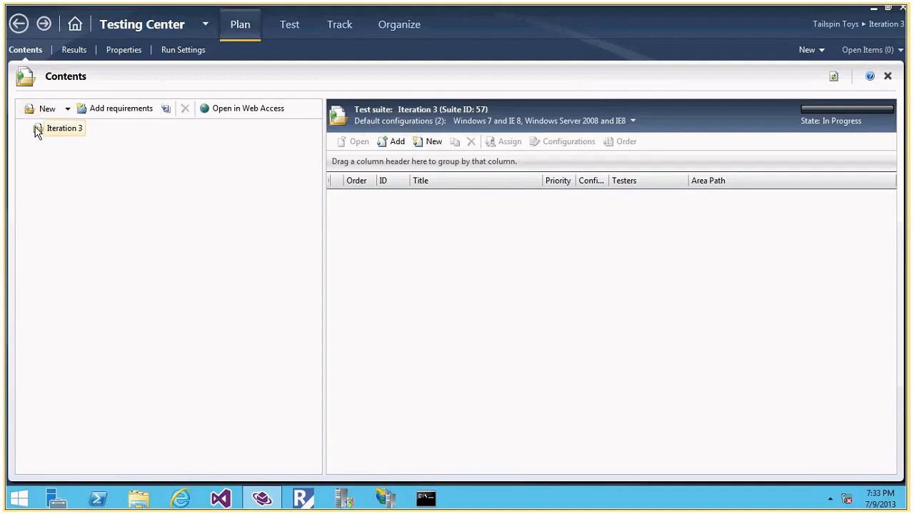
mouse_move(37, 132)
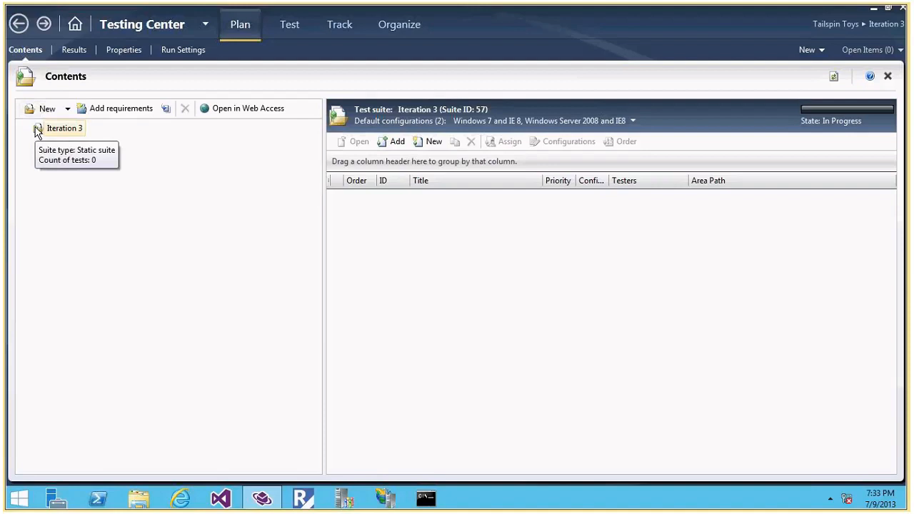
left_click(68, 109)
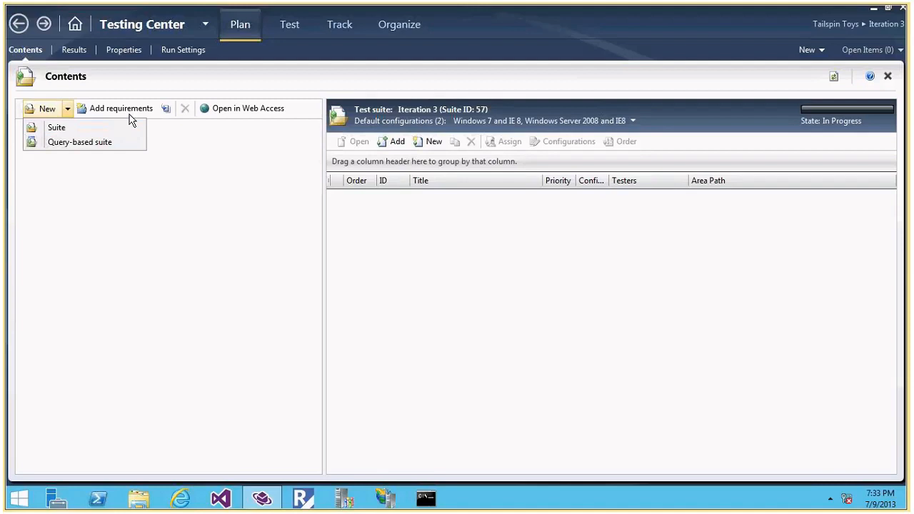
left_click(240, 183)
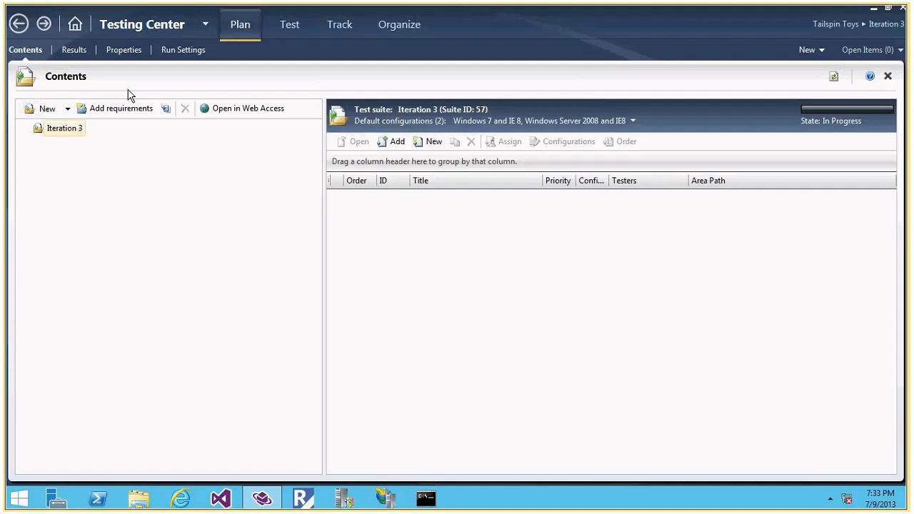
left_click(113, 55)
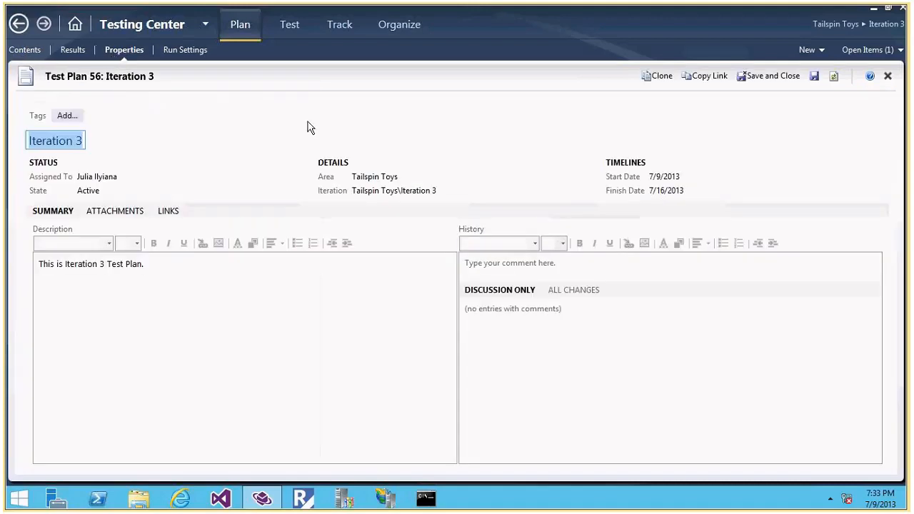
Step: Set the test settings for manual runs to Full Diagnostics in the Iteration 3 plan's run settings
left_click(182, 51)
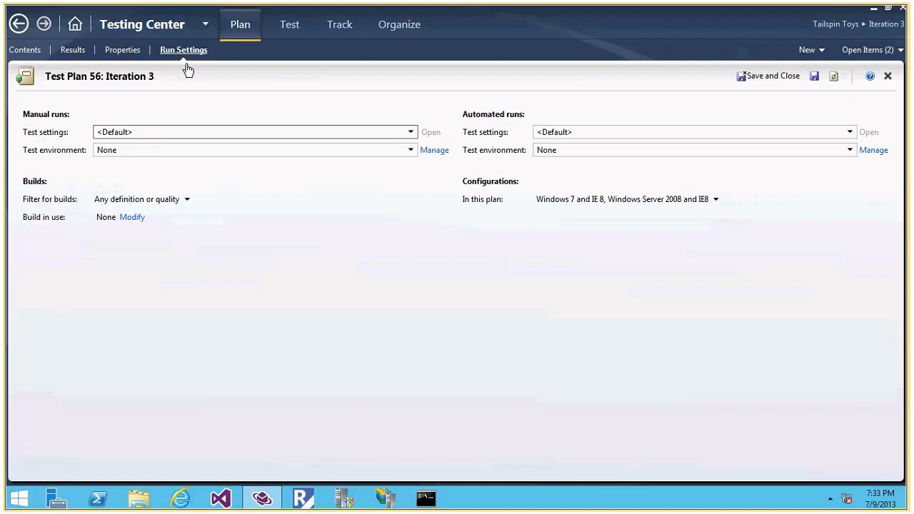
left_click(410, 133)
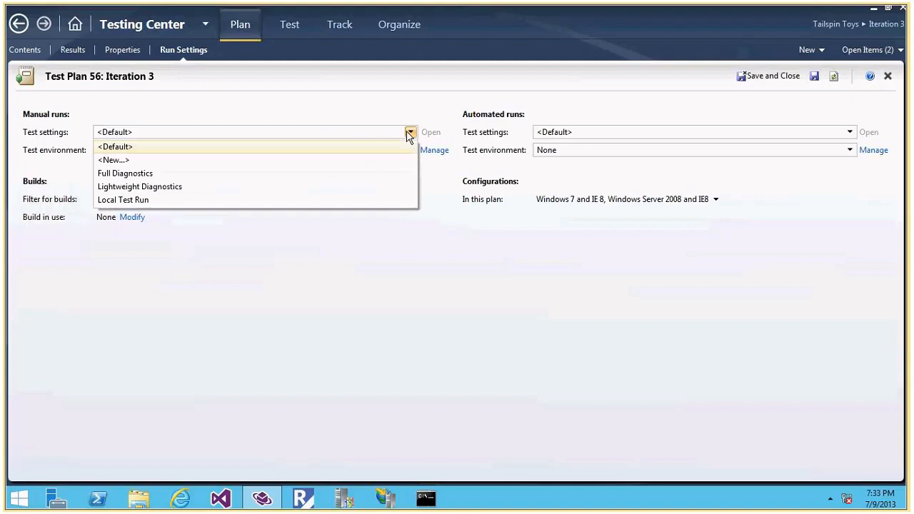
left_click(129, 175)
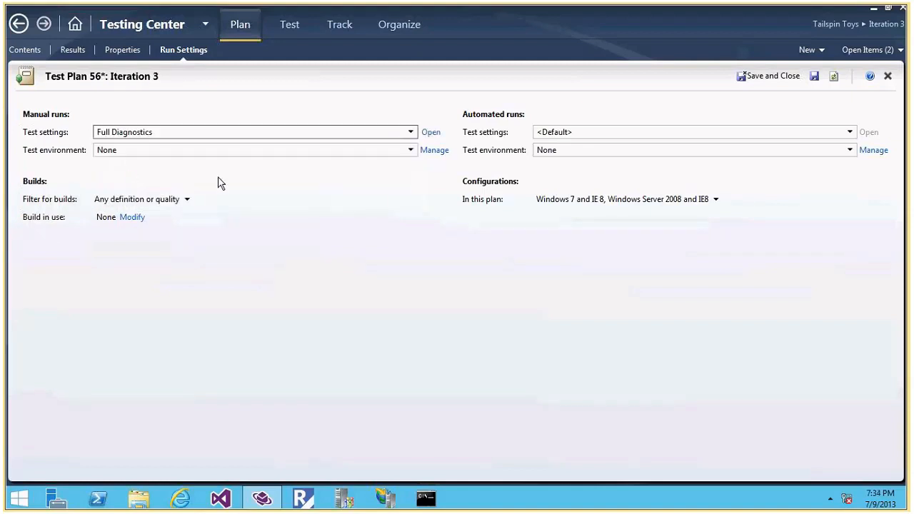
Step: Open the Full Diagnostics test settings and review the roles and the diagnostic data adapters for the Local role
left_click(431, 136)
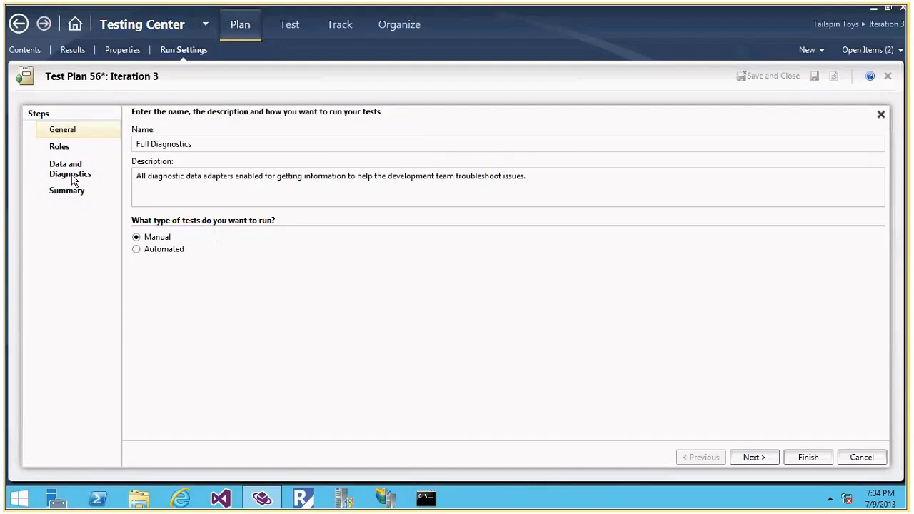
left_click(61, 147)
left_click(79, 172)
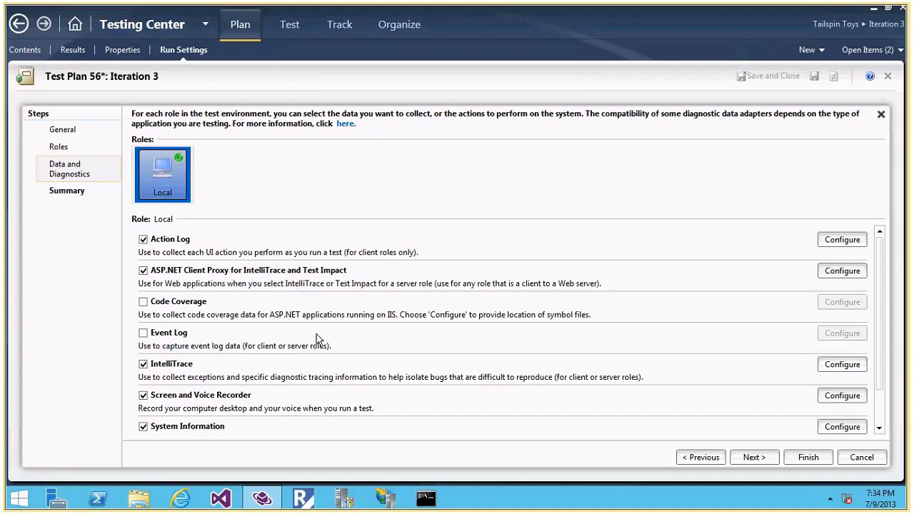
scroll(307, 340, "down", 1)
scroll(303, 348, "down", 1)
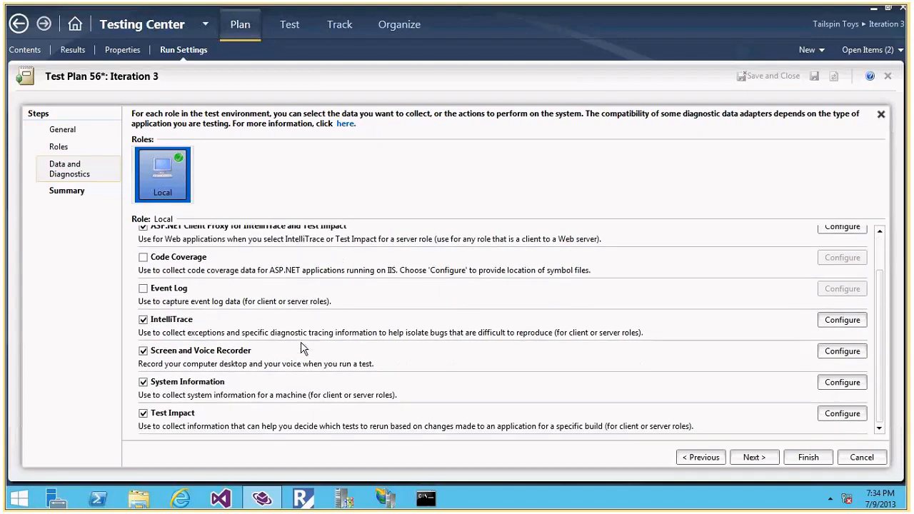
Step: Temporarily enable the Event Log adapter, examine its event logs and event types without saving, and disable the adapter again
left_click(149, 291)
left_click(842, 289)
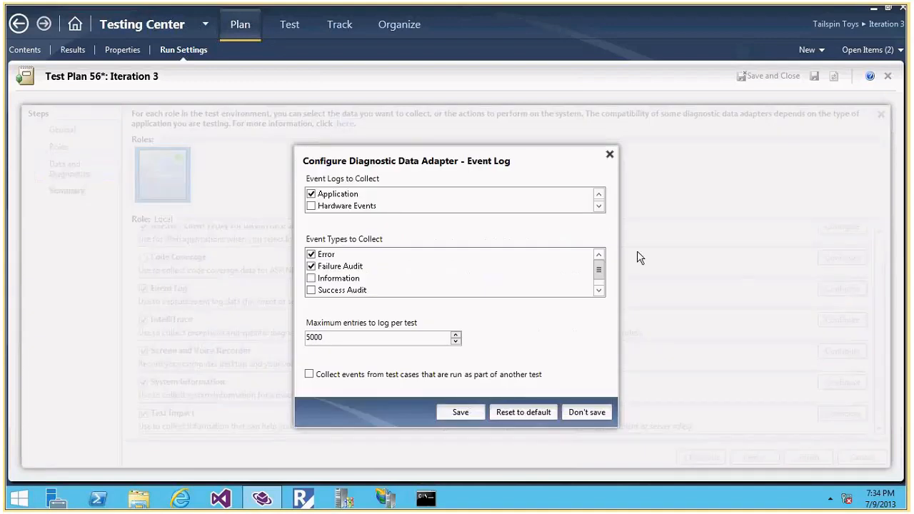
left_click(598, 207)
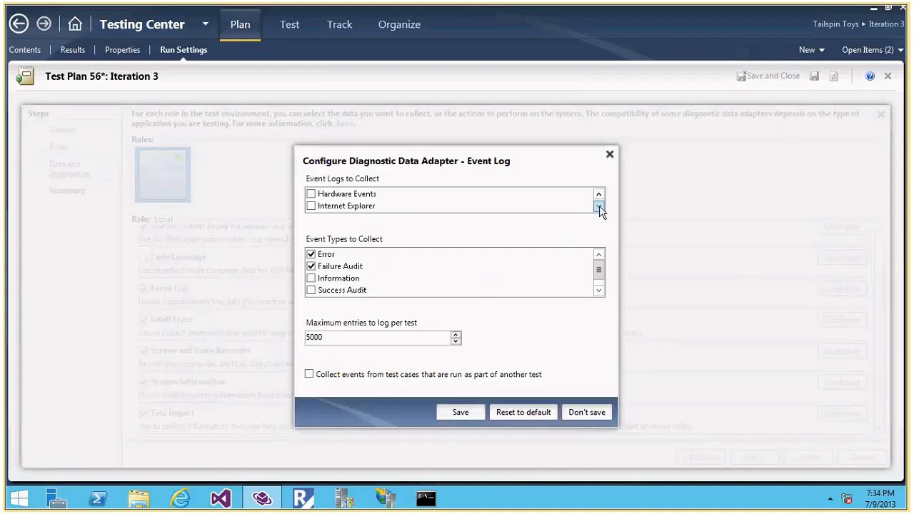
left_click(599, 207)
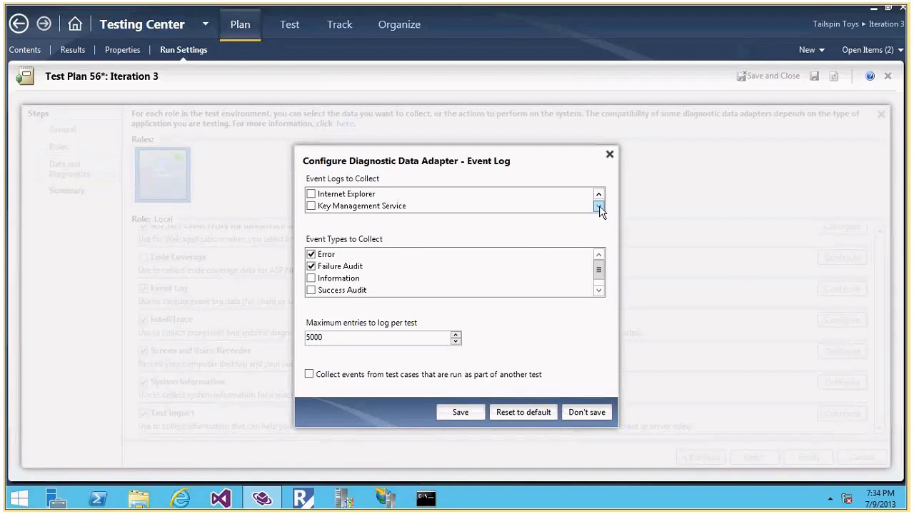
left_click(598, 207)
left_click(599, 207)
left_click(599, 207)
left_click(599, 206)
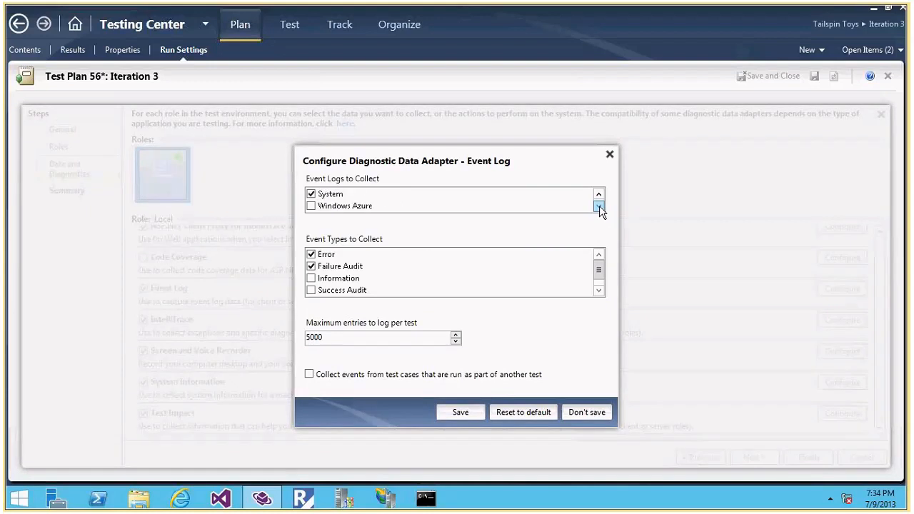
left_click(598, 207)
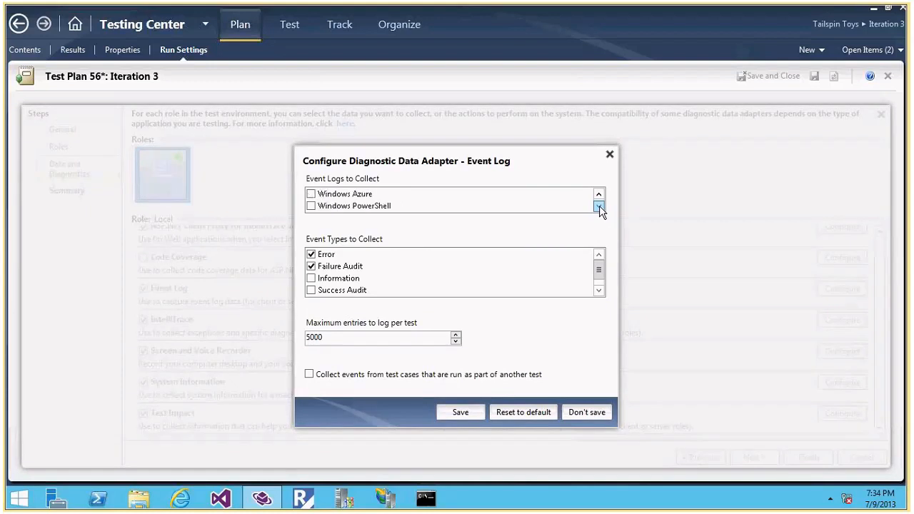
left_click(599, 290)
left_click(601, 255)
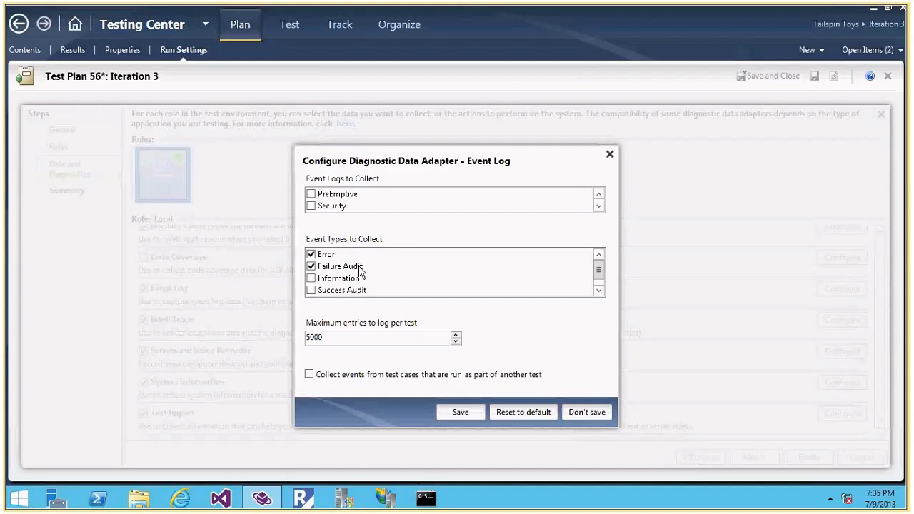
left_click(598, 292)
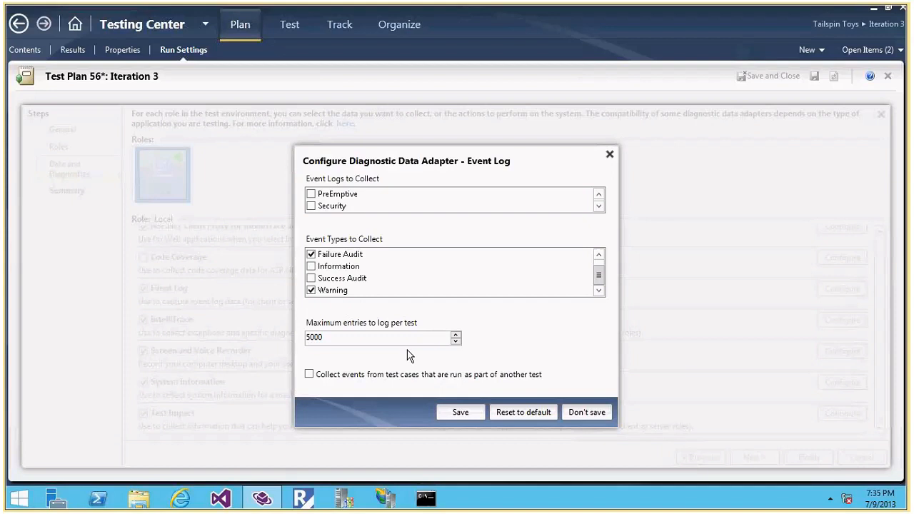
left_click(579, 412)
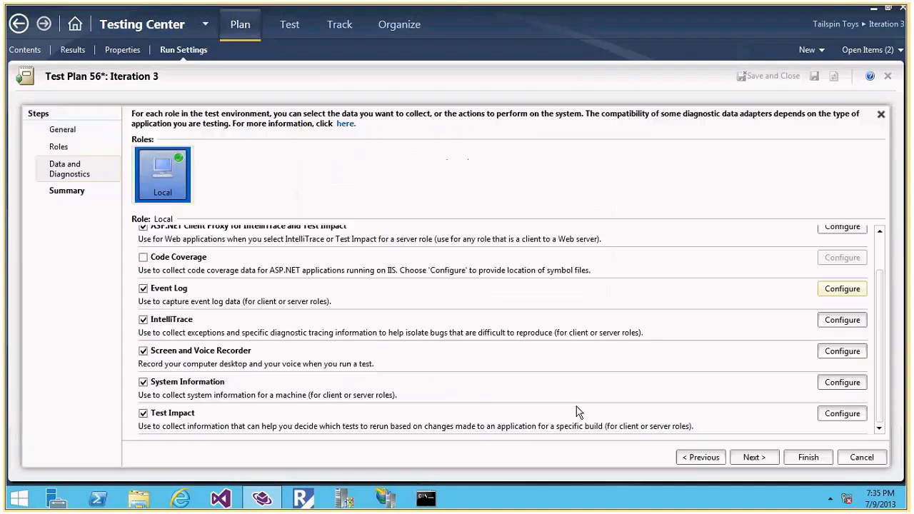
left_click(182, 289)
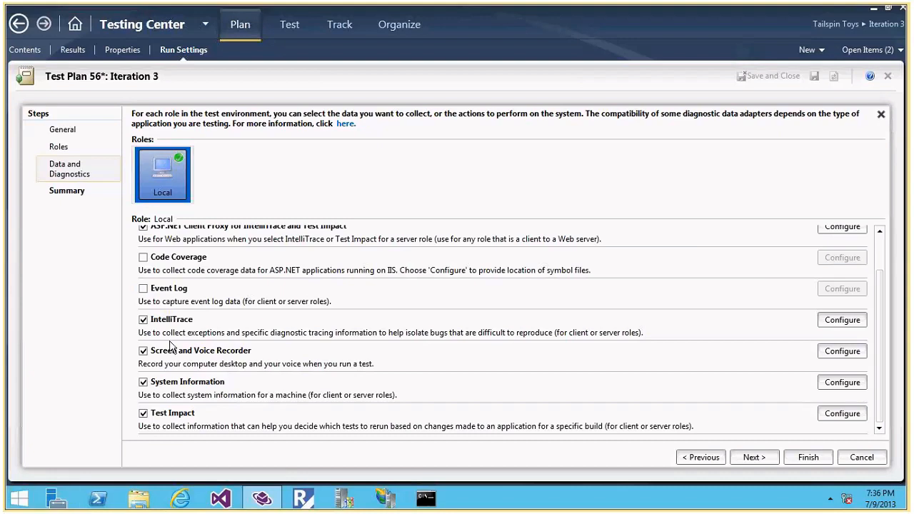
Step: Examine the IntelliTrace adapter's modules, processes, events and disk space options without saving them, and close the Full Diagnostics settings with changes saved
double_click(401, 339)
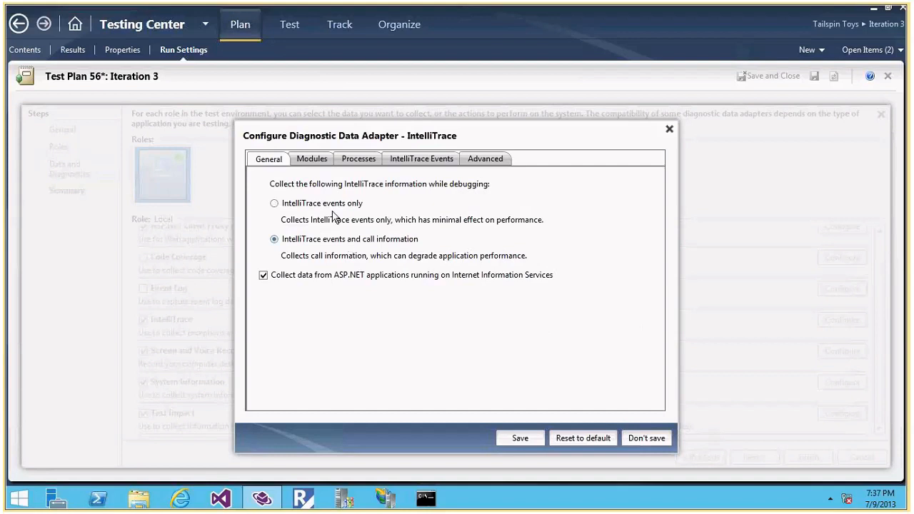
left_click(314, 162)
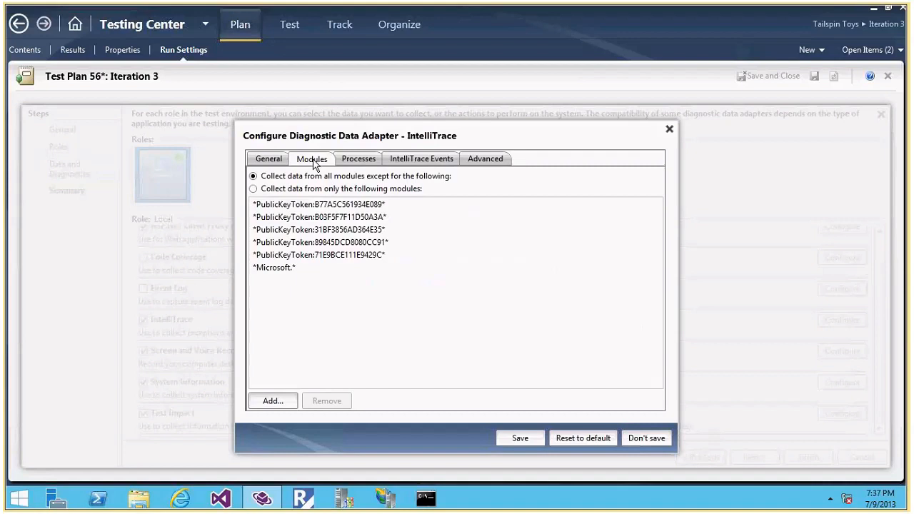
left_click(363, 160)
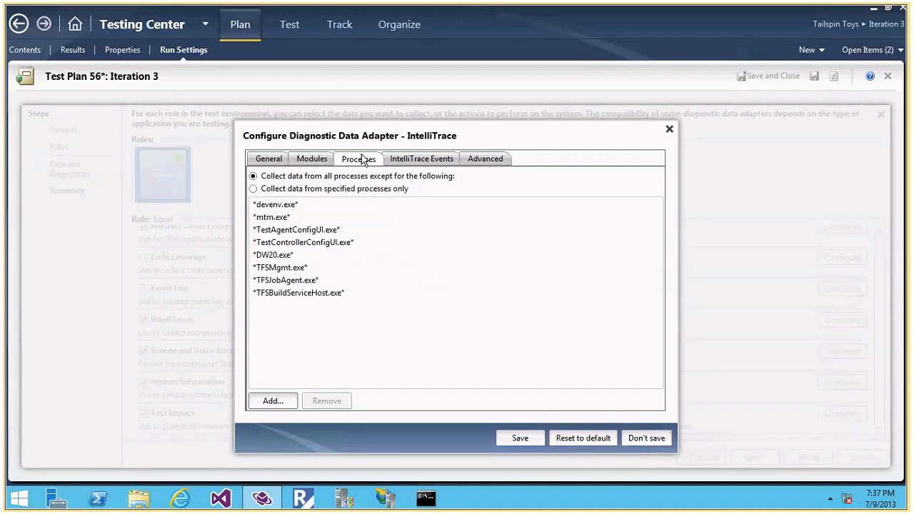
left_click(409, 163)
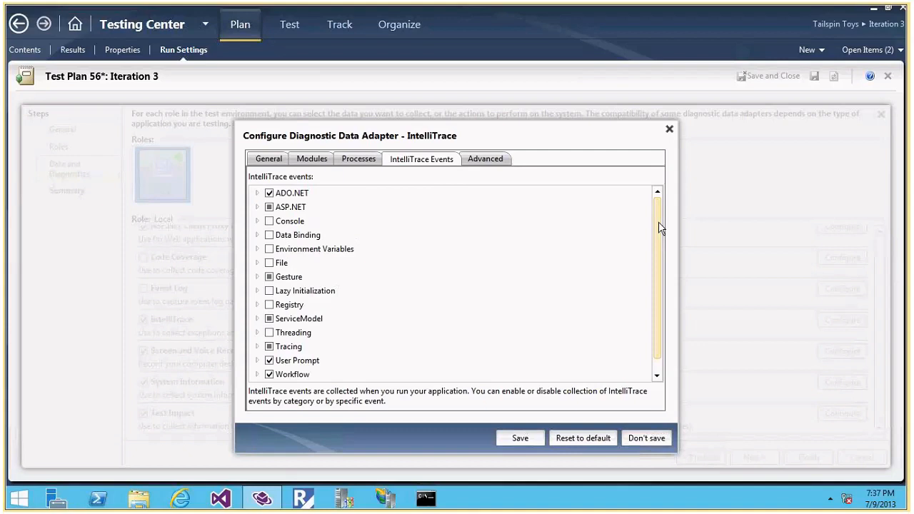
left_click_drag(660, 227, 651, 278)
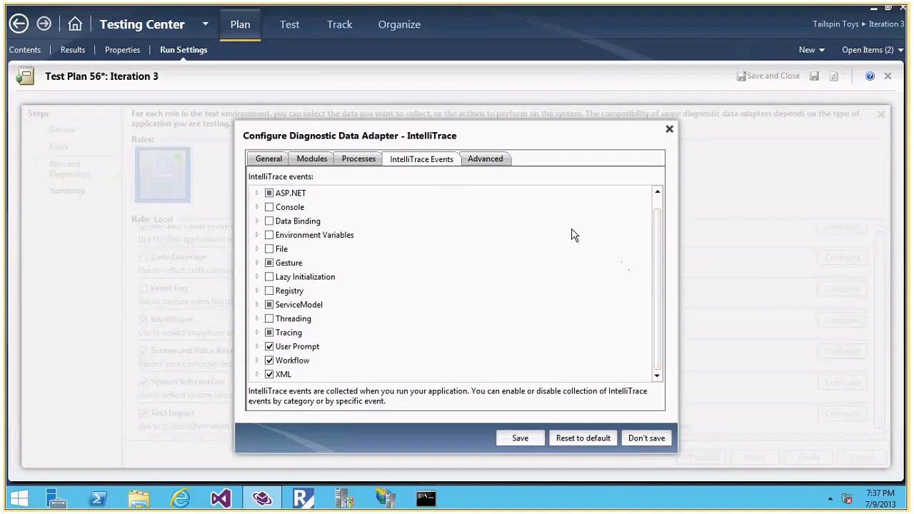
left_click(498, 164)
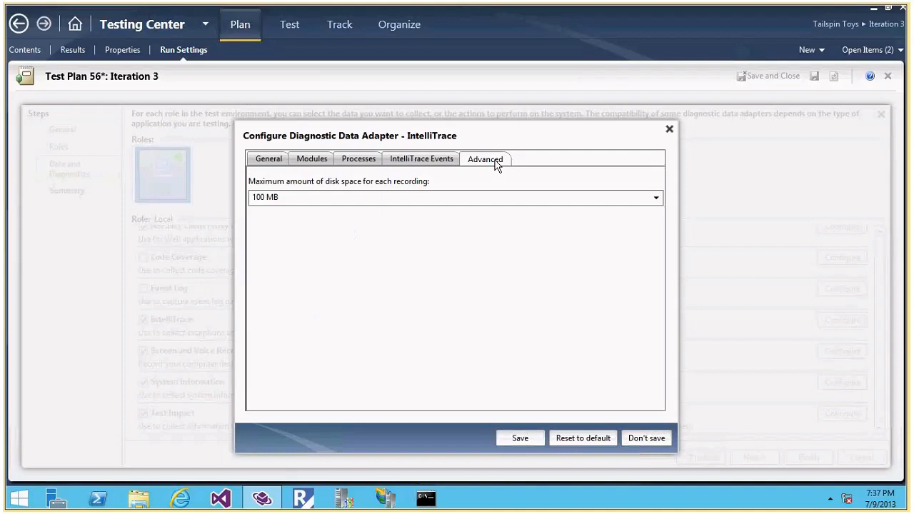
left_click(657, 198)
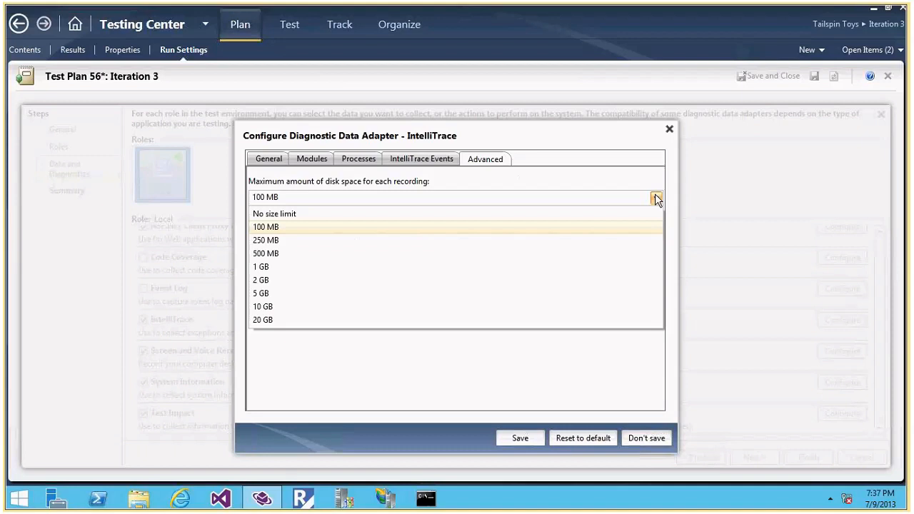
left_click(619, 169)
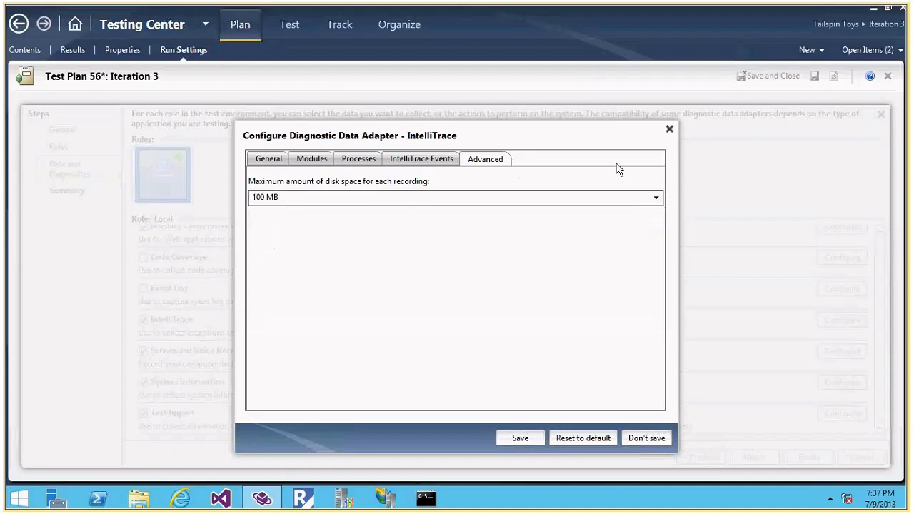
left_click(656, 440)
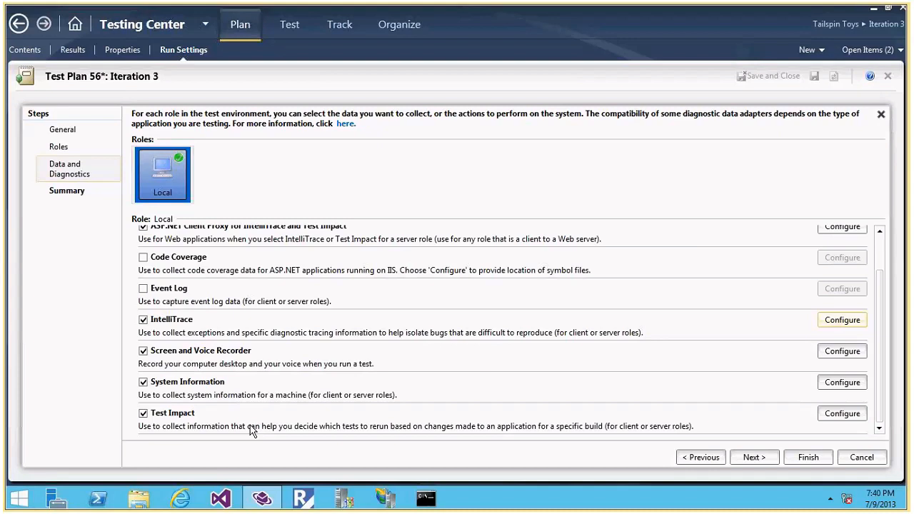
left_click(855, 462)
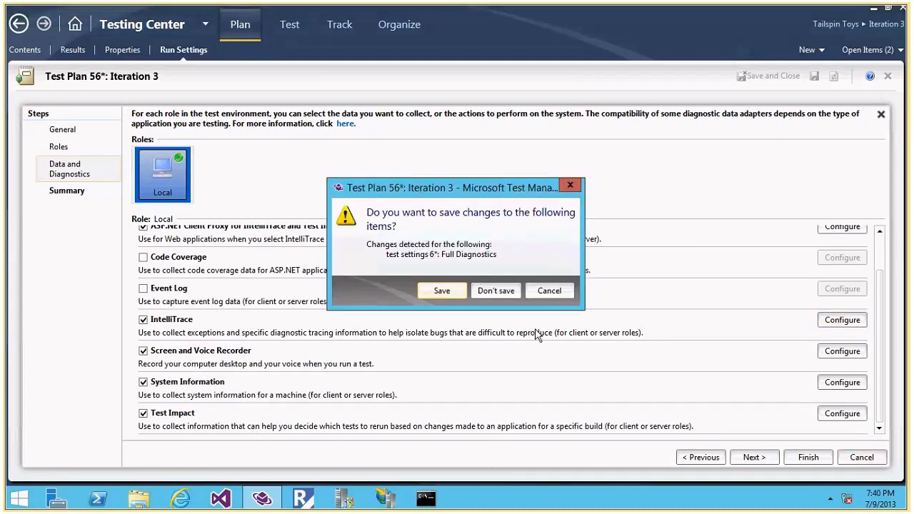
left_click(442, 291)
Step: Create new test settings for manual runs named DemoDaignositic with the description "This is for demo"
left_click(411, 135)
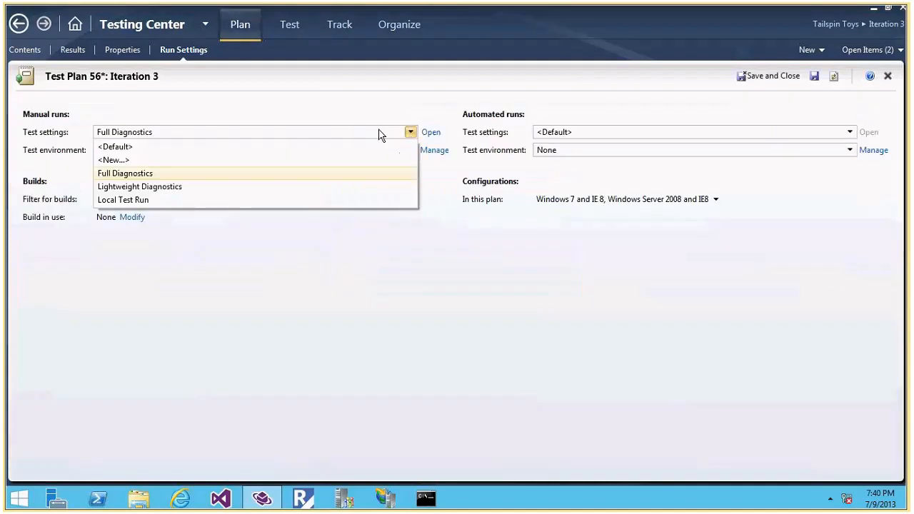
left_click(114, 160)
left_click(147, 144)
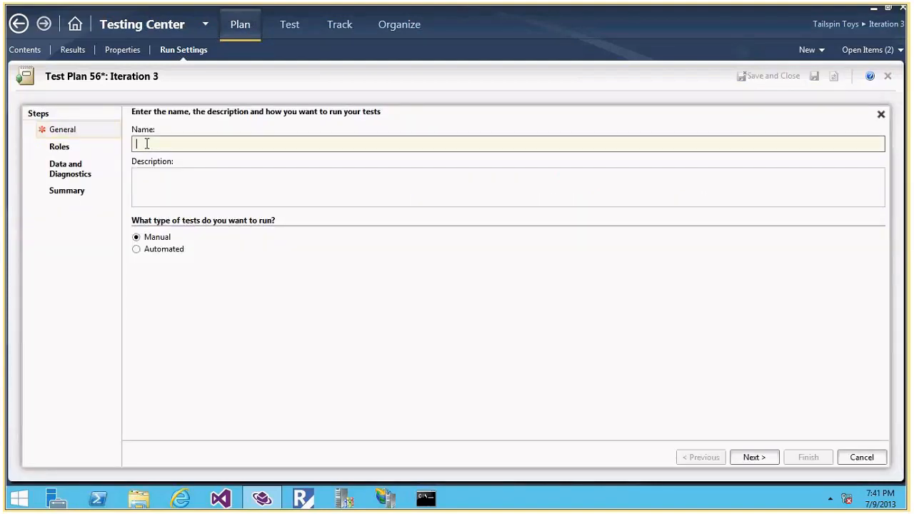
type("DemoDaig")
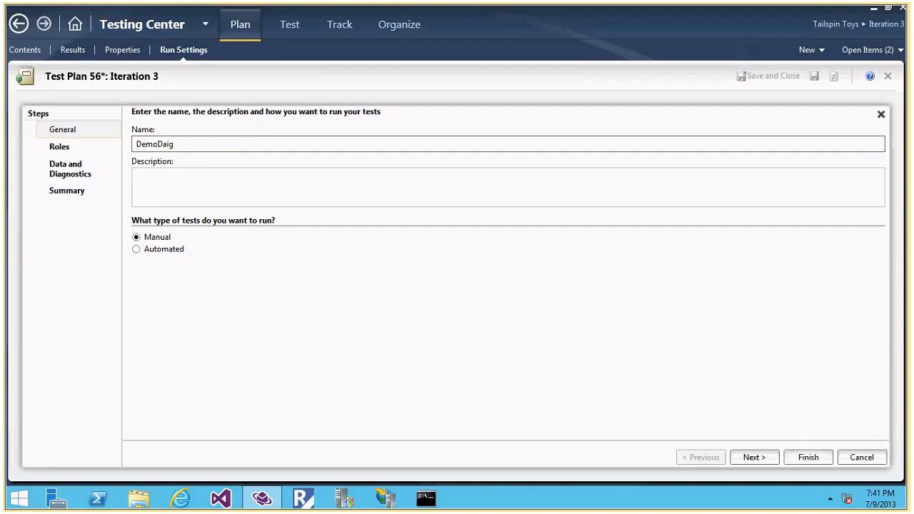
type("nositic")
left_click(142, 181)
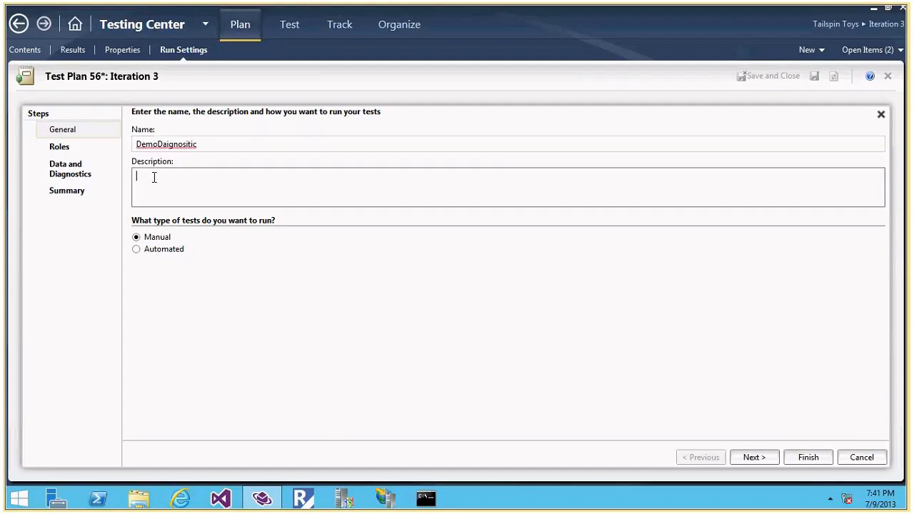
type("This is for demo")
left_click(151, 150)
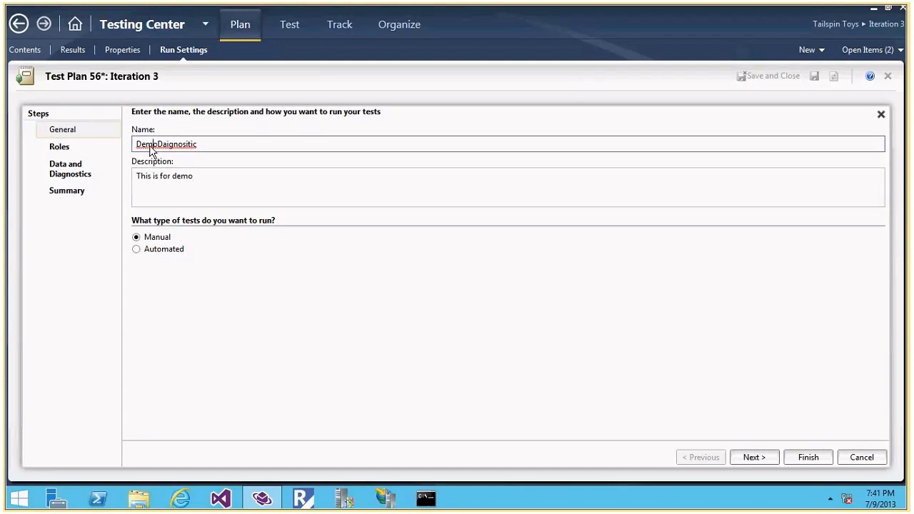
Step: Enable the Screen and Voice Recorder for the Local role, leave its recording options unchanged, and finish the new test settings
left_click(60, 151)
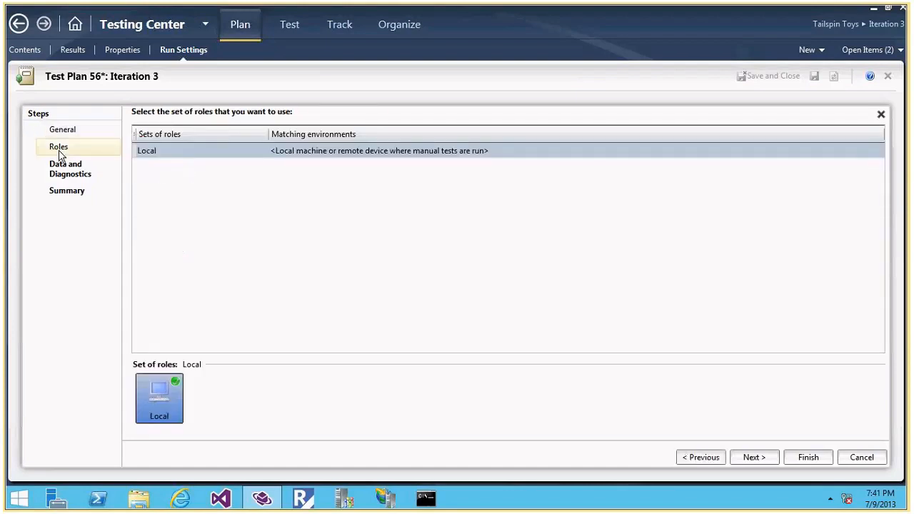
left_click(80, 179)
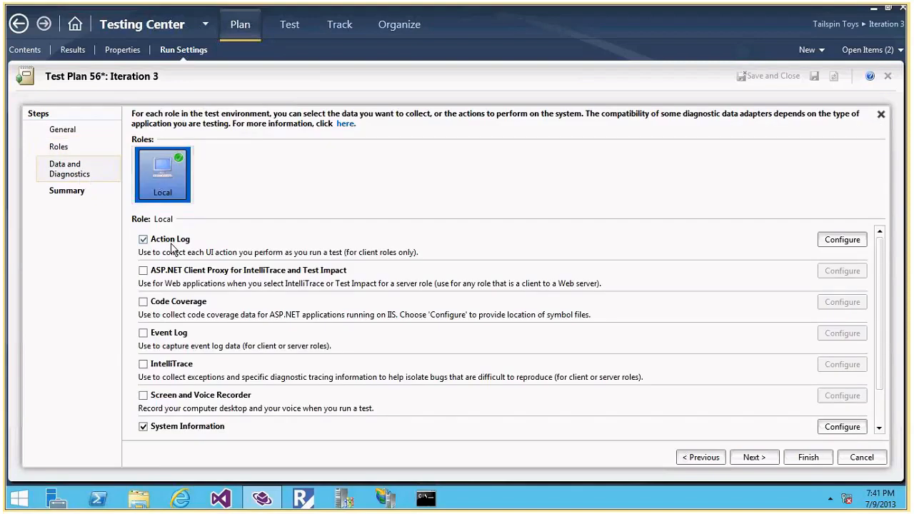
scroll(191, 355, "down", 1)
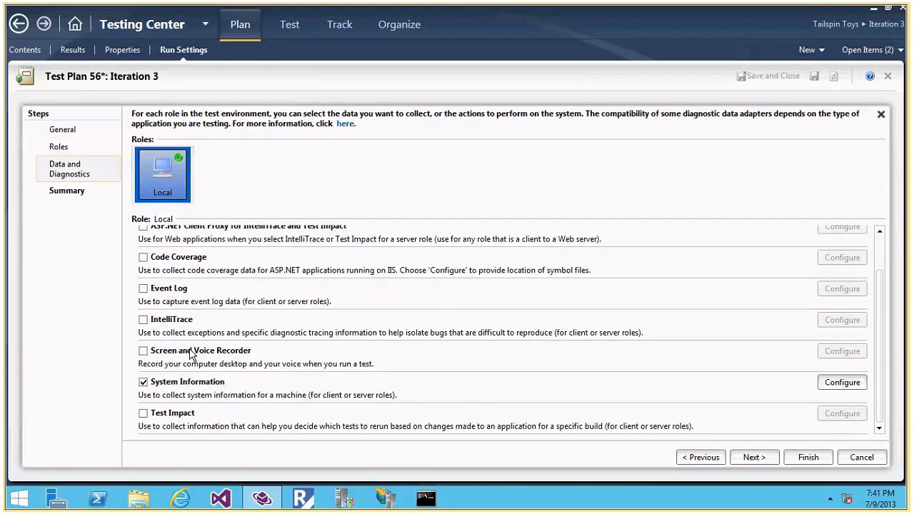
left_click(191, 353)
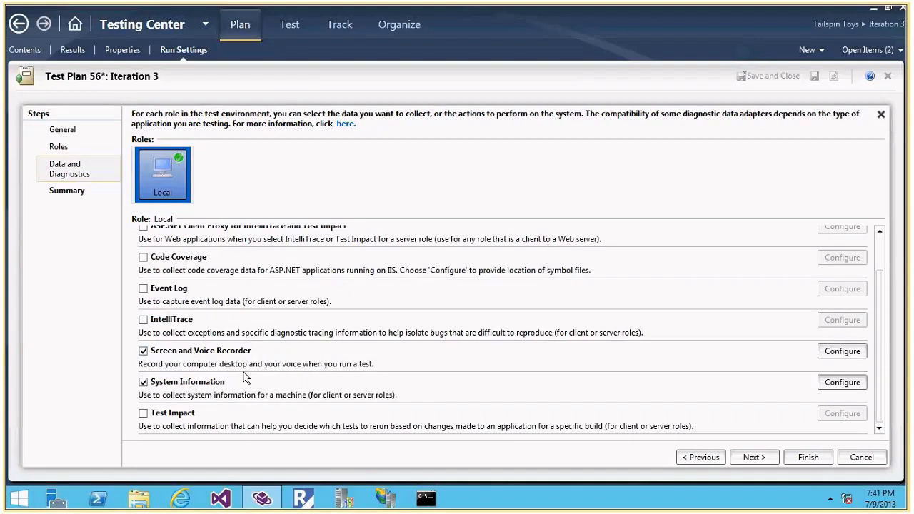
left_click(841, 352)
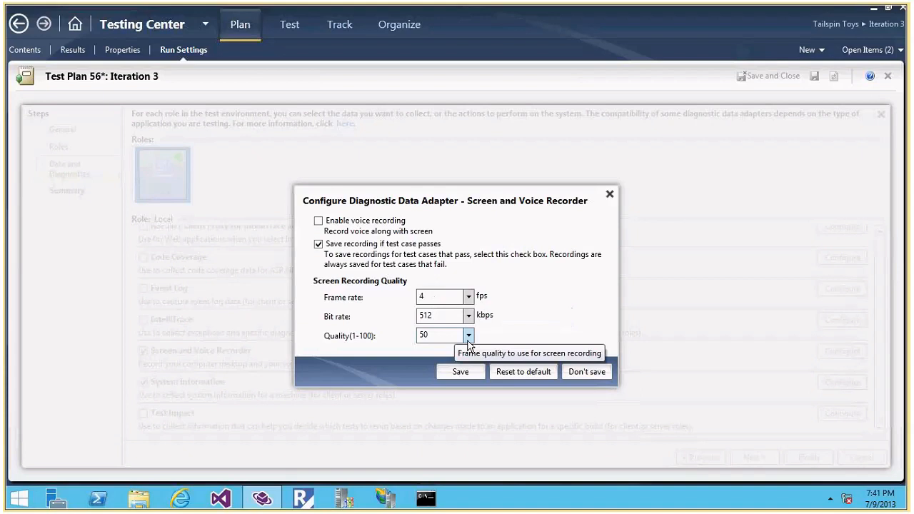
left_click(586, 372)
scroll(279, 328, "up", 1)
scroll(300, 346, "down", 1)
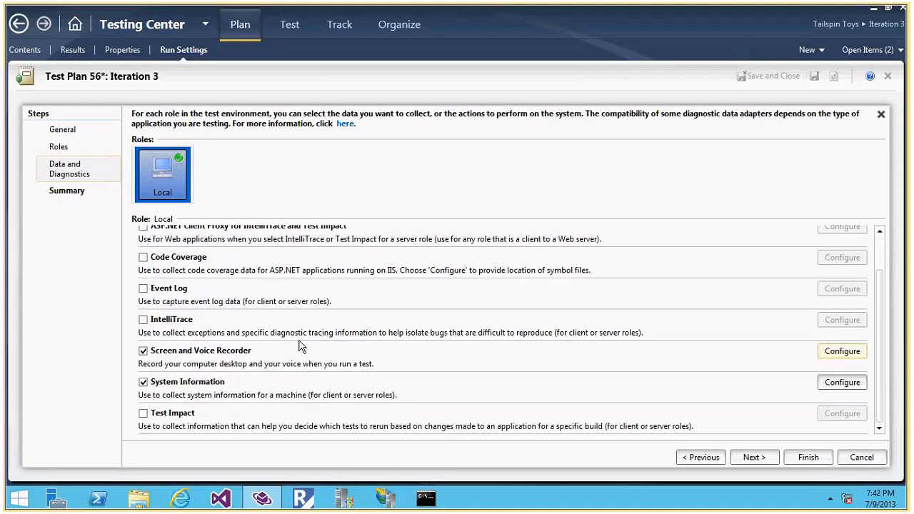
left_click(754, 458)
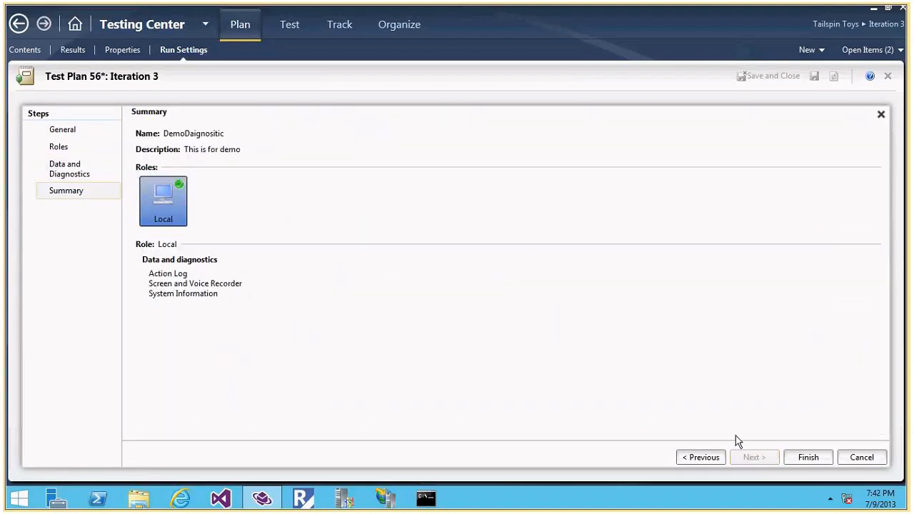
left_click(809, 460)
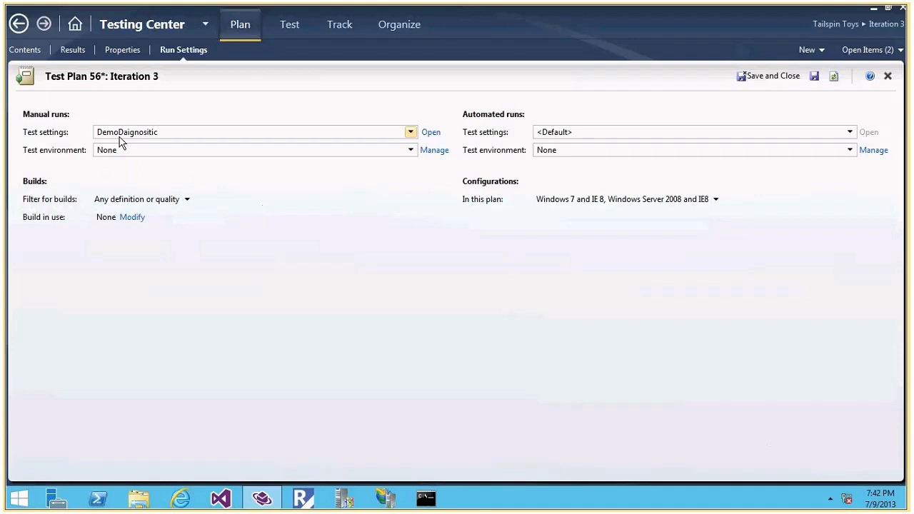
Step: Keep the manual runs' test environment at None and save the Iteration 3 test plan
left_click(410, 153)
left_click(412, 153)
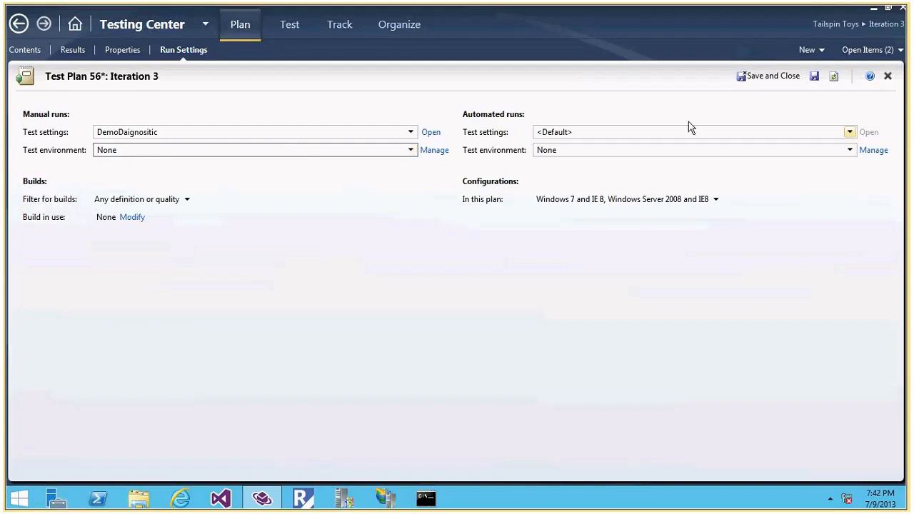
left_click(816, 76)
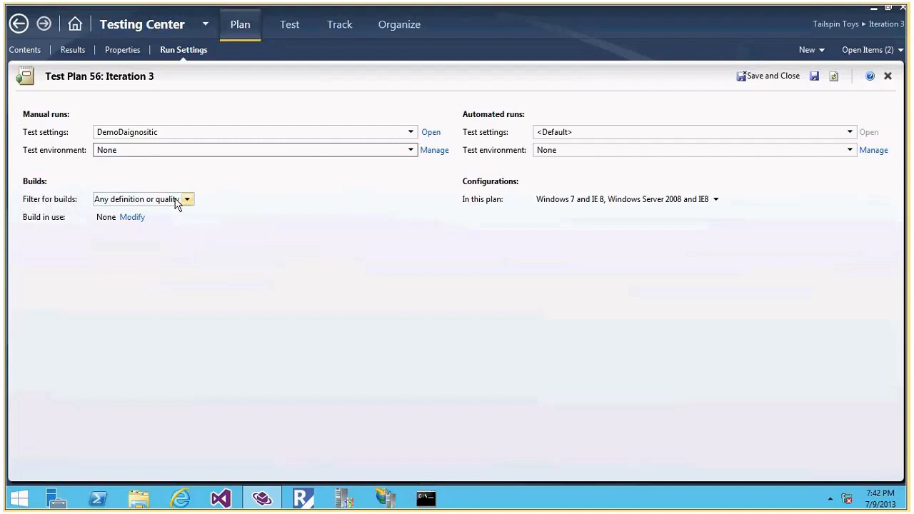
Step: Examine the builds available for assignment to the test plan without assigning one, and return to the run settings
left_click(133, 218)
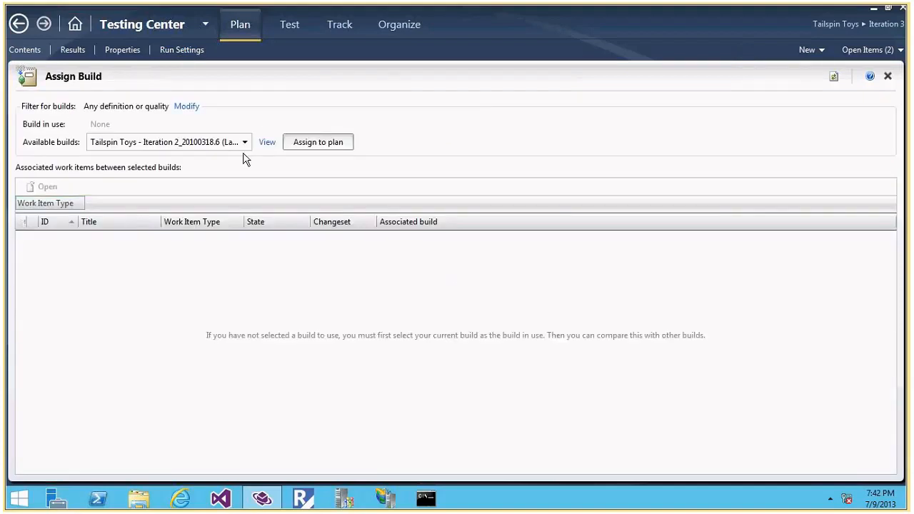
left_click(245, 143)
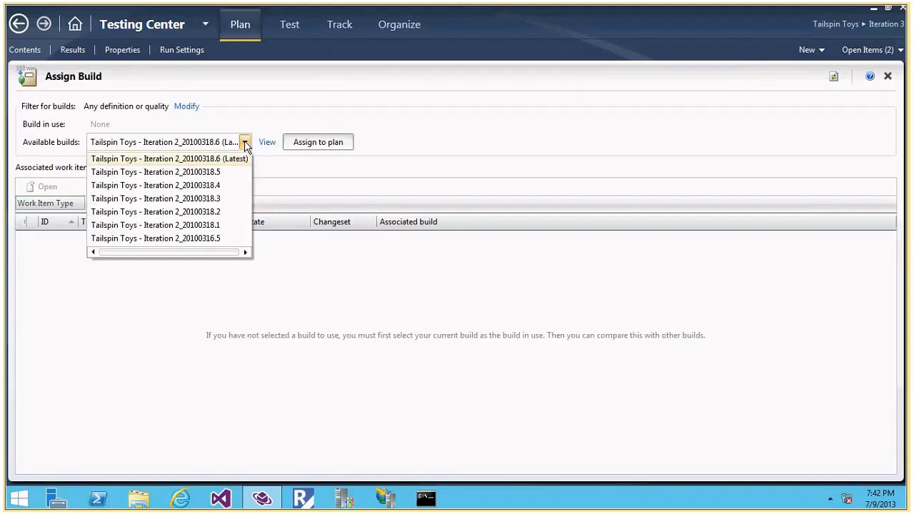
left_click(183, 107)
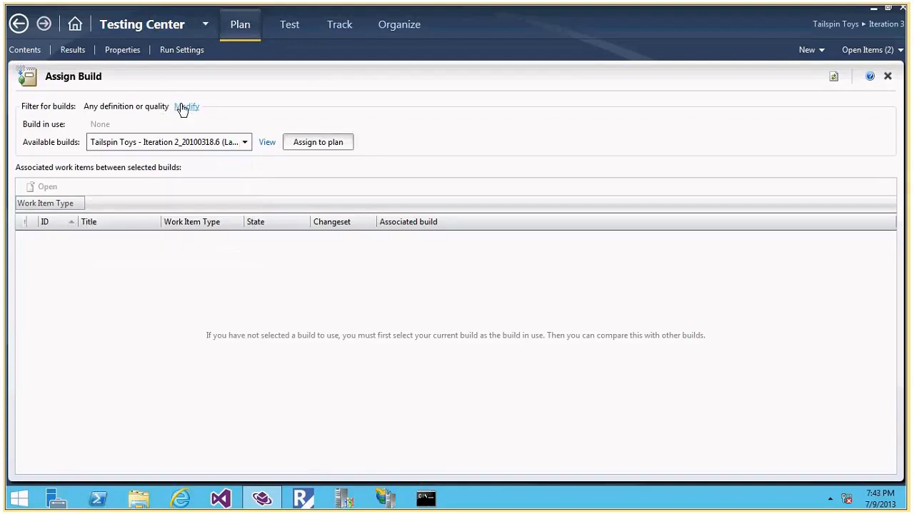
left_click(187, 108)
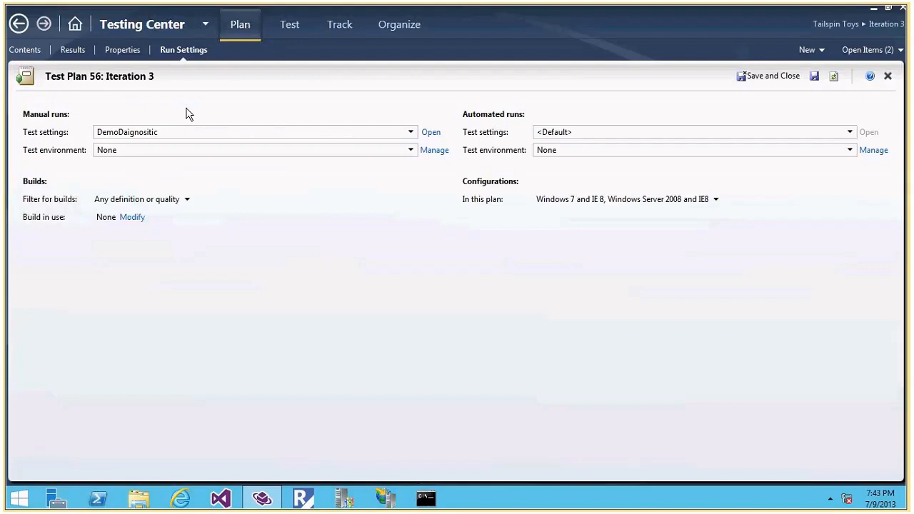
Step: Filter the plan's builds by the build definition Tailspin Toys - Iteration 2, leaving the build quality blank
left_click(187, 200)
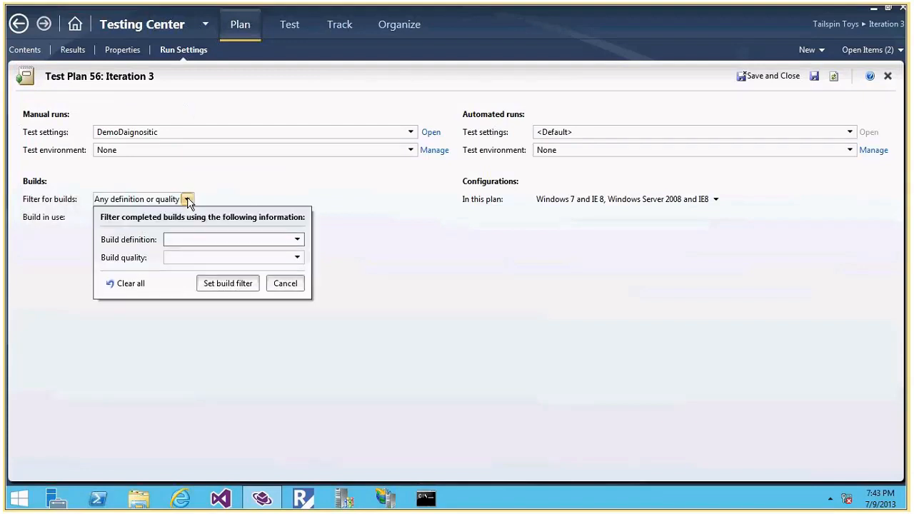
left_click(298, 240)
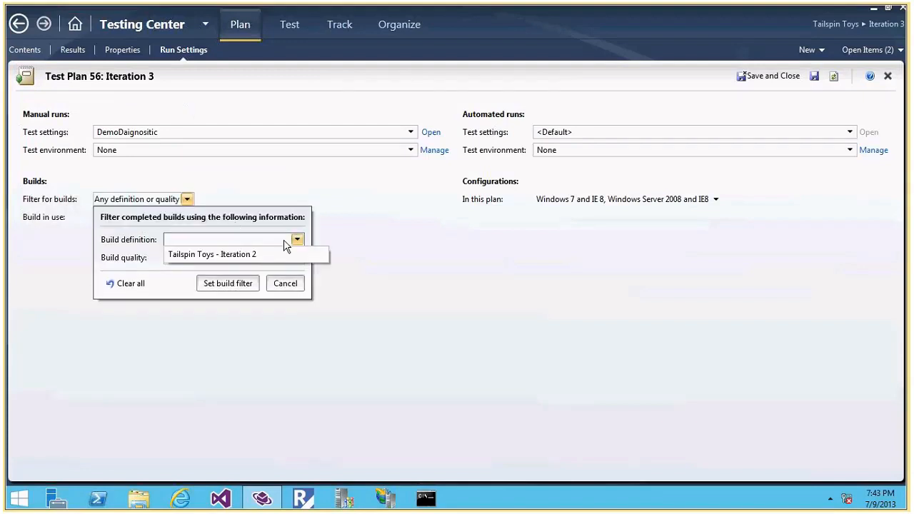
left_click(236, 254)
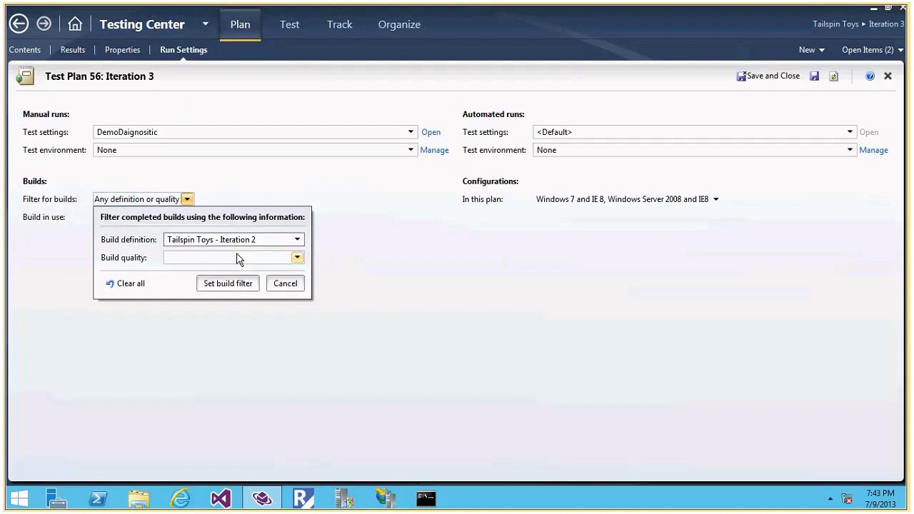
left_click(238, 284)
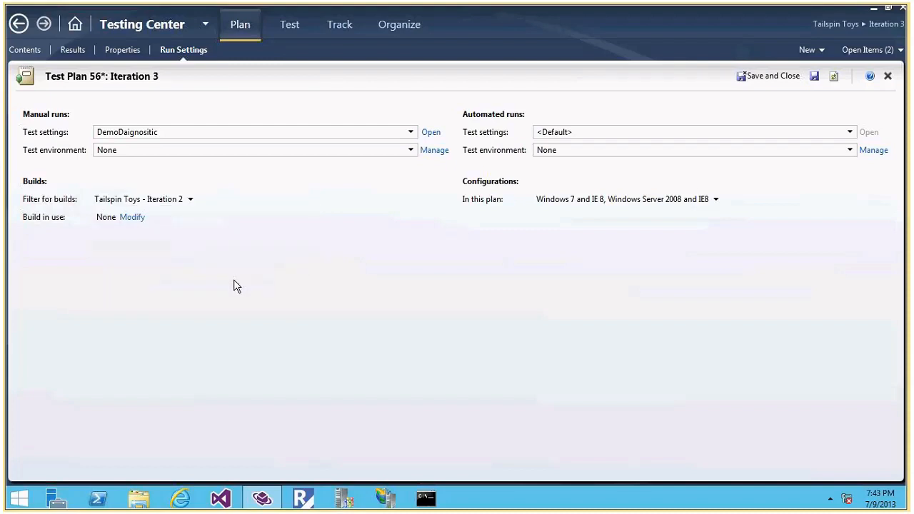
Step: Save the plan, assign the latest build Tailspin Toys - Iteration 2_20100318.6 to it, and close the build assignment
left_click(136, 220)
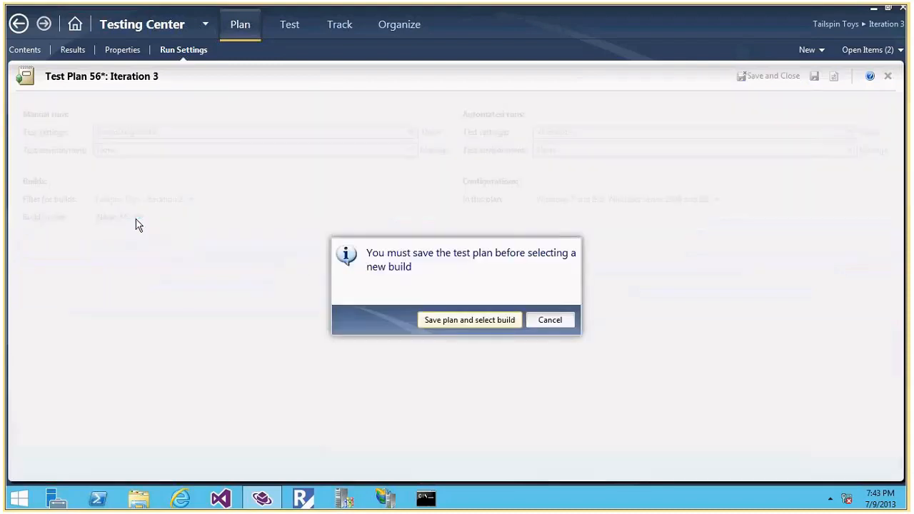
left_click(427, 319)
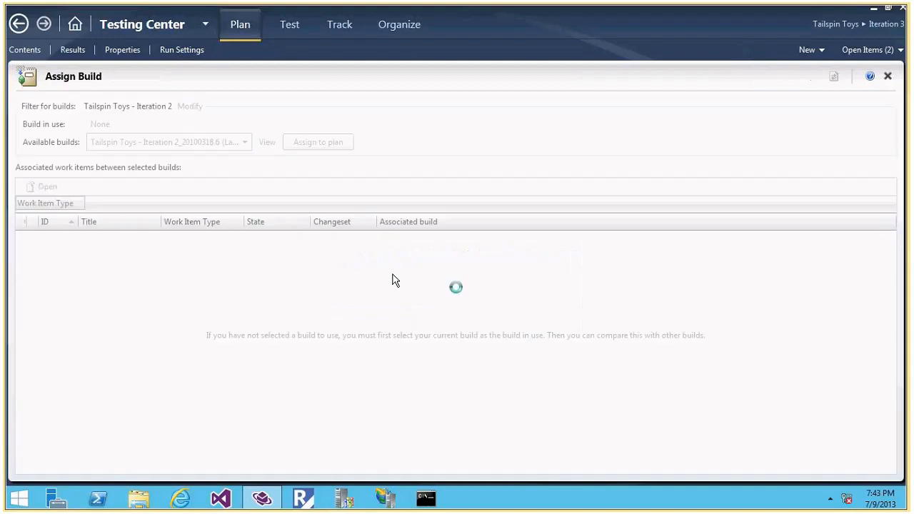
left_click(244, 145)
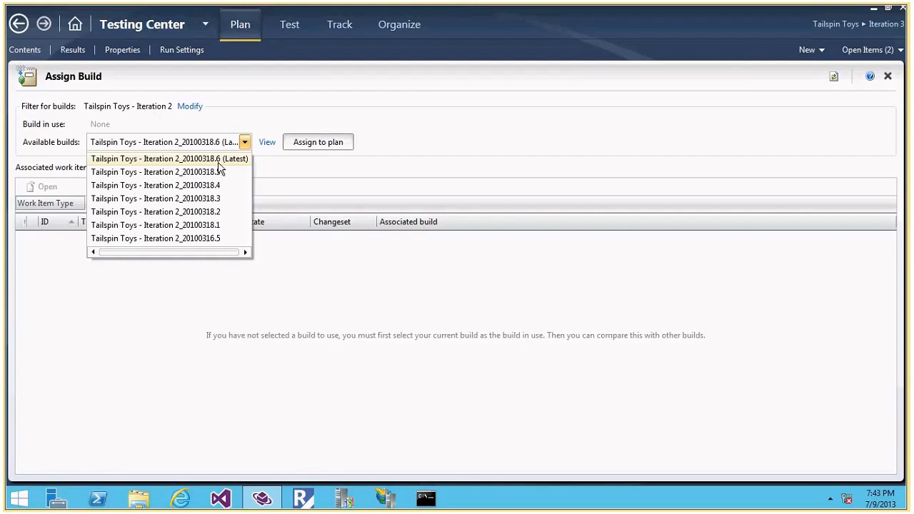
left_click(318, 170)
left_click(307, 147)
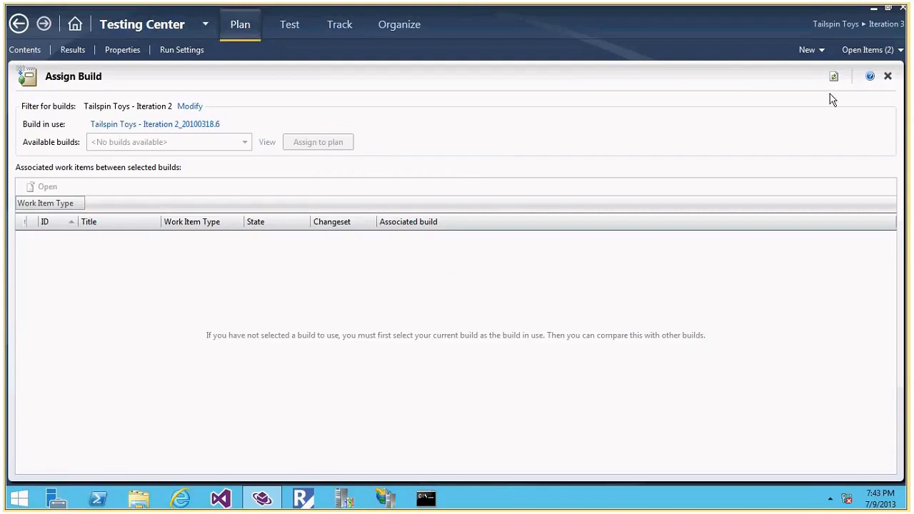
left_click(889, 77)
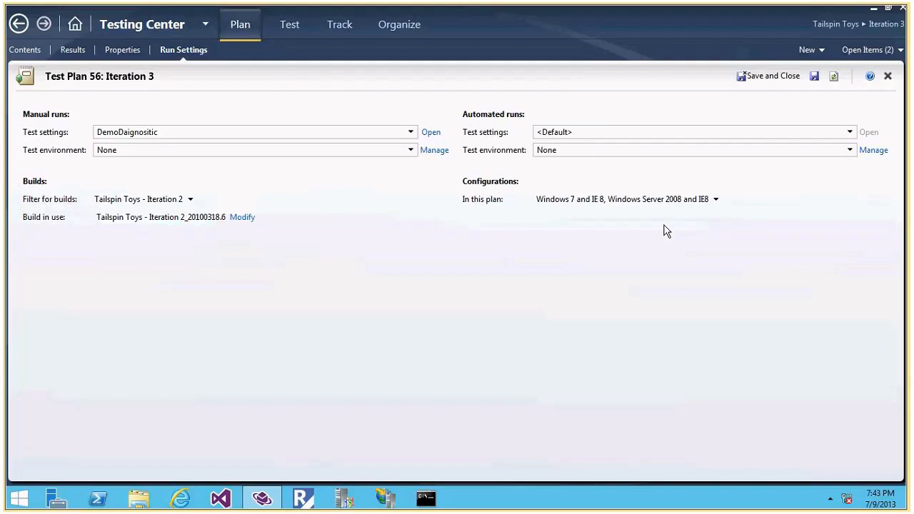
Step: Examine the plan's default configurations, the managed test configurations and their configuration variables, and return to the run settings without changes
left_click(716, 200)
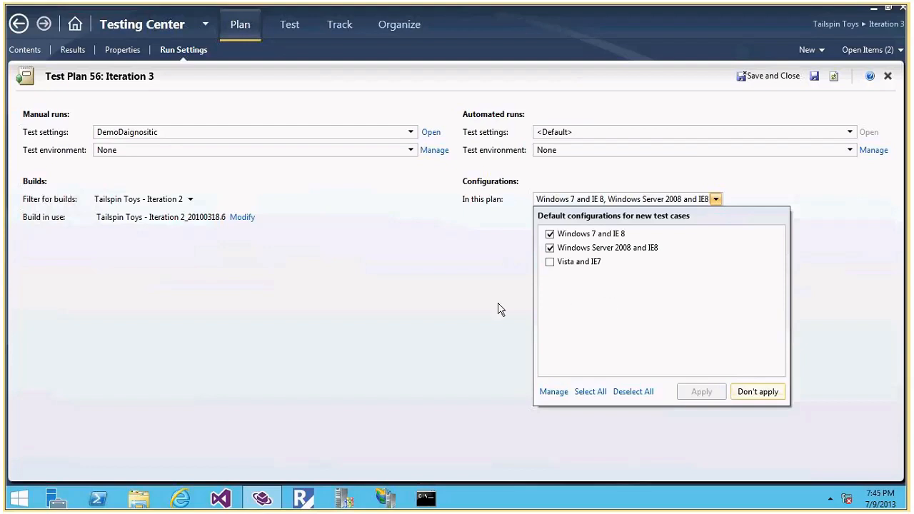
left_click(555, 392)
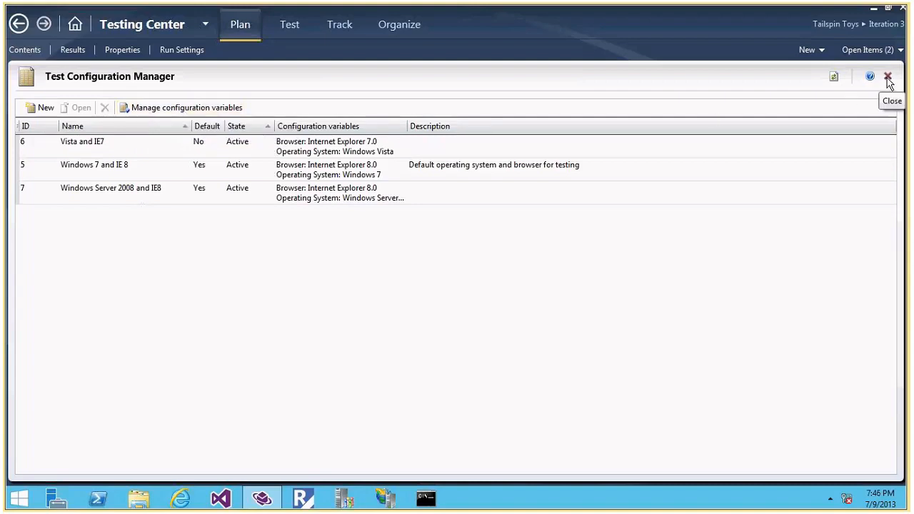
left_click(197, 108)
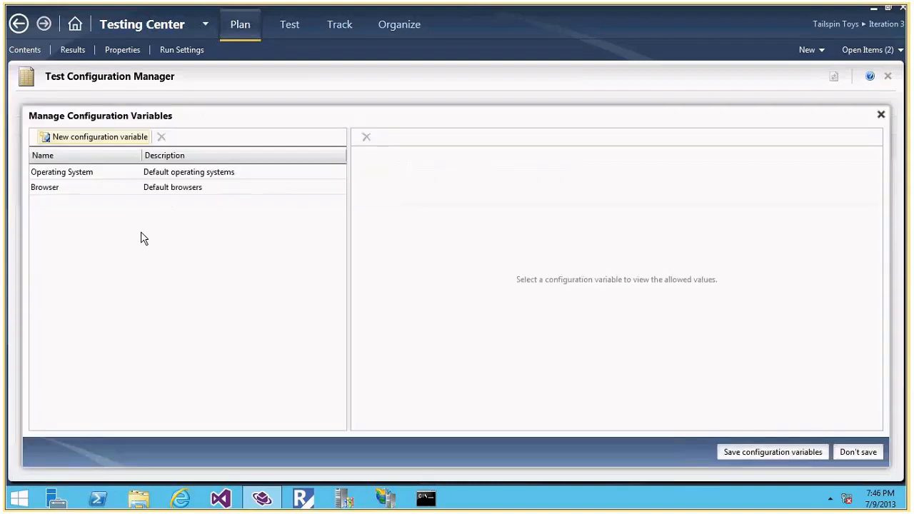
left_click(882, 115)
left_click(888, 76)
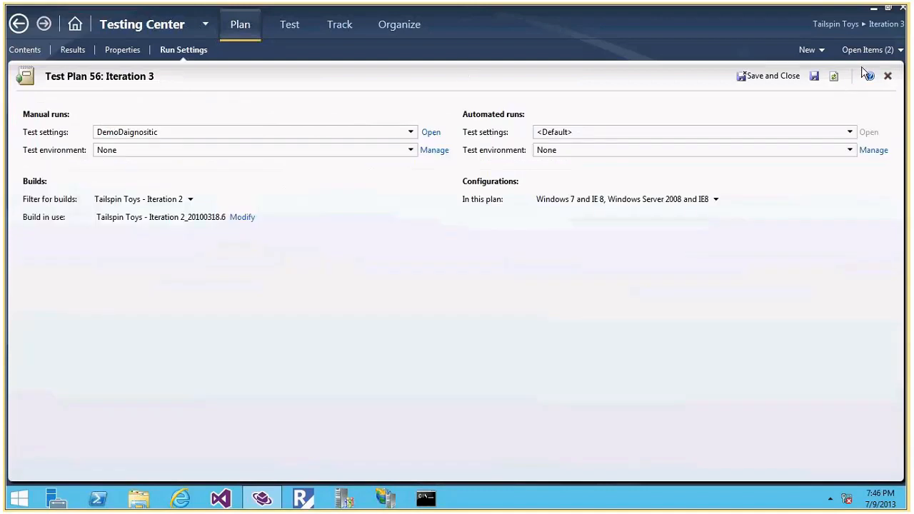
Step: Open the configuration variables in the Test Configuration Manager and add "Win 8" to the allowed values of Operating System
left_click(396, 25)
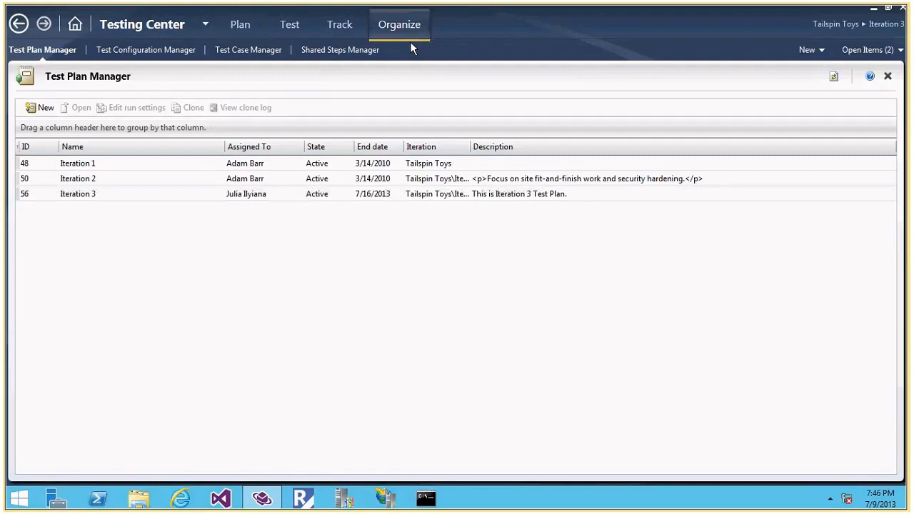
left_click(155, 50)
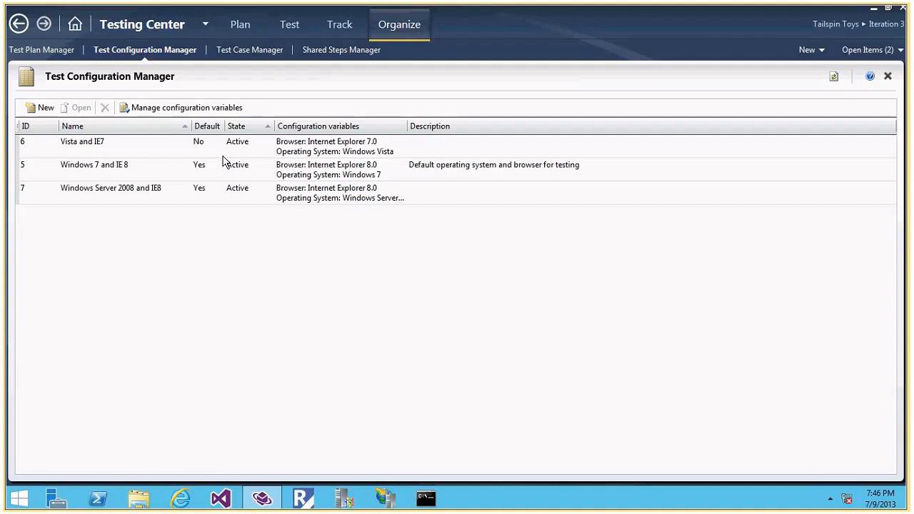
left_click(155, 110)
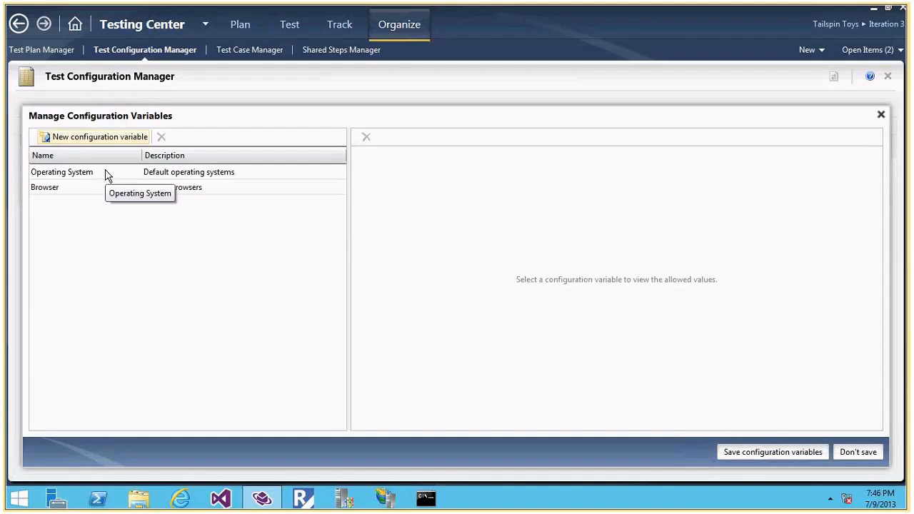
left_click(105, 175)
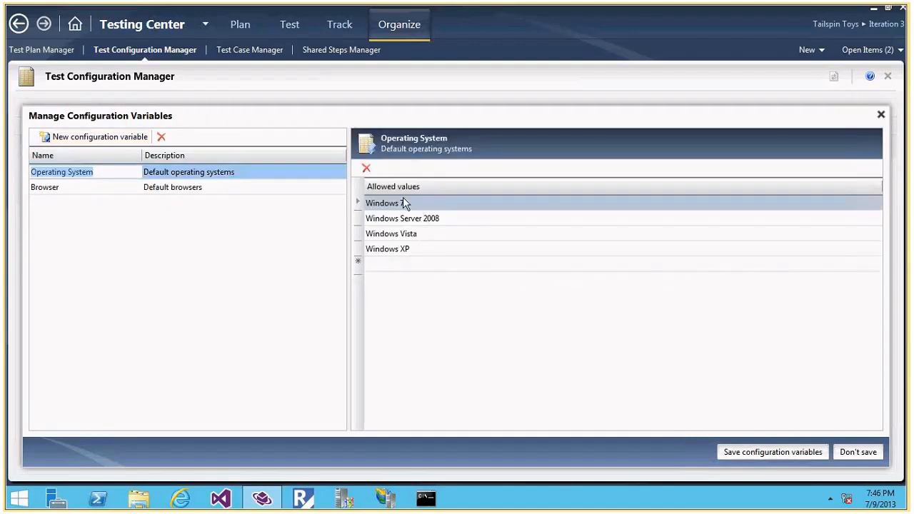
left_click(415, 264)
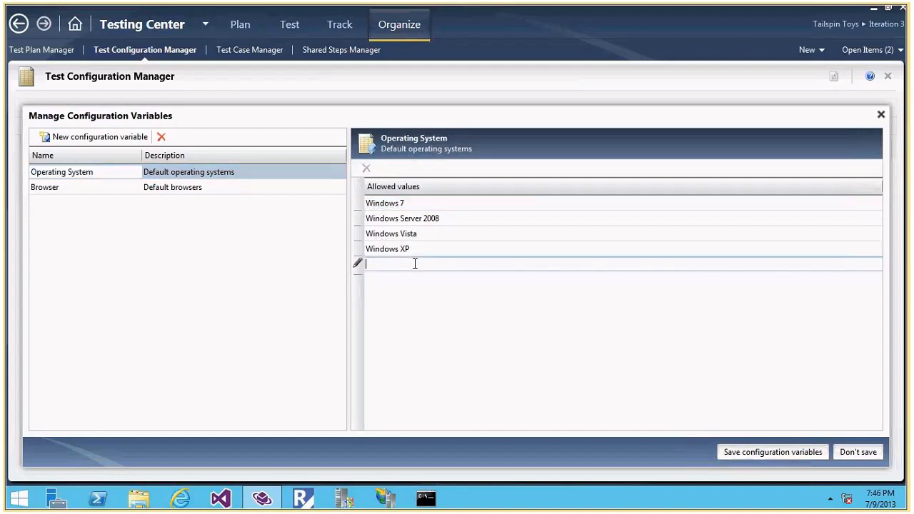
type("Win 8")
Step: Add "Chrome" to the allowed values of the Browser configuration variable
left_click(67, 189)
left_click(71, 187)
left_click(394, 249)
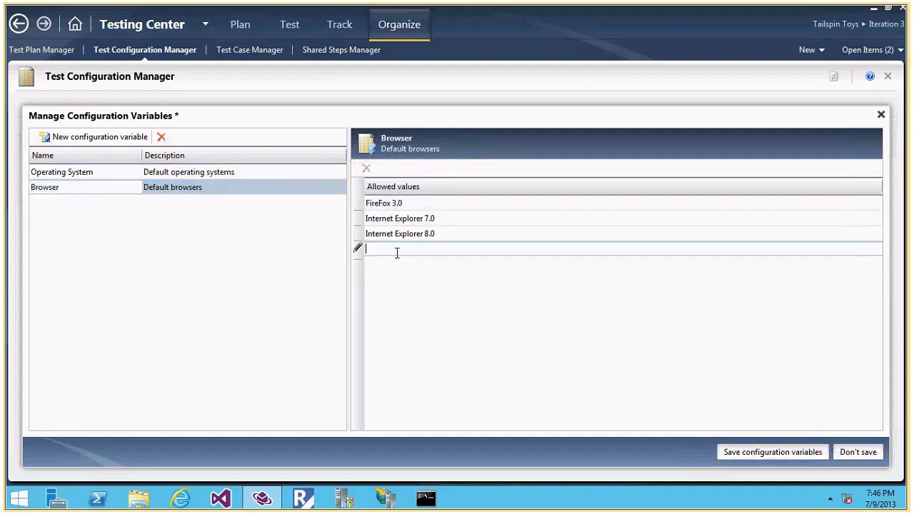
type("Chrome")
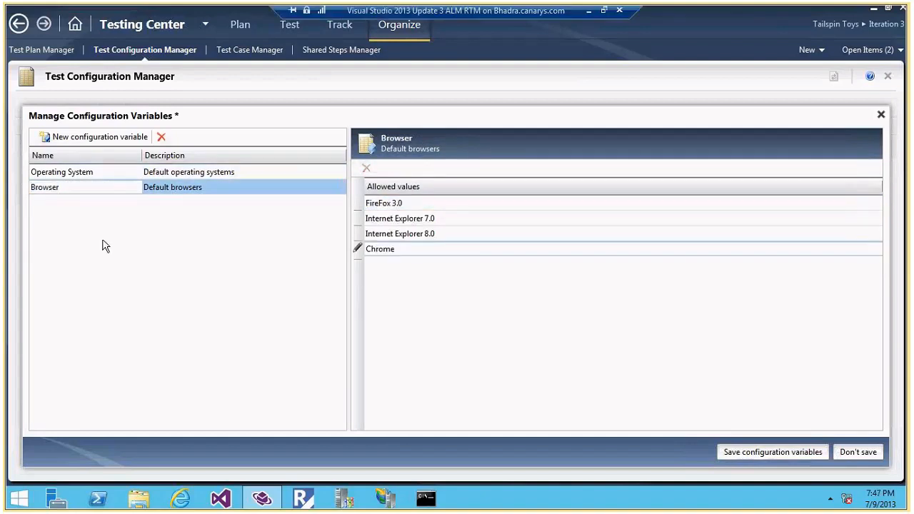
Step: Create a new configuration variable named SQL with the allowed value "SQL 2008"
left_click(108, 137)
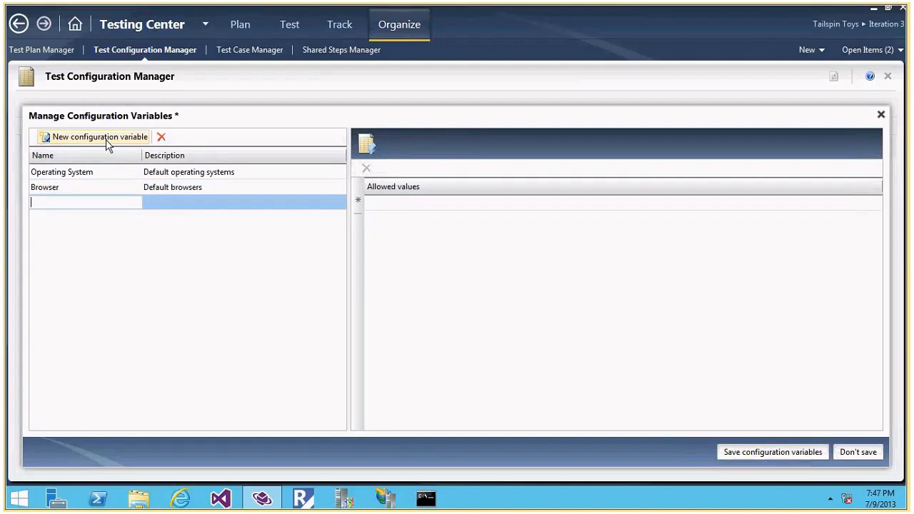
type("SQL")
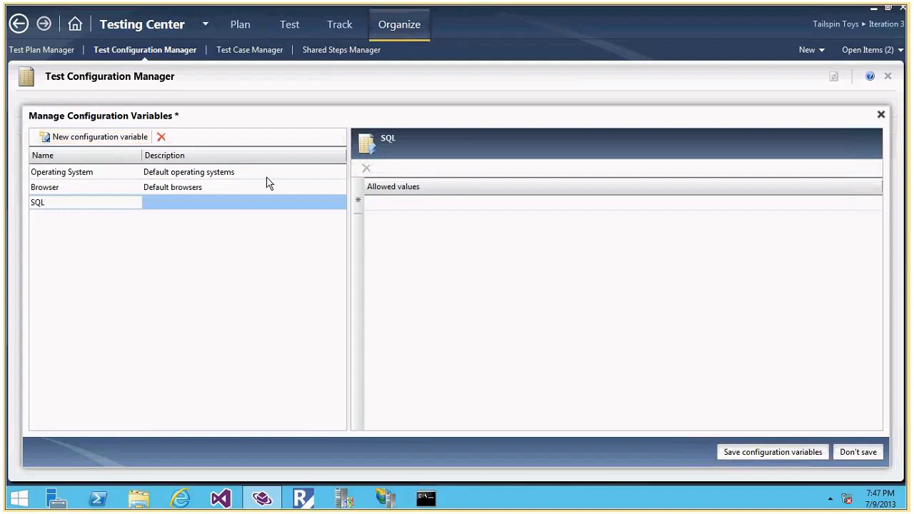
left_click(396, 203)
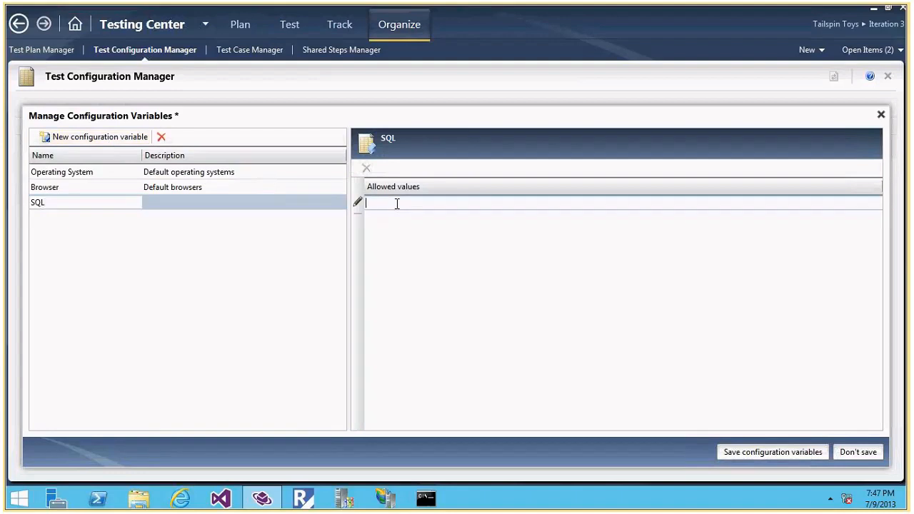
type("SQL")
key("BackSpace")
type("L")
type("2008")
left_click(429, 202)
Step: Add "SQL 2012" and "SQL 2012 R2" to the allowed values of the SQL variable
key("Return")
type("SQL 2012")
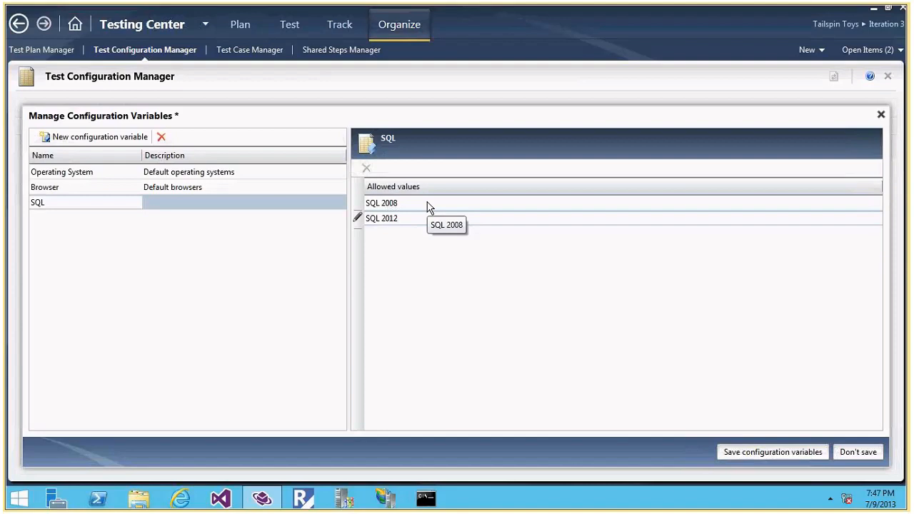
key("Return")
type("SQL")
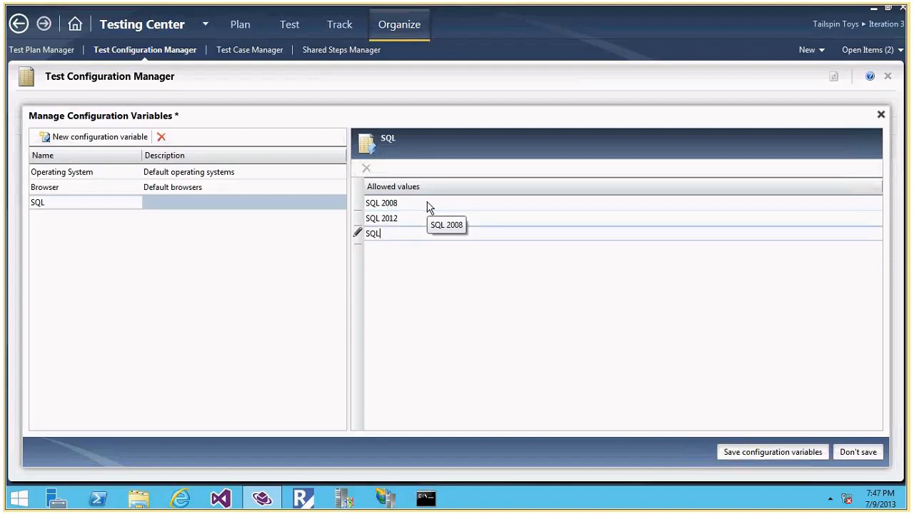
type(" 2012 R2")
Step: Review the allowed values of Browser, Operating System and SQL, and save the configuration variables
left_click(57, 190)
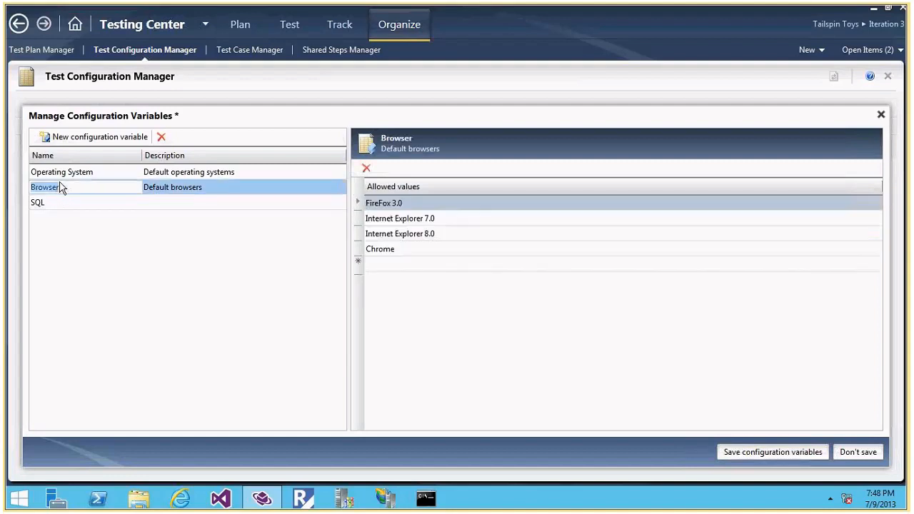
left_click(64, 174)
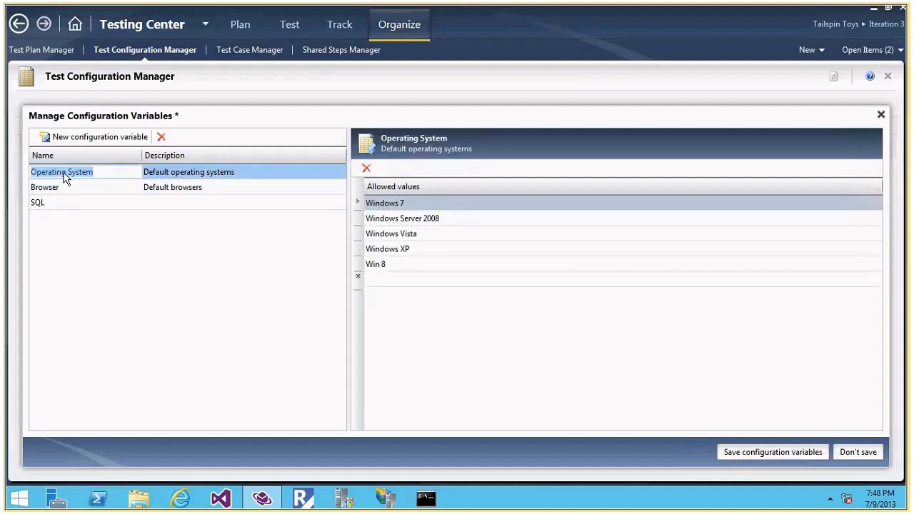
left_click(127, 205)
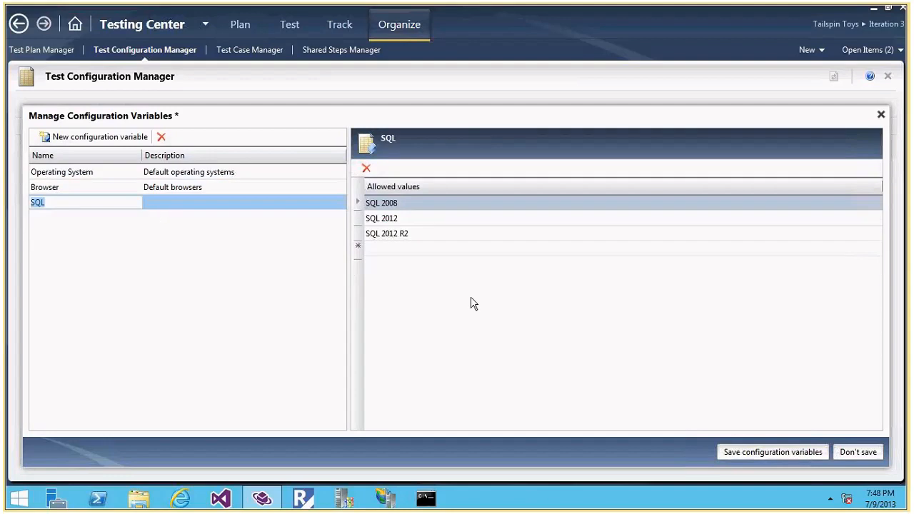
left_click(769, 451)
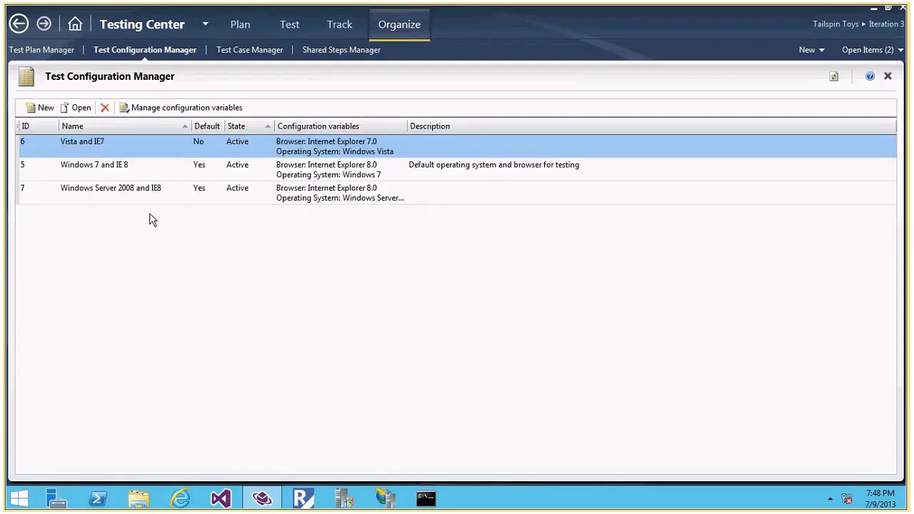
Step: Create a test configuration named "Win Server 2012" and add the Operating System variable with the value Win 8
left_click(37, 113)
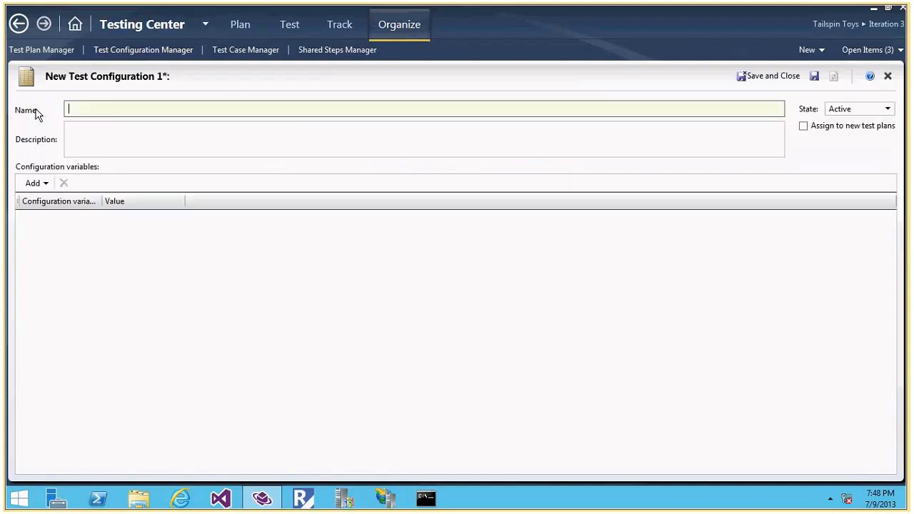
type("Win Server 2012")
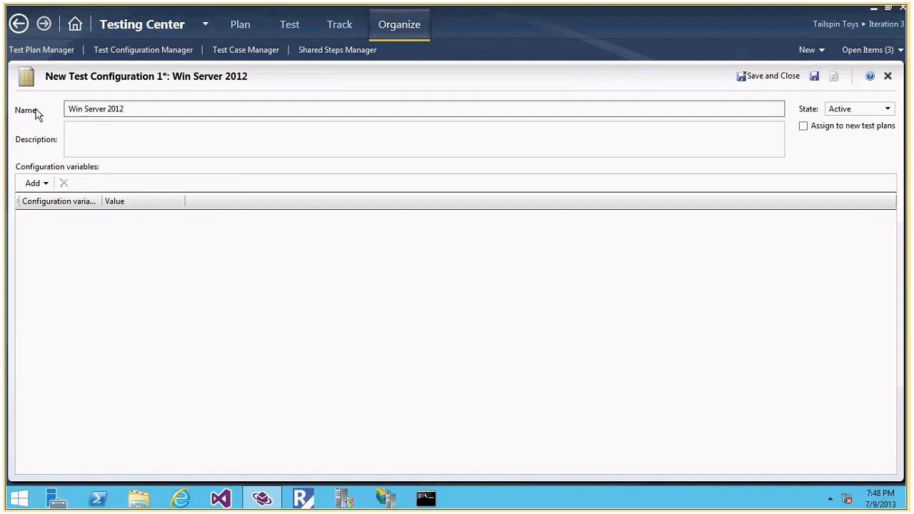
left_click(110, 126)
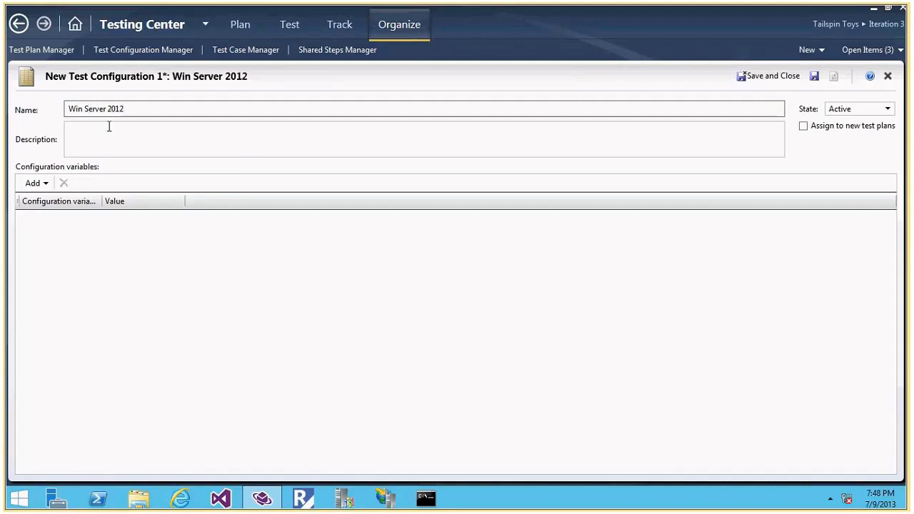
left_click(45, 183)
left_click(57, 200)
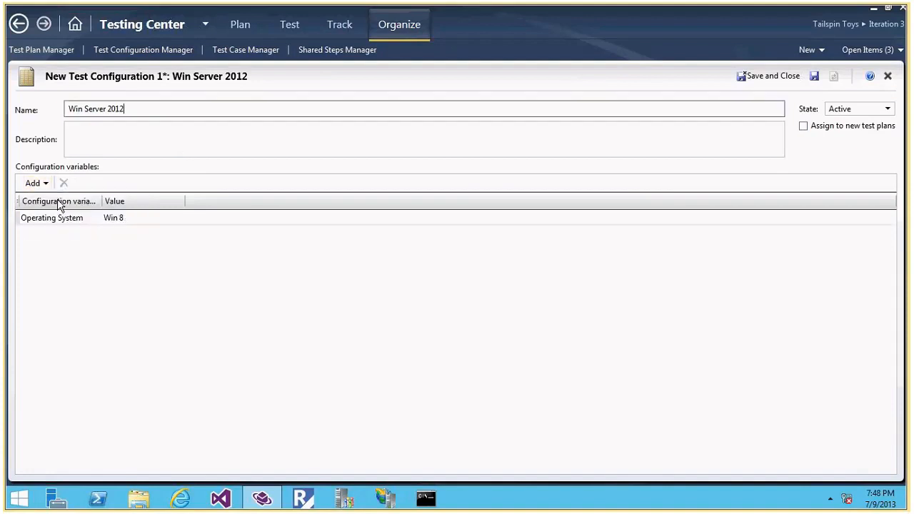
left_click(123, 220)
left_click(177, 218)
left_click(179, 220)
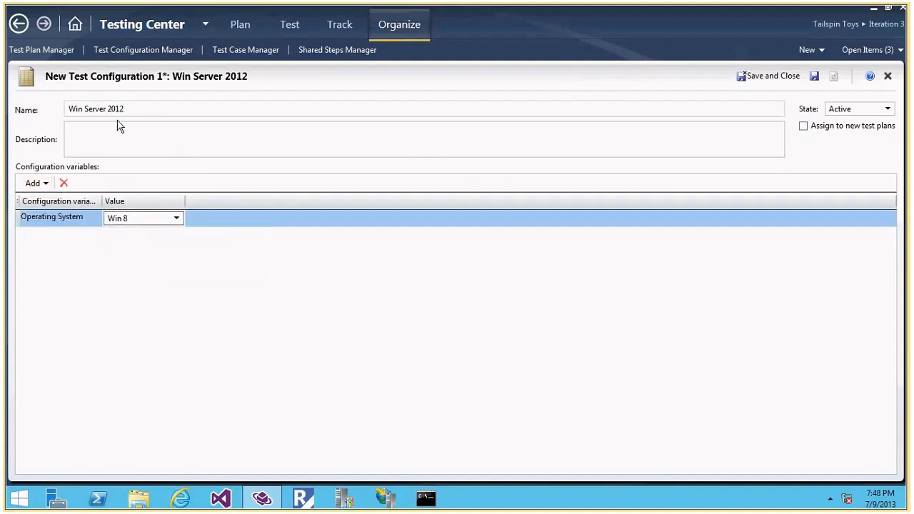
Step: Rename the new test configuration to "Win 8"
double_click(114, 110)
key("BackSpace")
key("BackSpace")
key("BackSpace")
key("BackSpace")
key("BackSpace")
key("BackSpace")
key("BackSpace")
key("BackSpace")
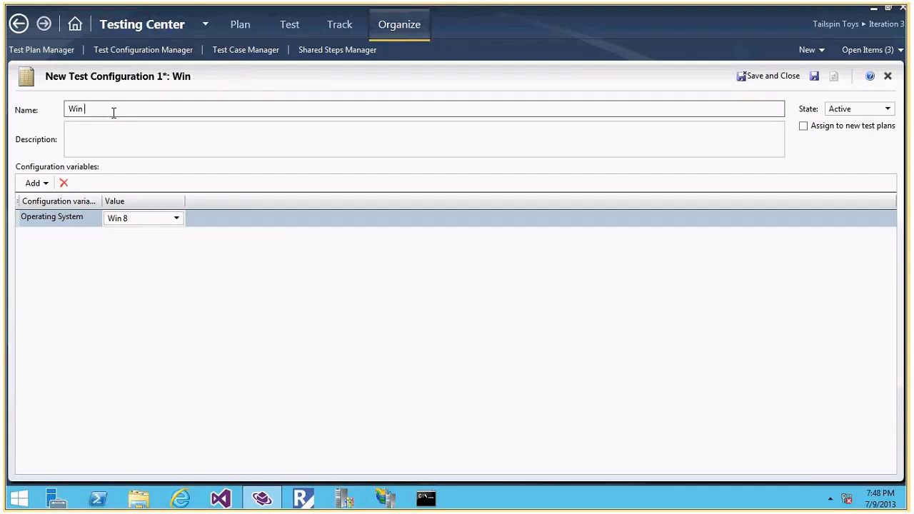
type("8")
Step: Add the variables Browser with Chrome and SQL with SQL 2012 to the Win 8 configuration, and save and close it
left_click(45, 184)
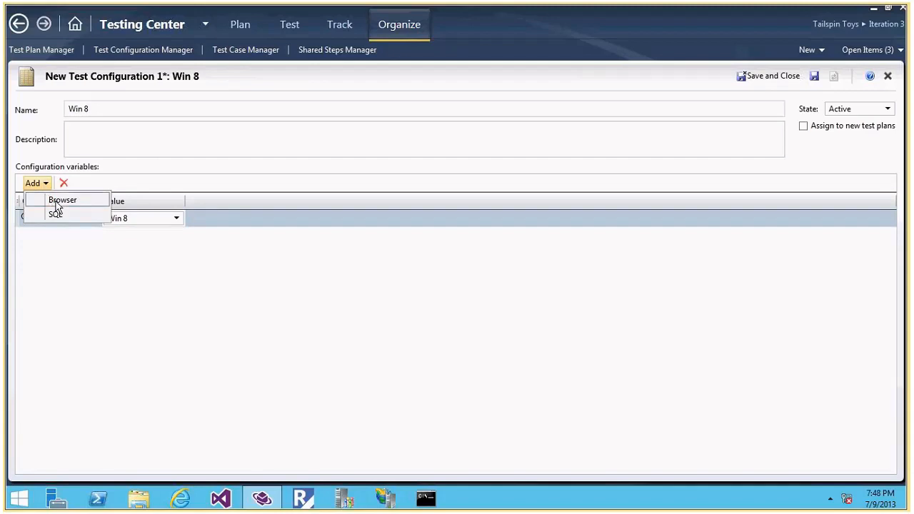
left_click(61, 201)
left_click(40, 183)
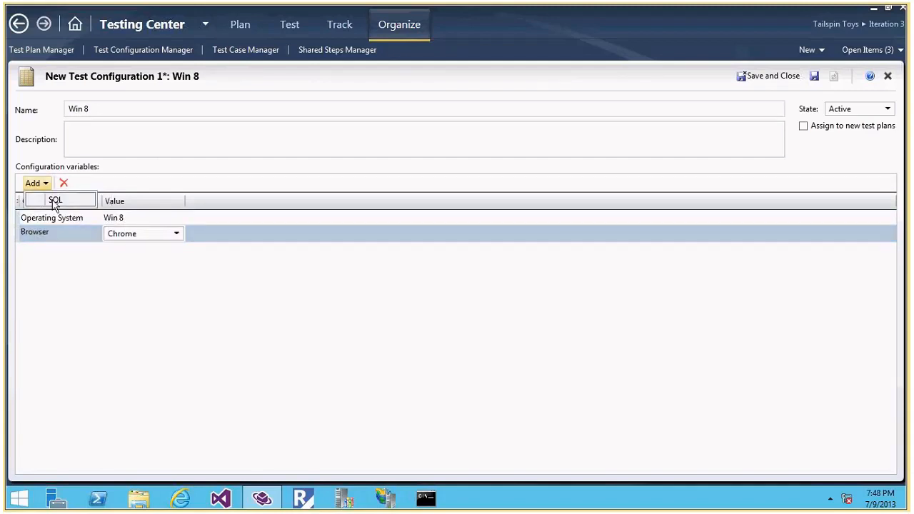
left_click(55, 202)
left_click(150, 250)
left_click(176, 249)
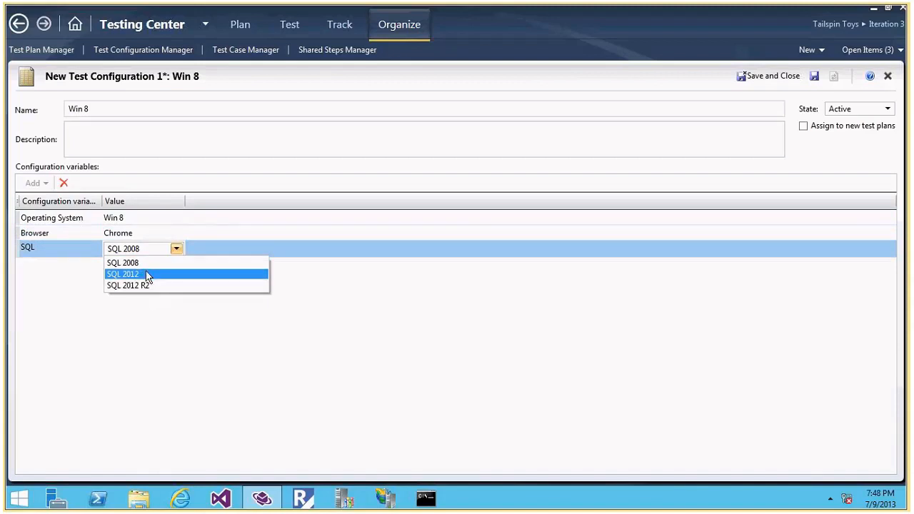
left_click(148, 277)
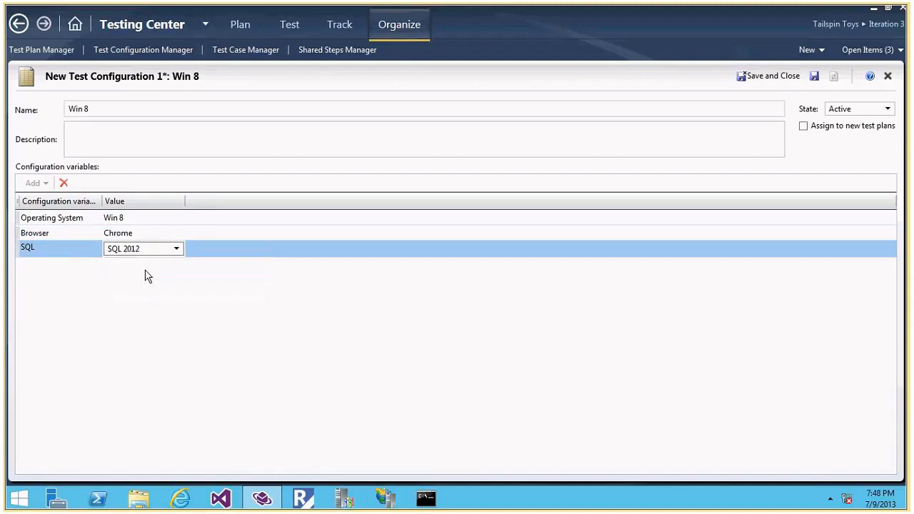
left_click(743, 80)
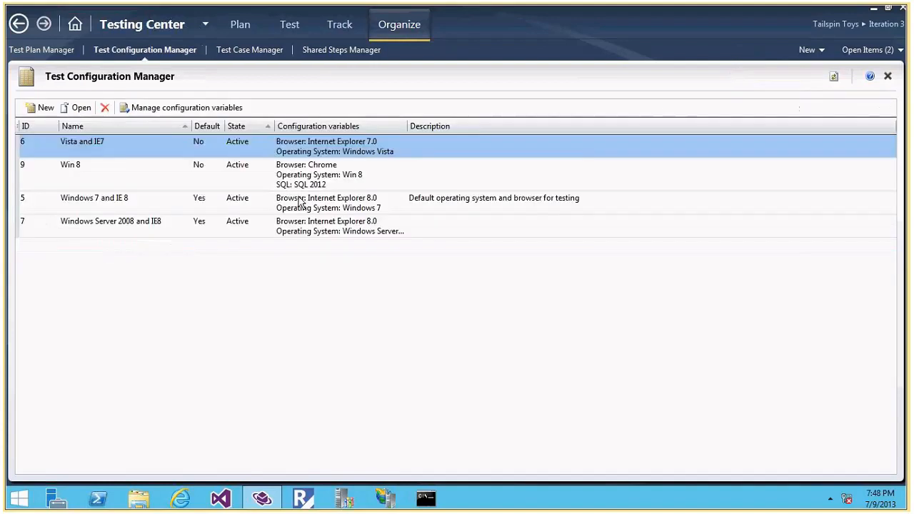
Step: In the Iteration 3 plan's run settings, include the Win 8 configuration, exclude Windows Server 2008 and IE8, and save the plan
left_click(108, 169)
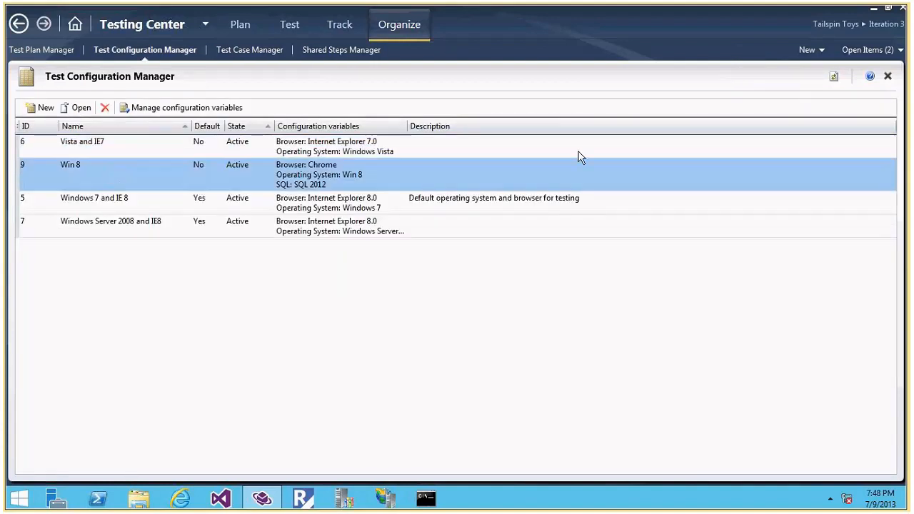
left_click(887, 76)
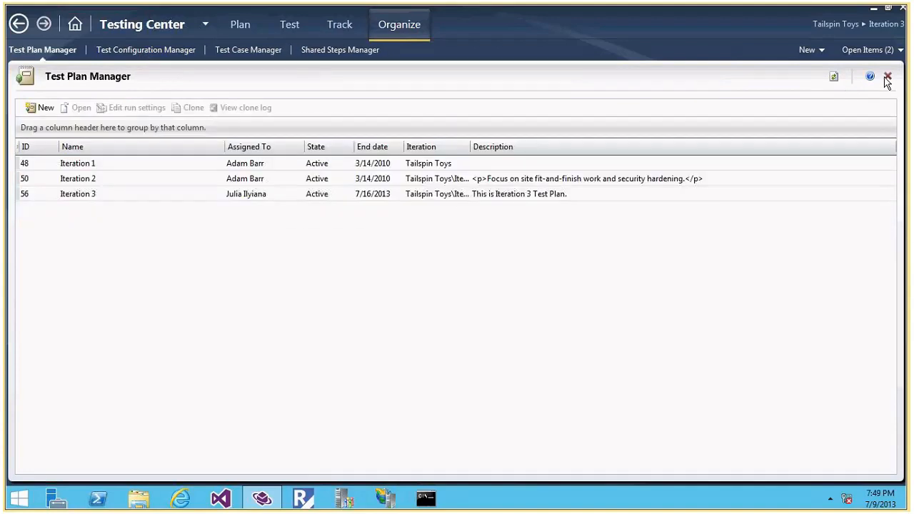
left_click(888, 77)
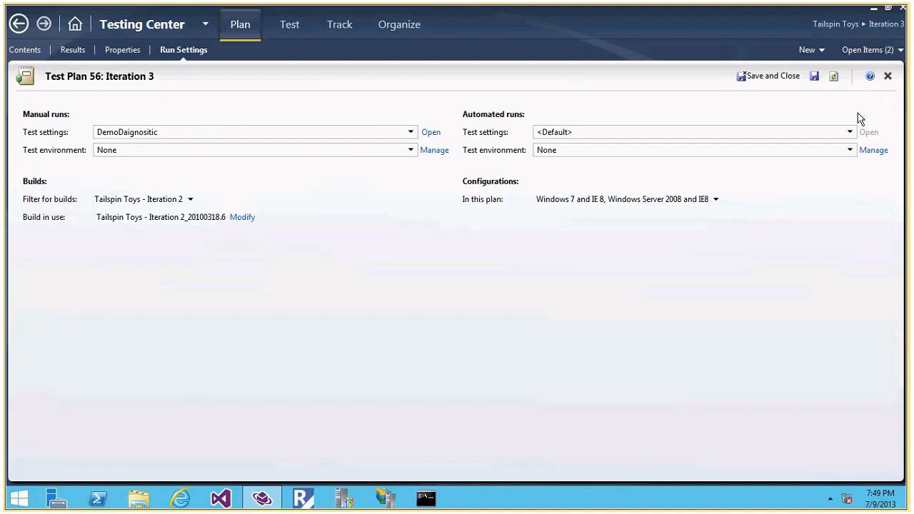
left_click(716, 200)
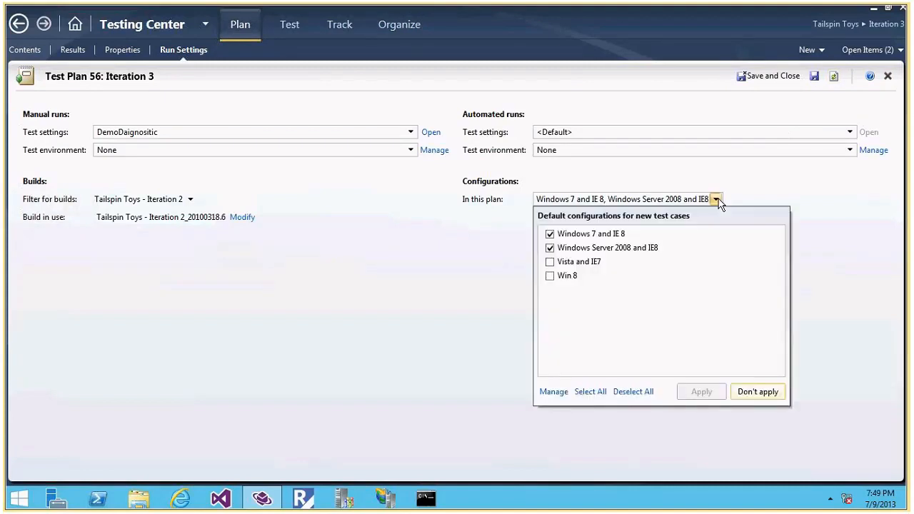
left_click(550, 277)
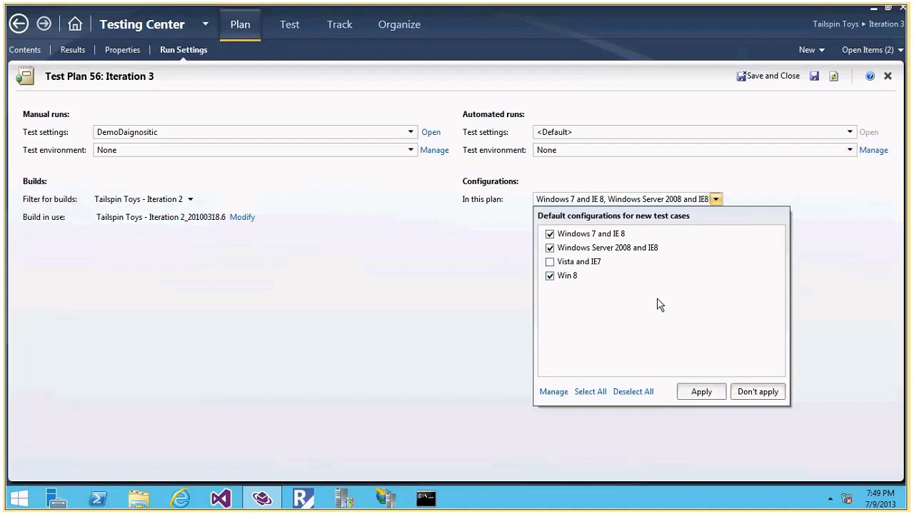
left_click(575, 250)
left_click(710, 396)
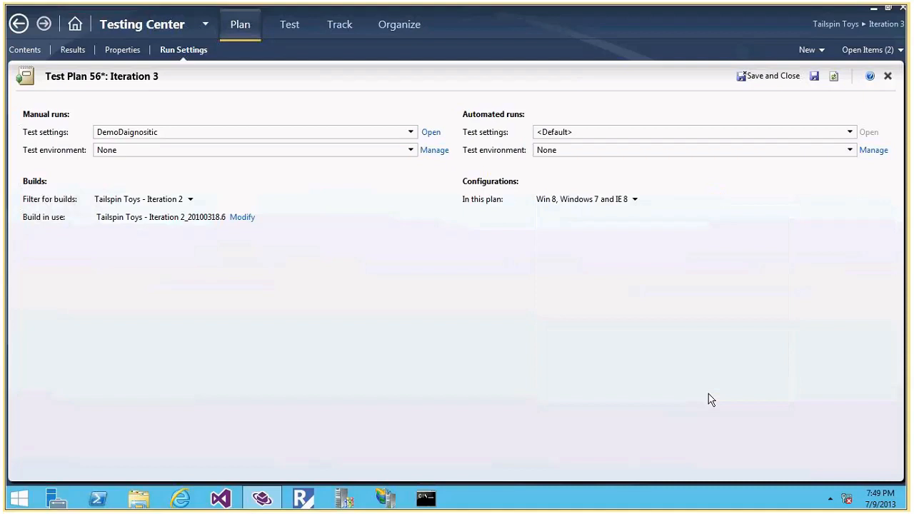
left_click(814, 77)
left_click(888, 77)
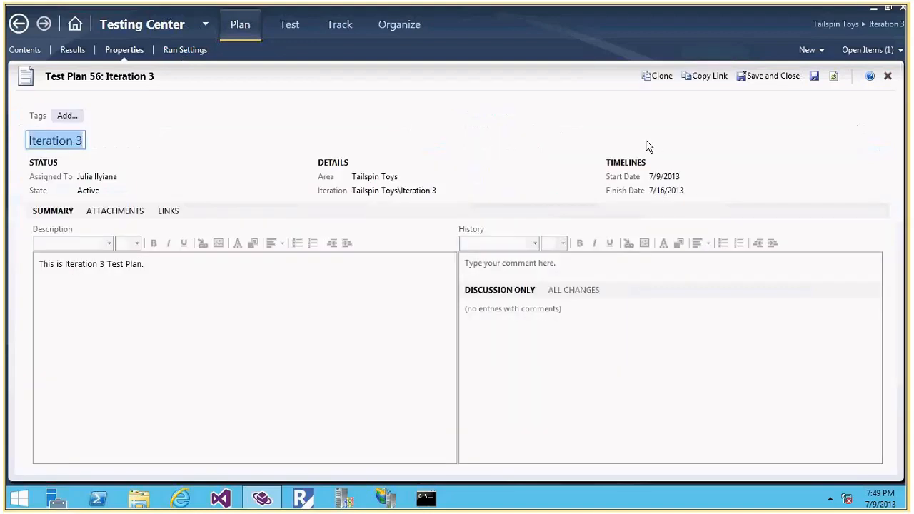
Step: Review the Iteration 3 plan's contents, run settings, properties and test results, as well as its test runs and the work item queries
left_click(888, 76)
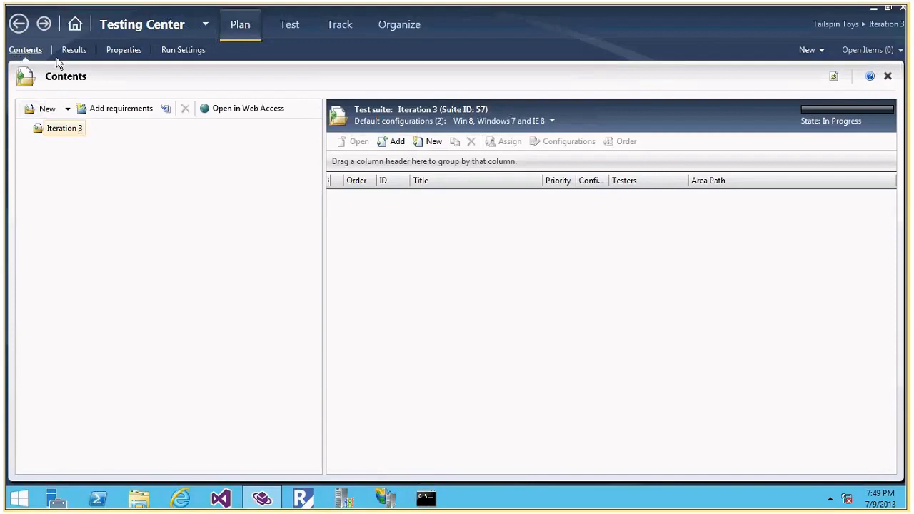
left_click(183, 51)
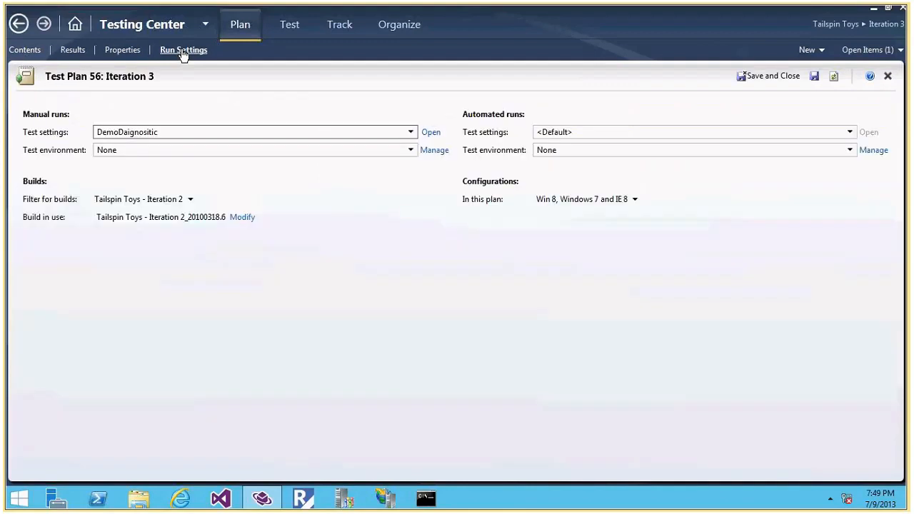
left_click(888, 77)
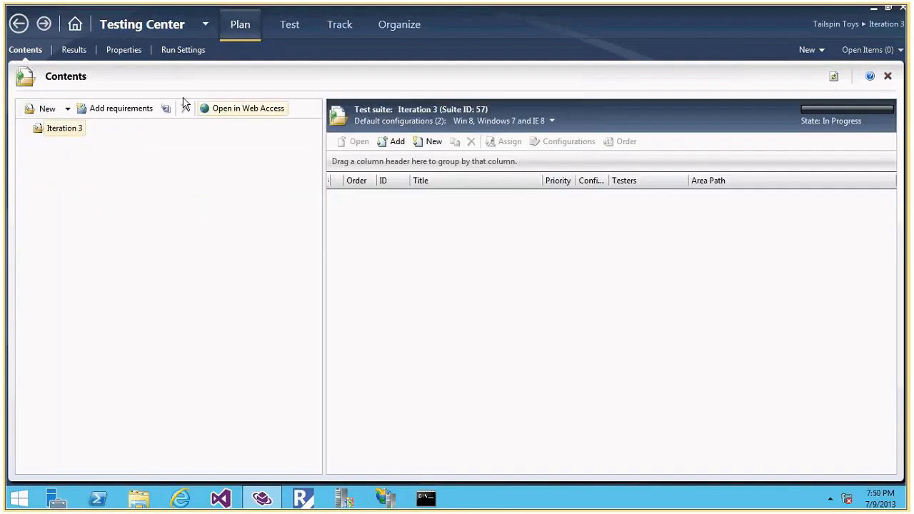
left_click(125, 51)
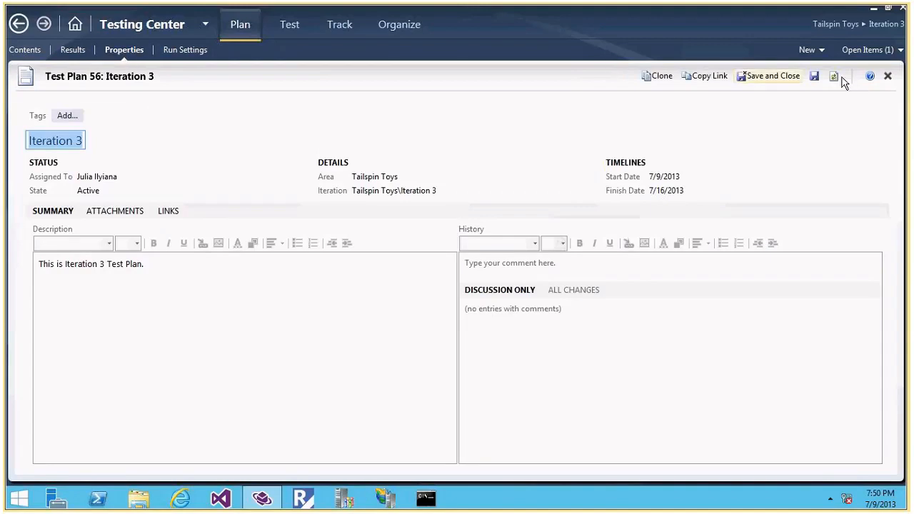
left_click(888, 76)
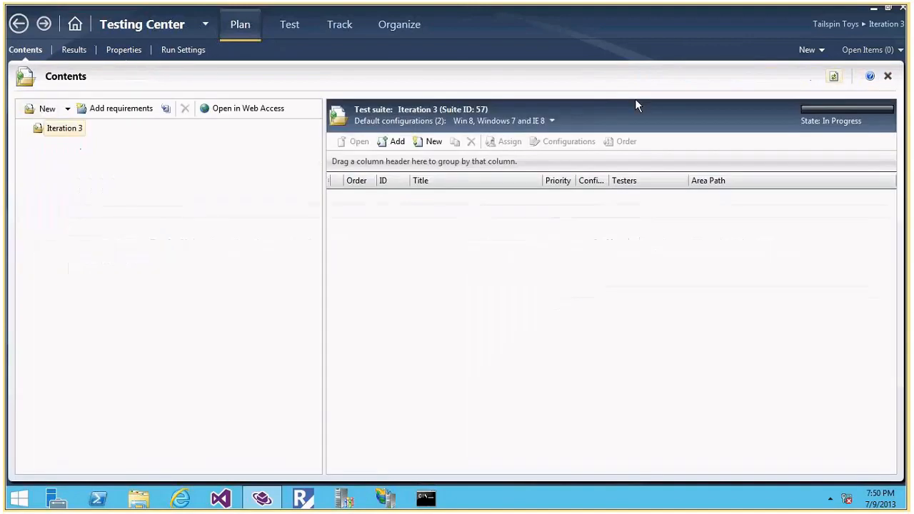
left_click(73, 51)
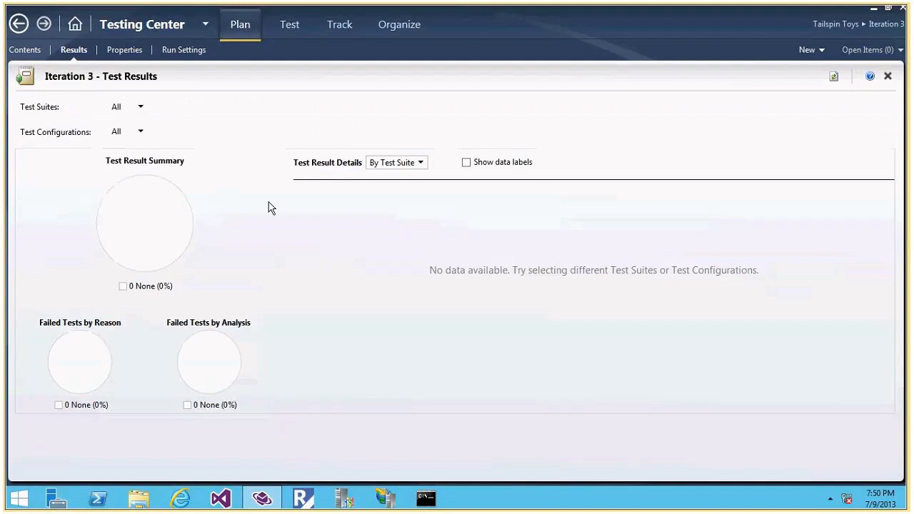
left_click(24, 53)
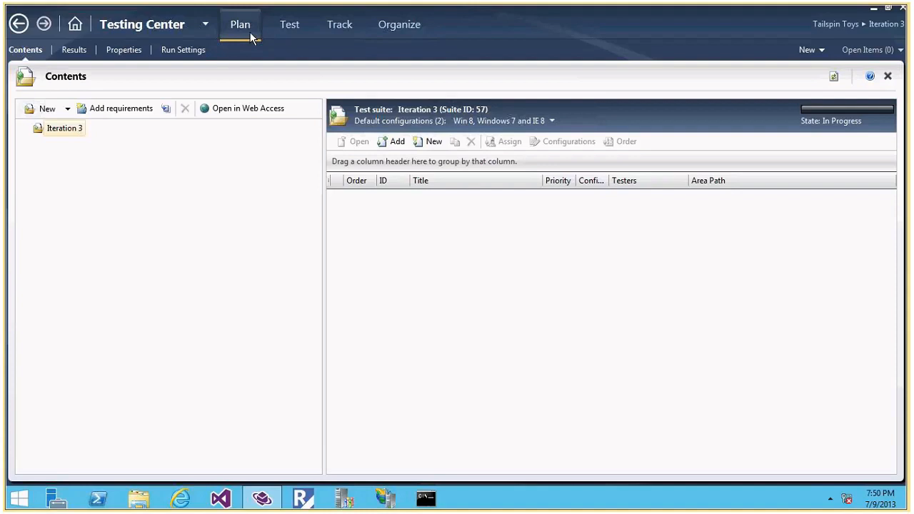
left_click(284, 34)
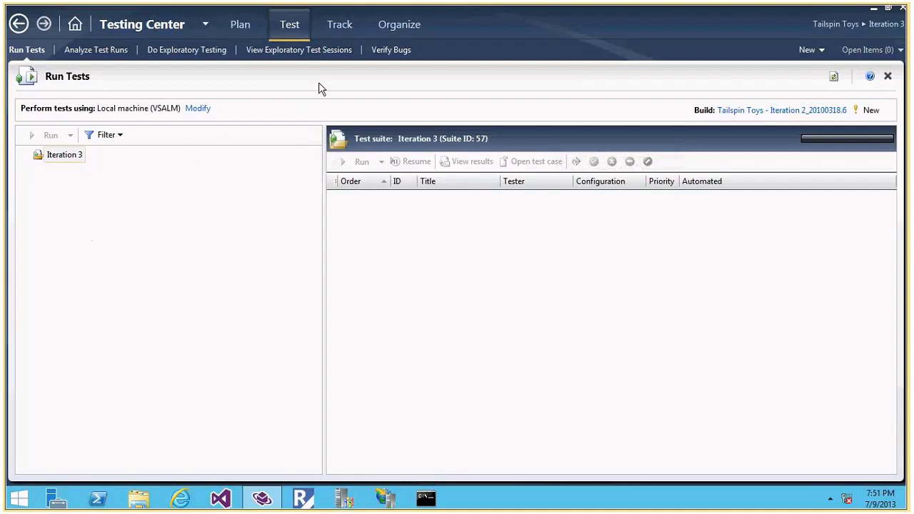
left_click(340, 27)
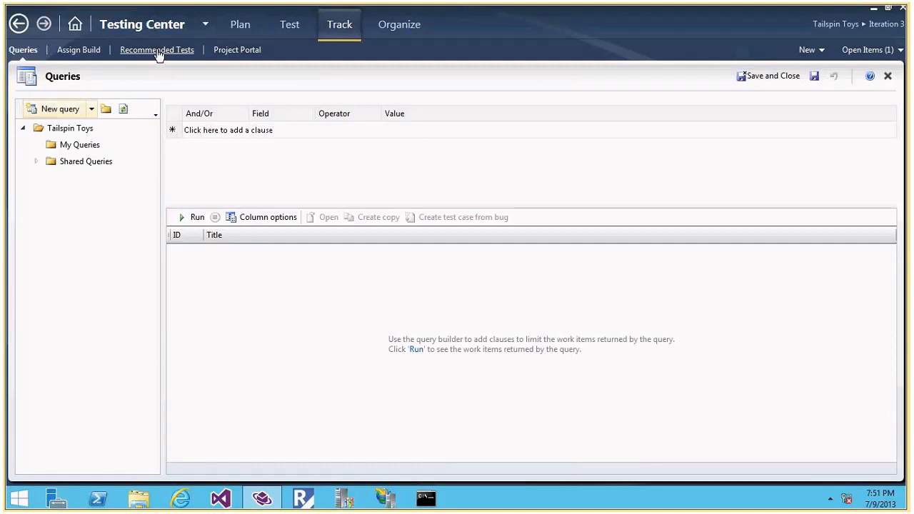
Step: Look through the project's lists of test plans, test configurations, test cases and shared steps
left_click(406, 22)
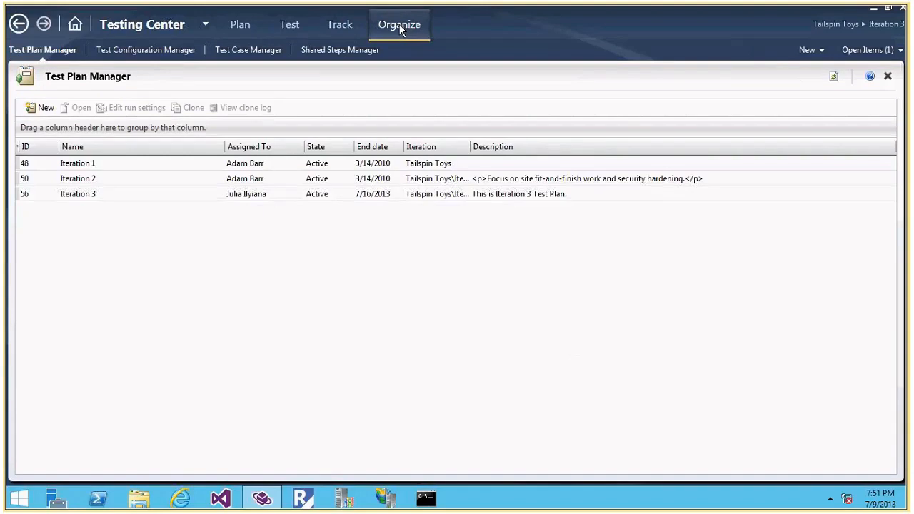
left_click(142, 195)
left_click(147, 166)
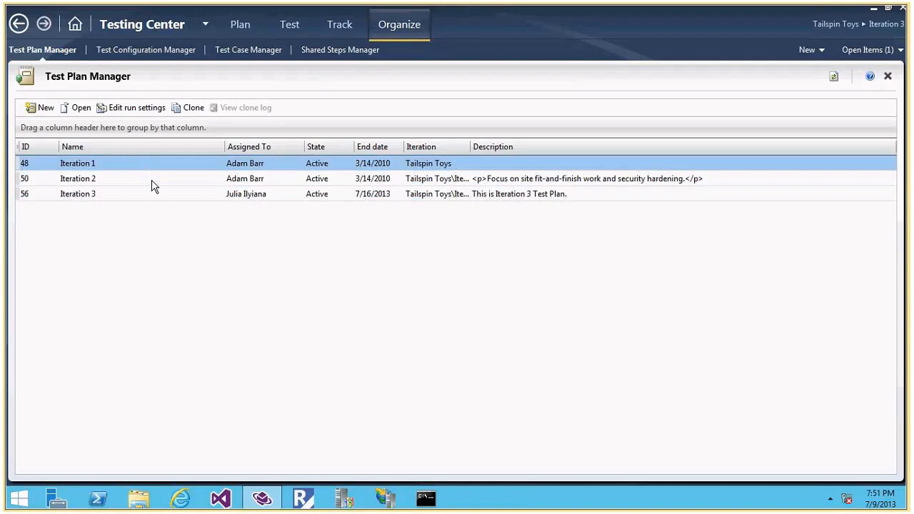
left_click(161, 196)
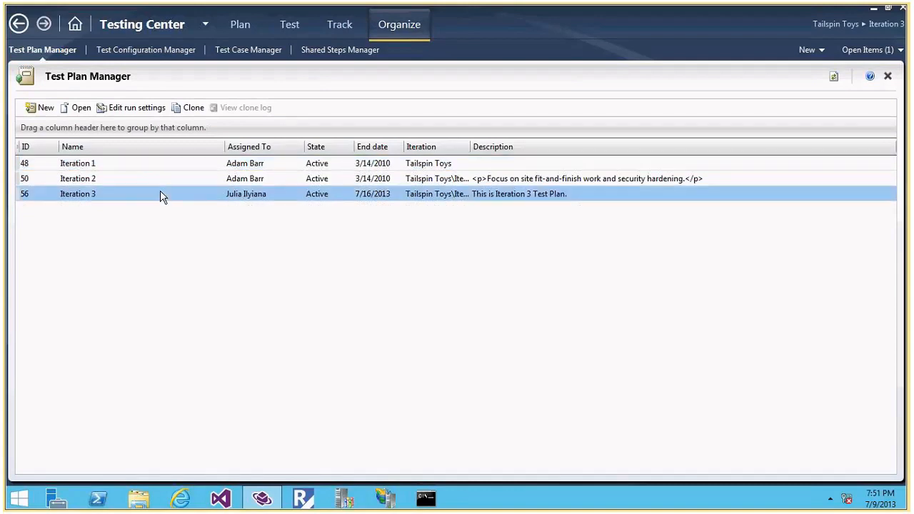
left_click(127, 51)
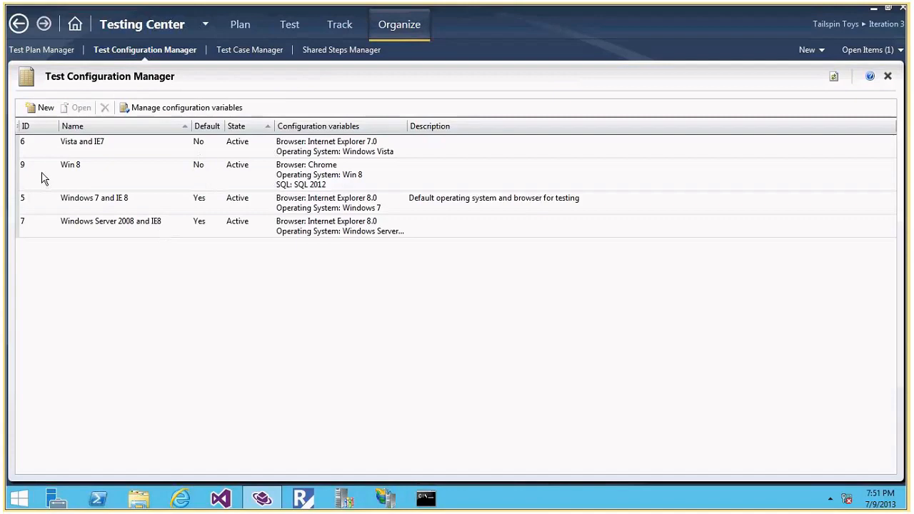
left_click(250, 51)
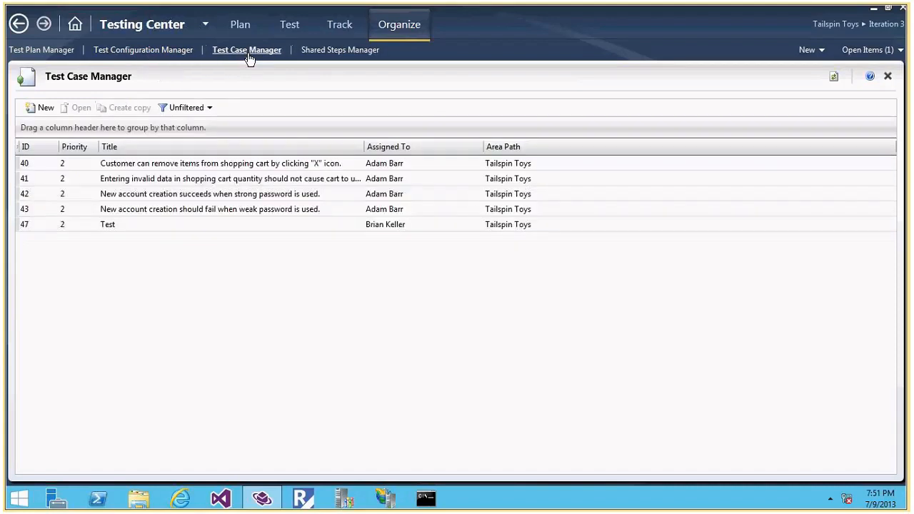
left_click(345, 62)
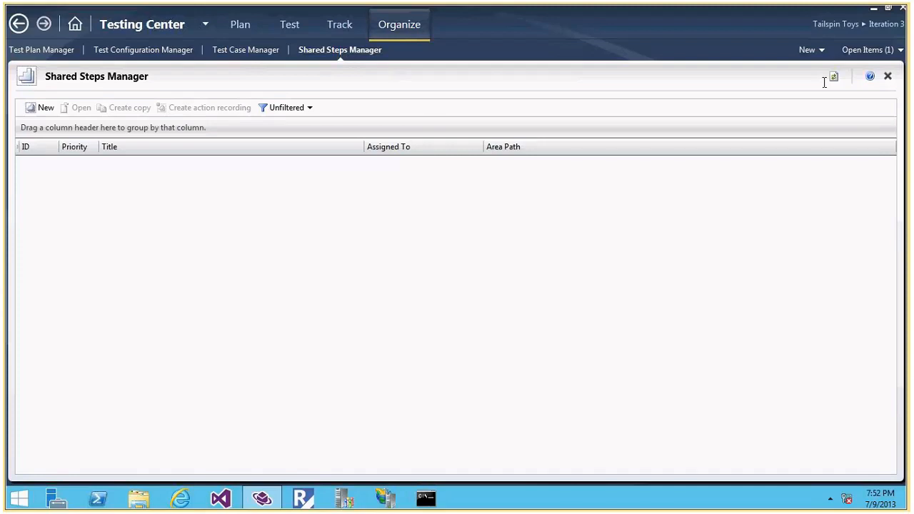
left_click(890, 77)
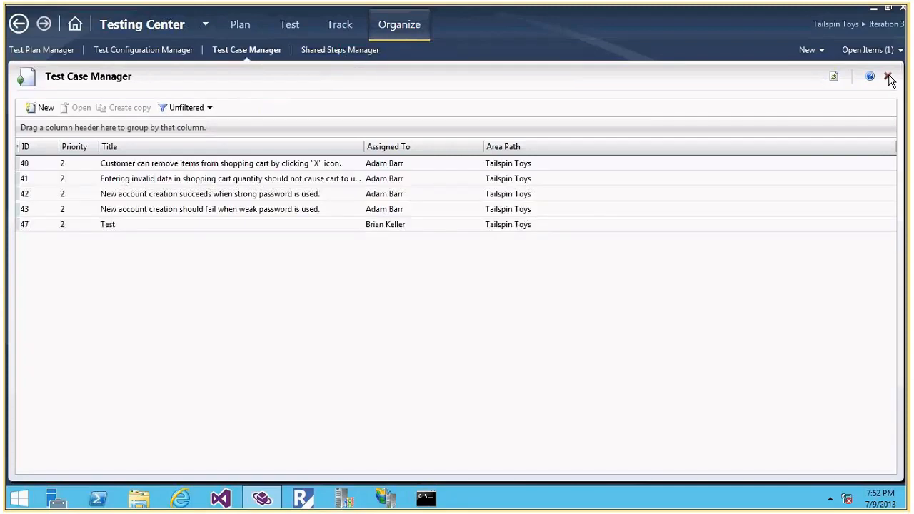
left_click(888, 77)
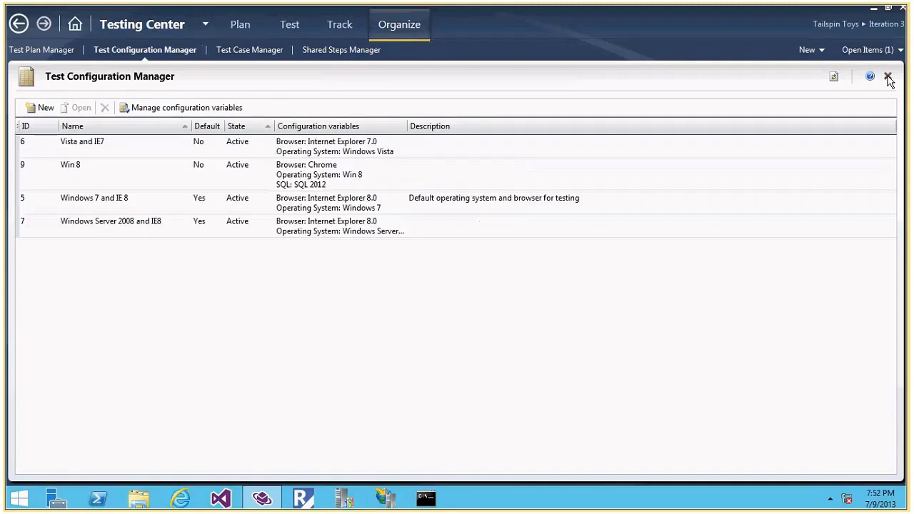
Step: Close the open manager and testing views to return to the Iteration 3 plan's contents
left_click(888, 77)
left_click(889, 78)
left_click(889, 77)
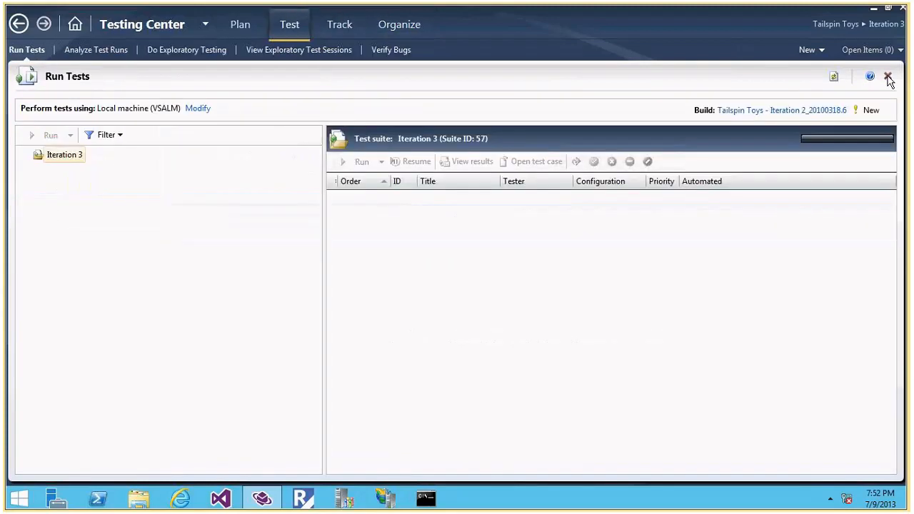
left_click(889, 77)
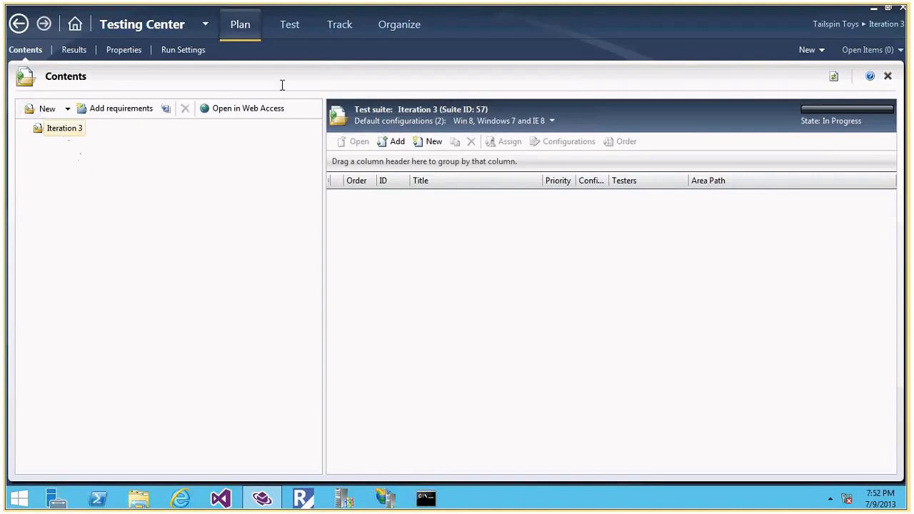
Step: Add a static test suite named End to End Testing to the Iteration 3 plan
left_click(68, 114)
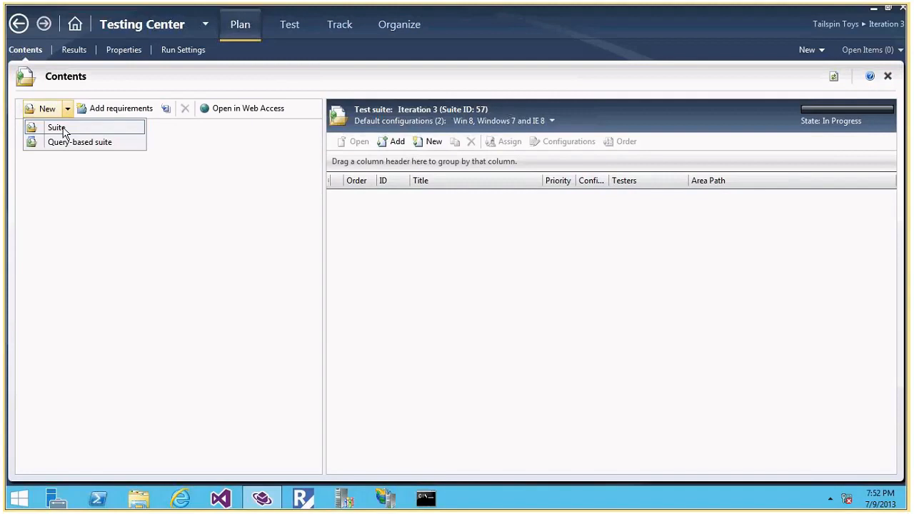
left_click(63, 128)
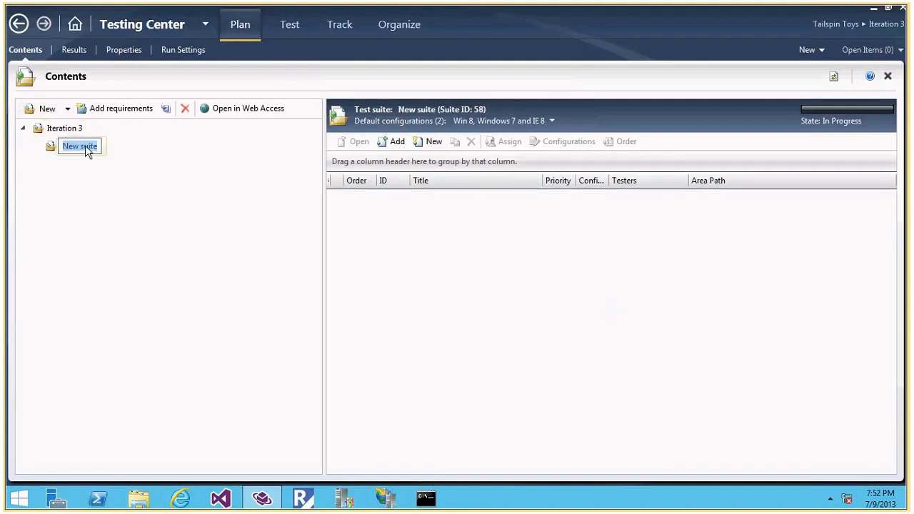
type("End ")
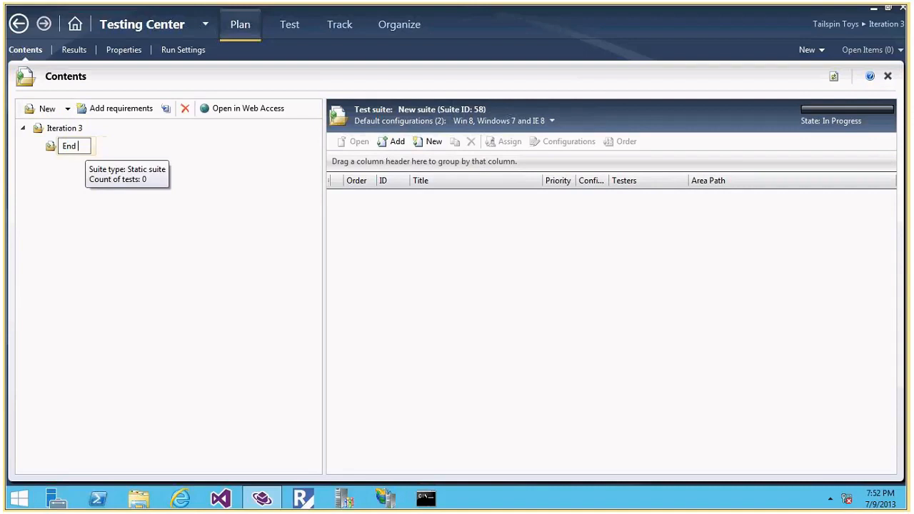
type("to End Testing")
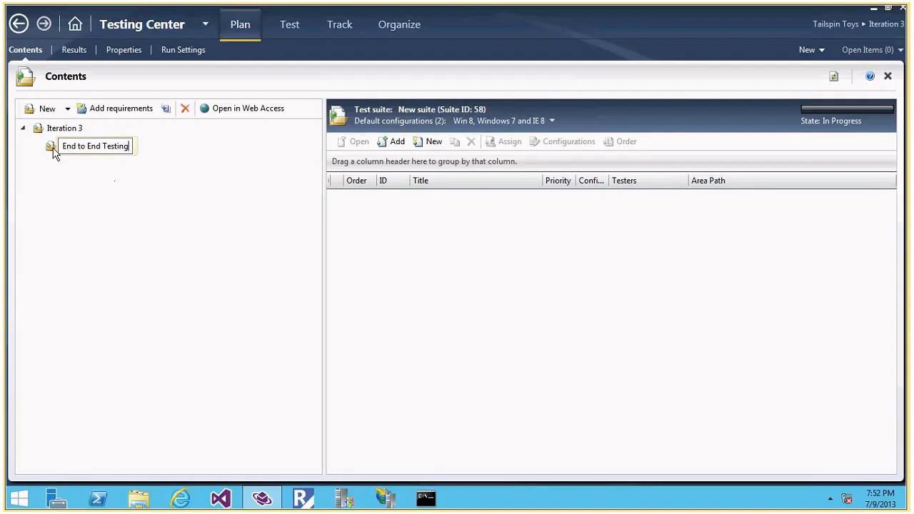
key("Return")
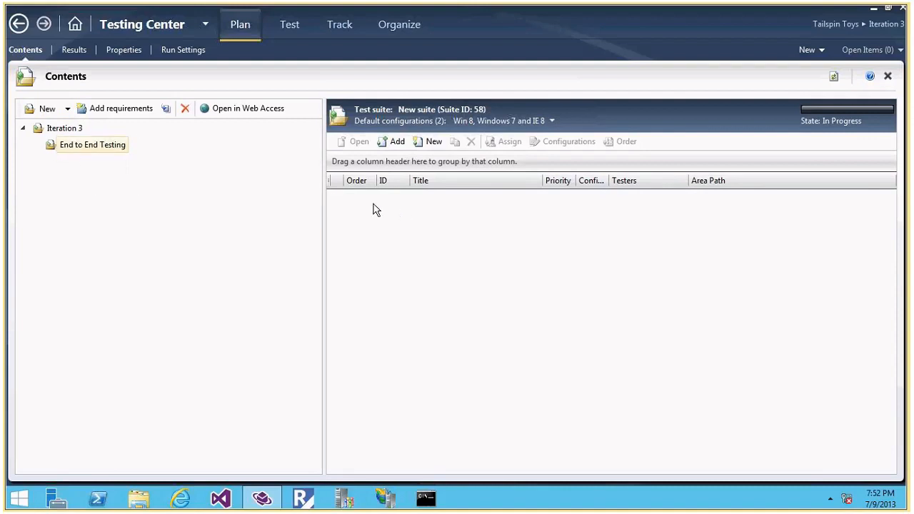
mouse_move(98, 151)
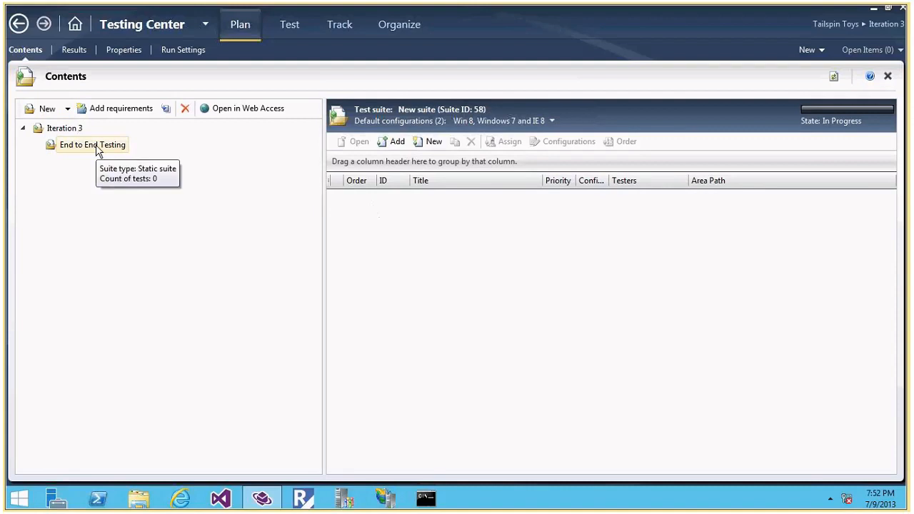
Step: Start a query-based suite at the Iteration 3 root and run its default query
left_click(74, 130)
left_click(67, 108)
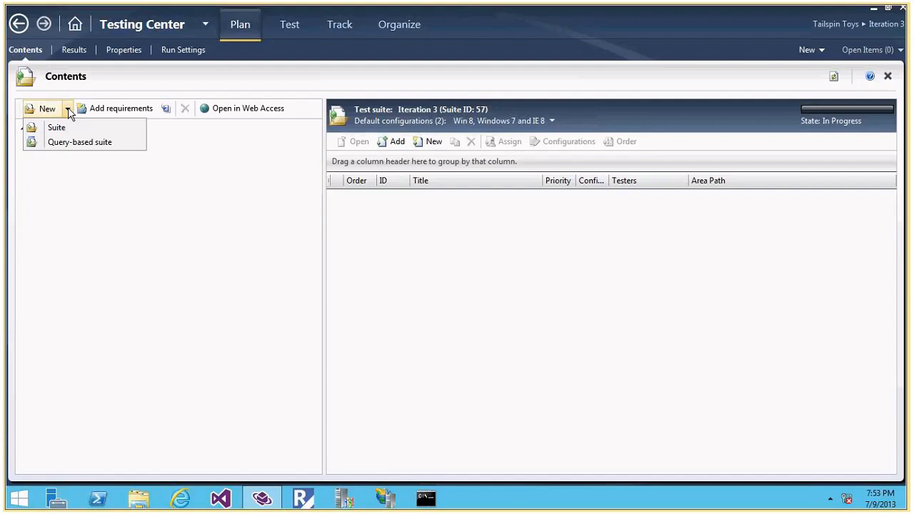
left_click(75, 144)
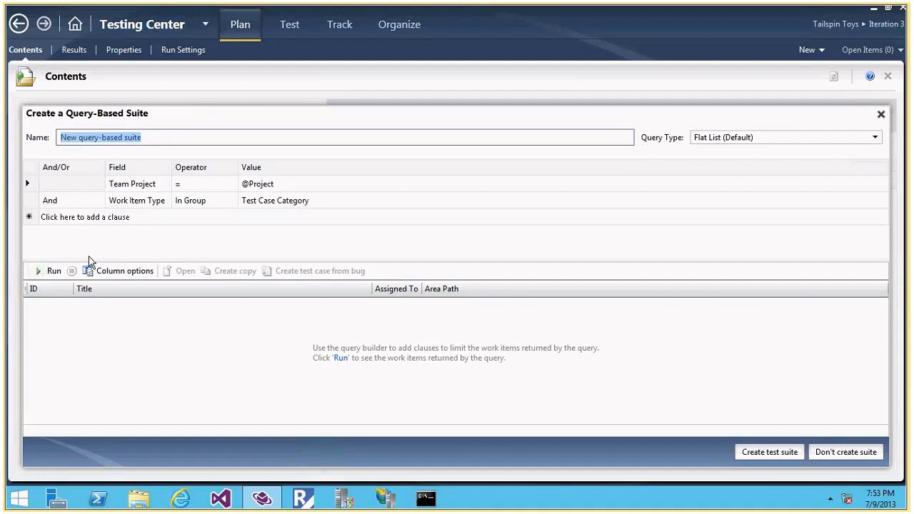
left_click(53, 273)
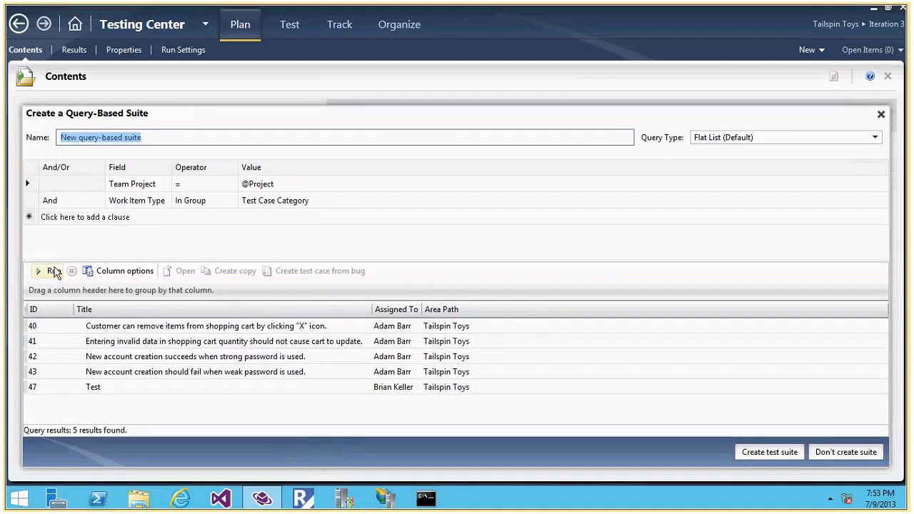
Step: Add an Assigned To clause with a tester's name to the suite query and run it
left_click(85, 217)
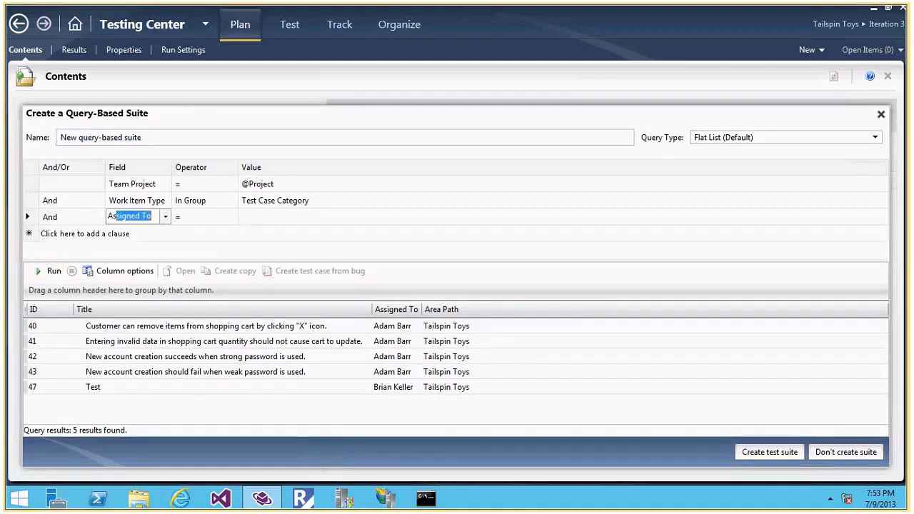
left_click(291, 214)
type("Adam Barr")
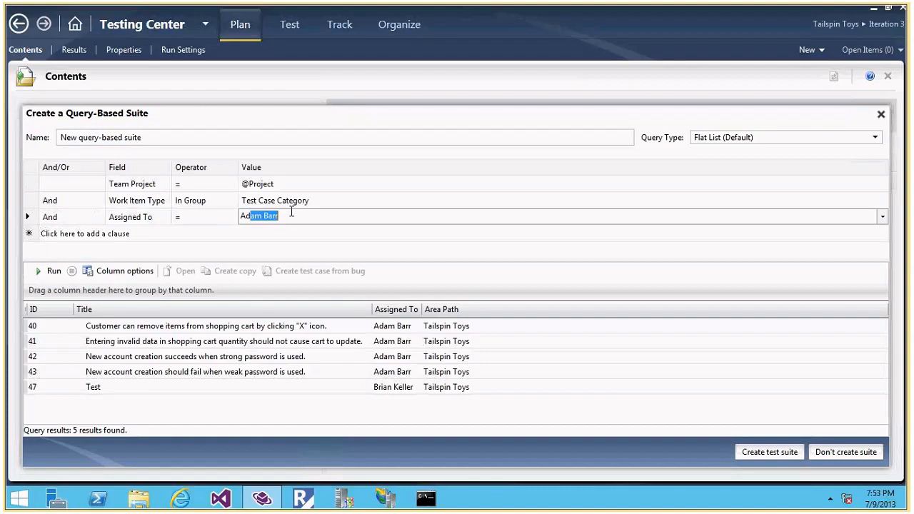
left_click(47, 273)
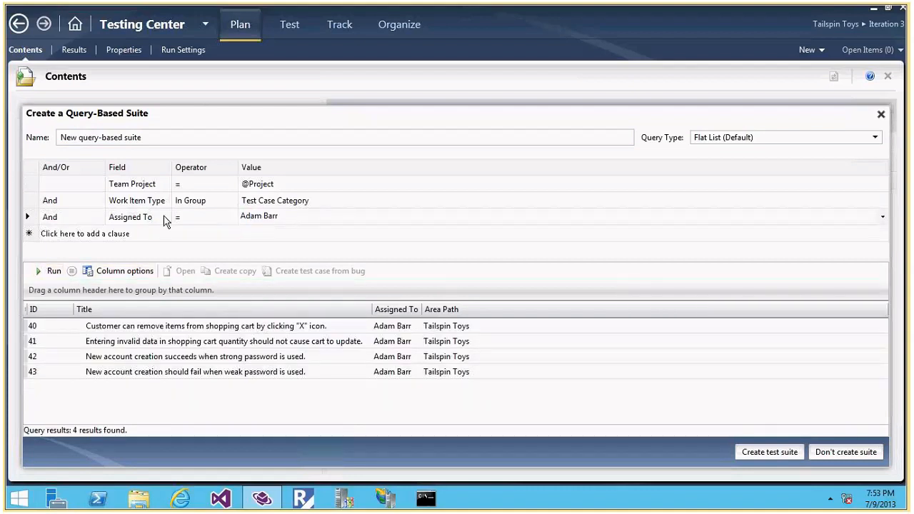
Step: Name the query-based suite after the tester by copying the value of the Assigned To clause
left_click(252, 217)
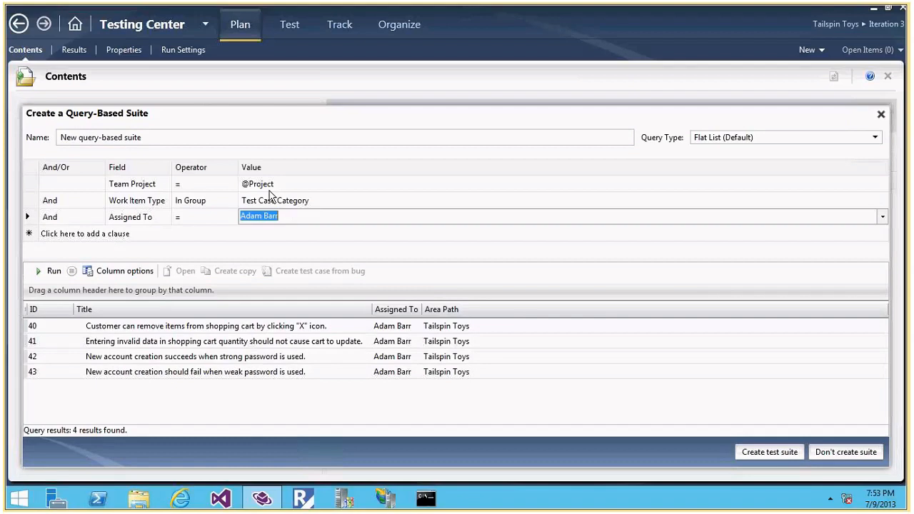
key("ctrl+c")
left_click(60, 137)
key("shift+End")
key("ctrl+v")
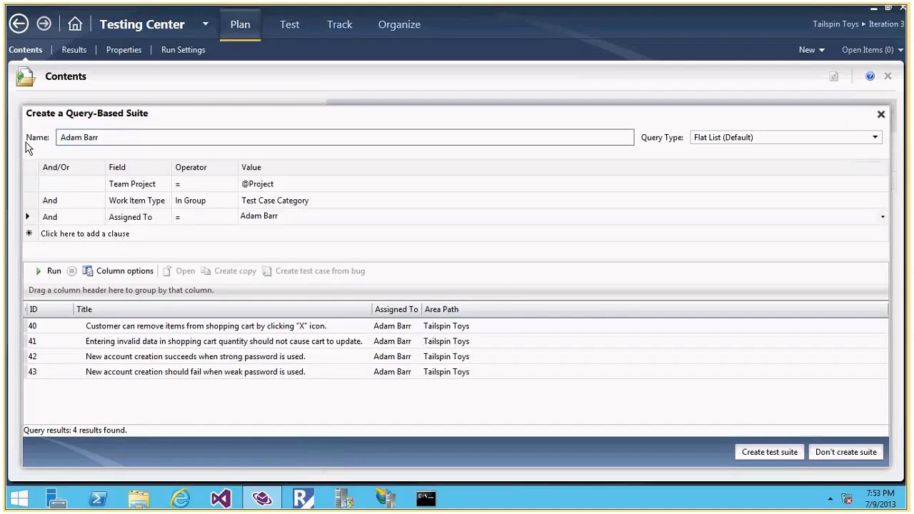
Step: Change the last query clause to Priority = 2 and run the query
left_click(139, 217)
type("Priority")
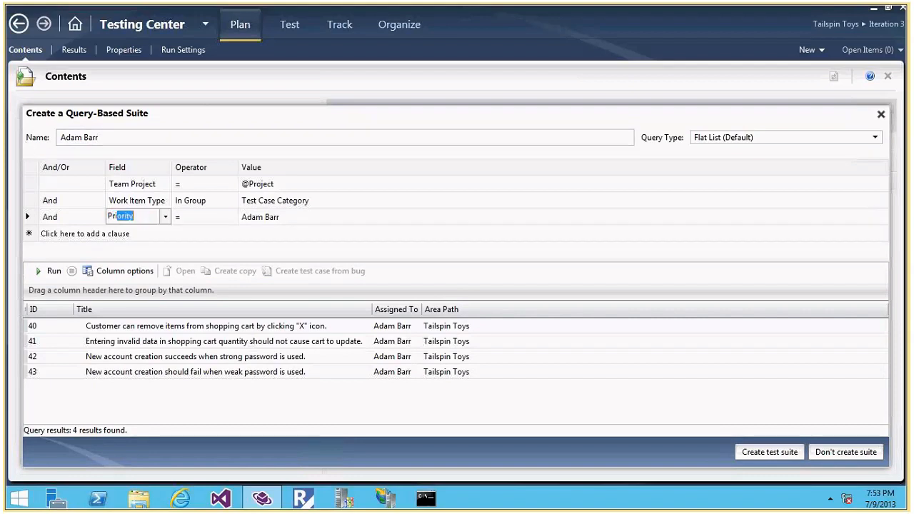
left_click(243, 223)
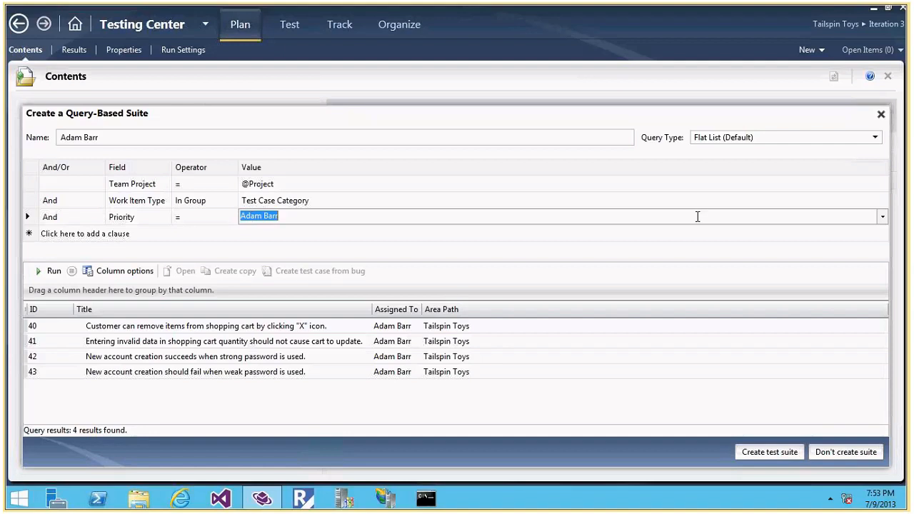
type("2")
left_click(48, 272)
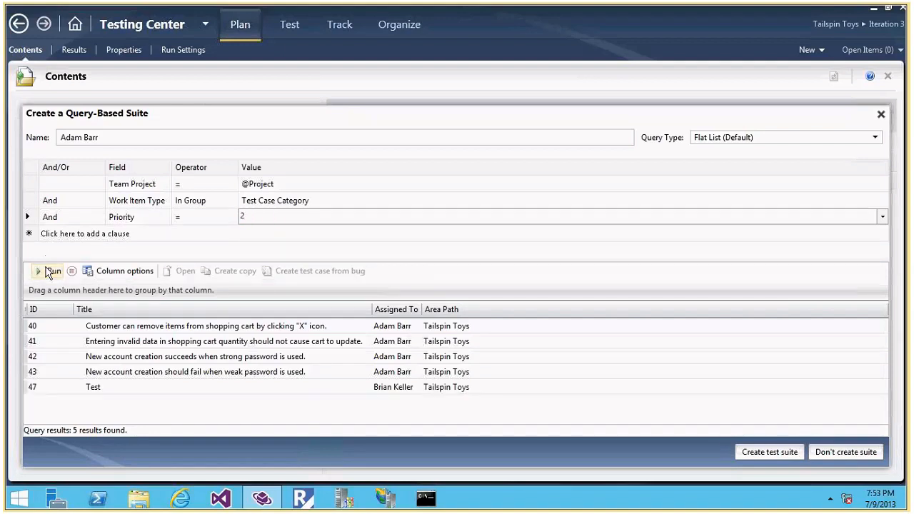
Step: Add the Priority column to the query results
right_click(240, 317)
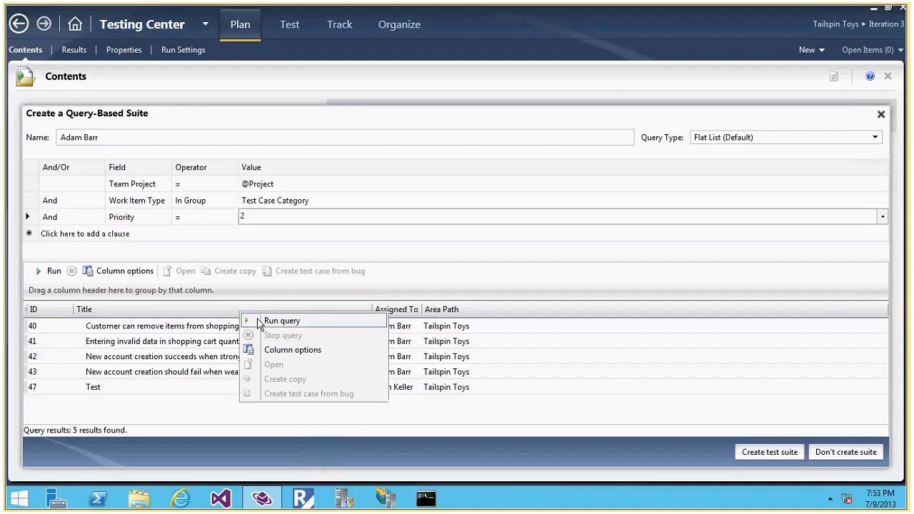
left_click(264, 350)
left_click(331, 267)
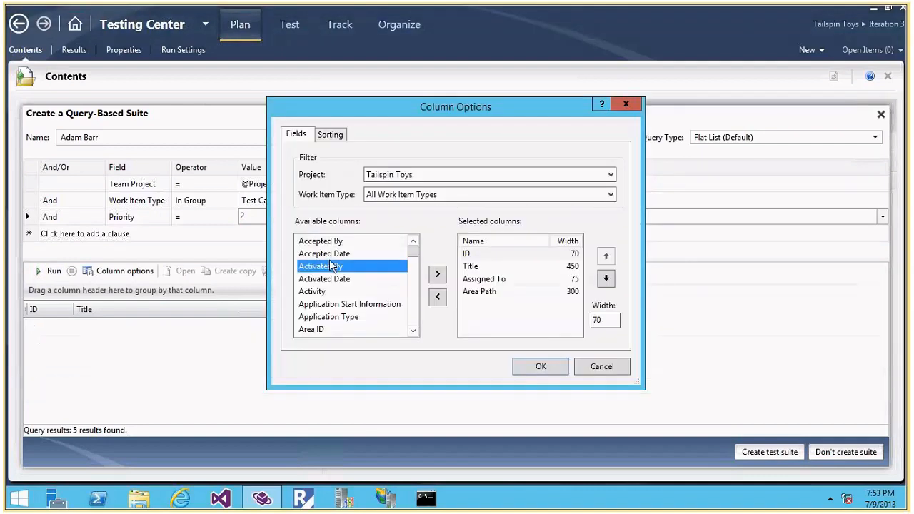
key("p")
left_click(437, 274)
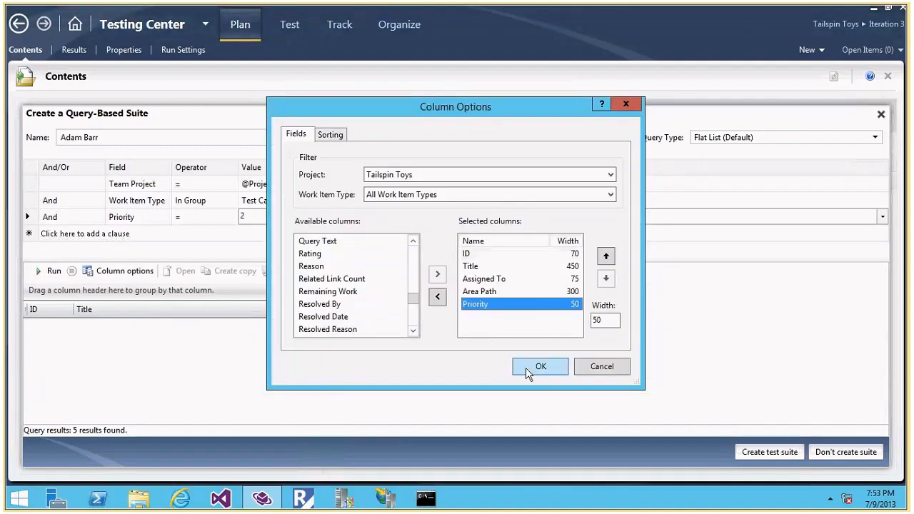
left_click(541, 367)
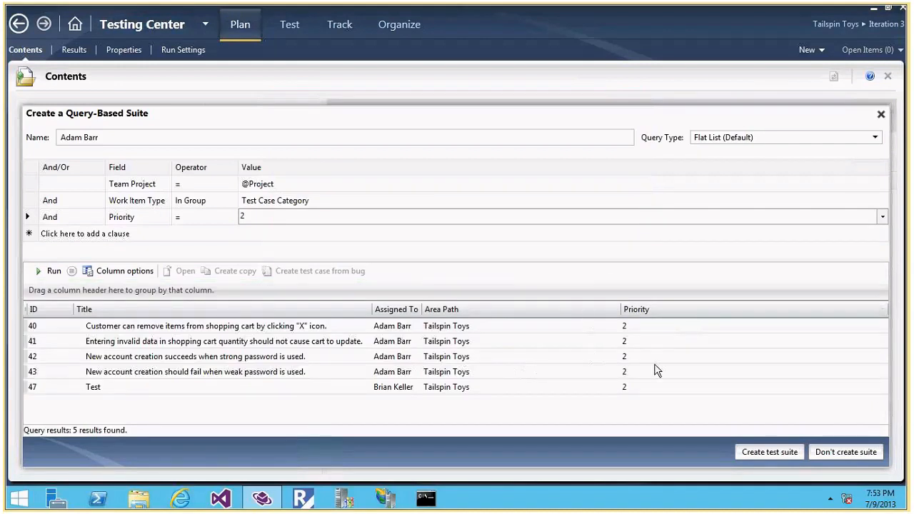
Step: Run the query with the priority clause set to 1, and run it again with the priority restored to 2
left_click(247, 215)
type("1")
left_click(53, 272)
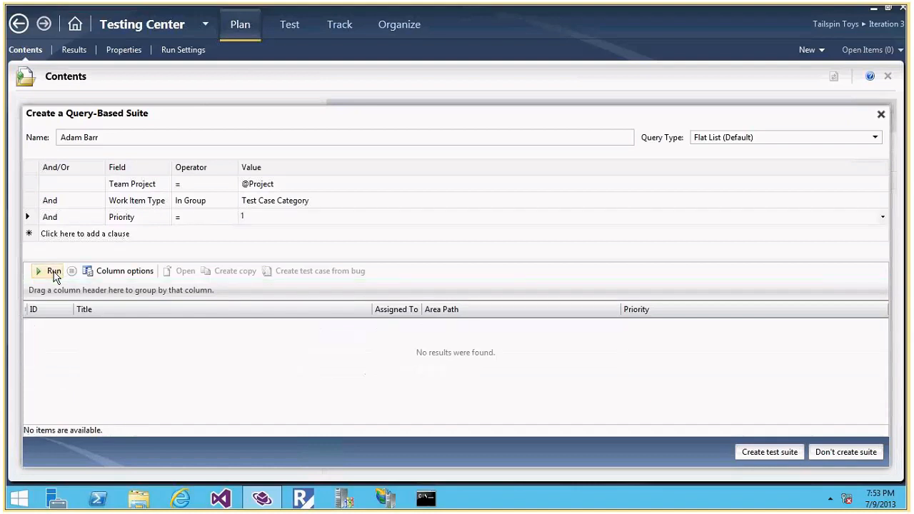
left_click(884, 218)
left_click(254, 245)
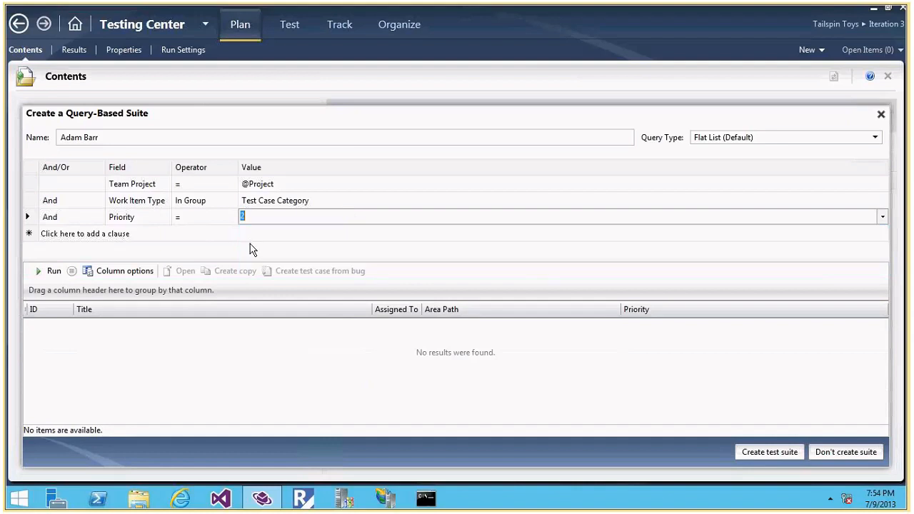
left_click(54, 272)
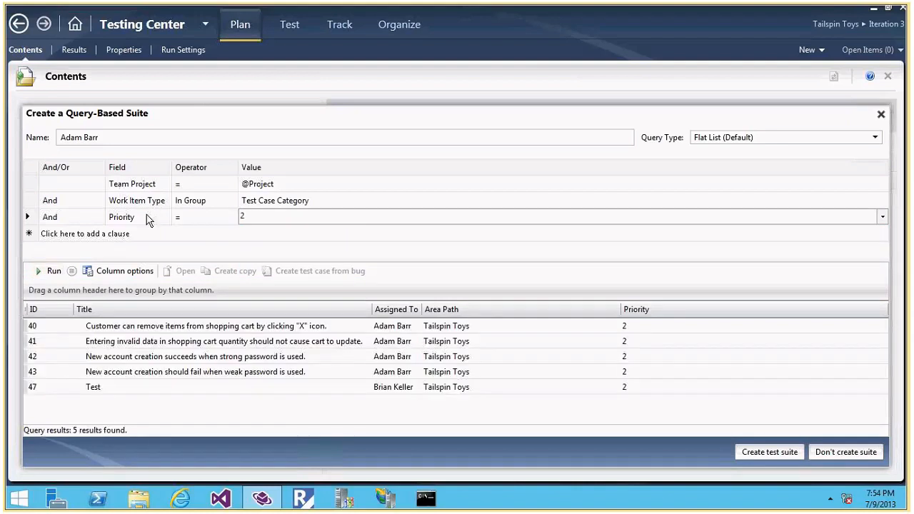
Step: Rename the query-based suite as Priority 2, narrow the Area Path column in the results, and create the suite
left_click(148, 221)
left_click_drag(117, 136, 40, 136)
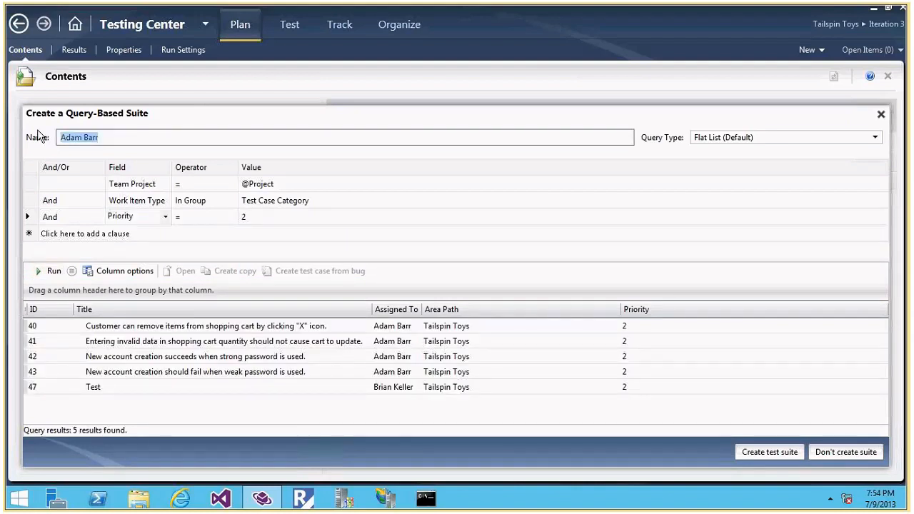
type("Priority 2")
left_click_drag(621, 309, 498, 308)
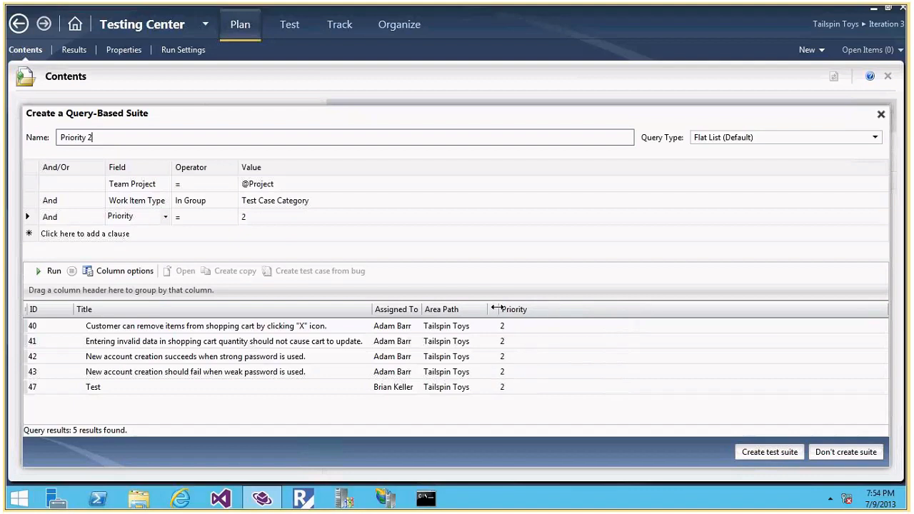
left_click(500, 347)
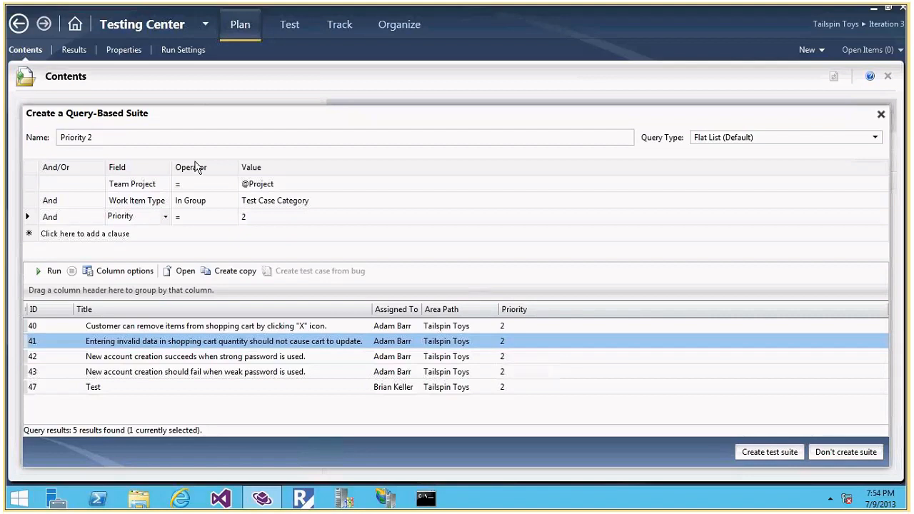
left_click(759, 452)
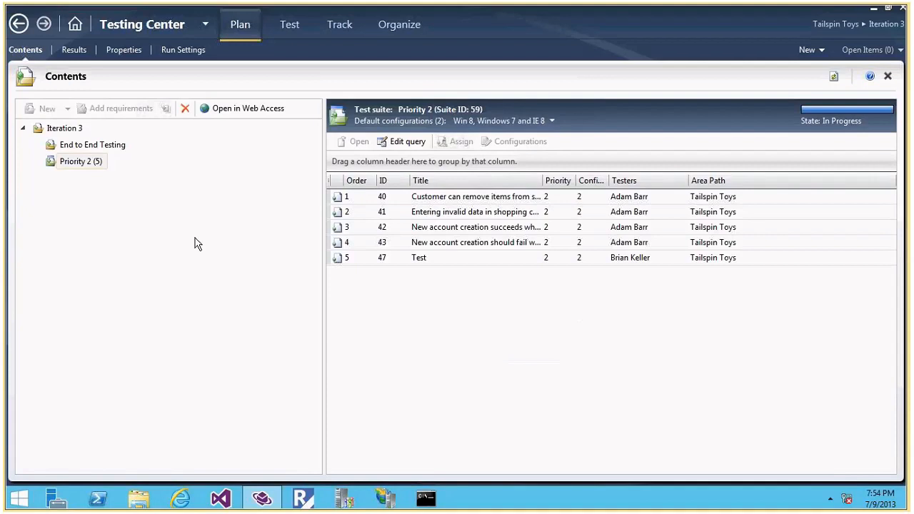
Step: Start adding existing requirements to the Iteration 3 plan and run the default requirements query
left_click(73, 147)
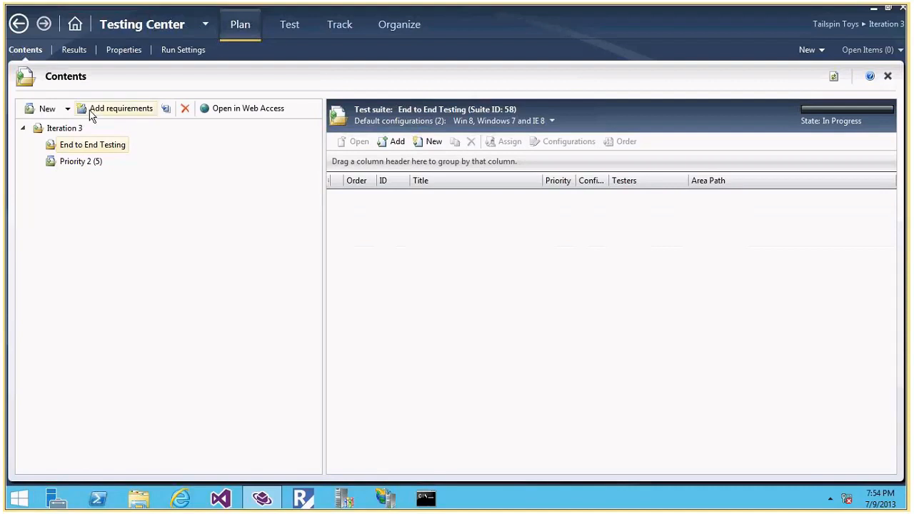
left_click(66, 128)
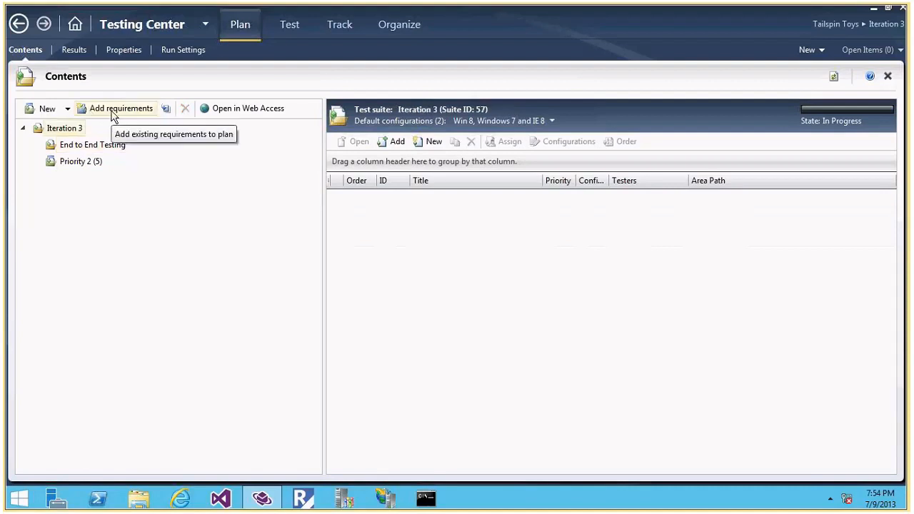
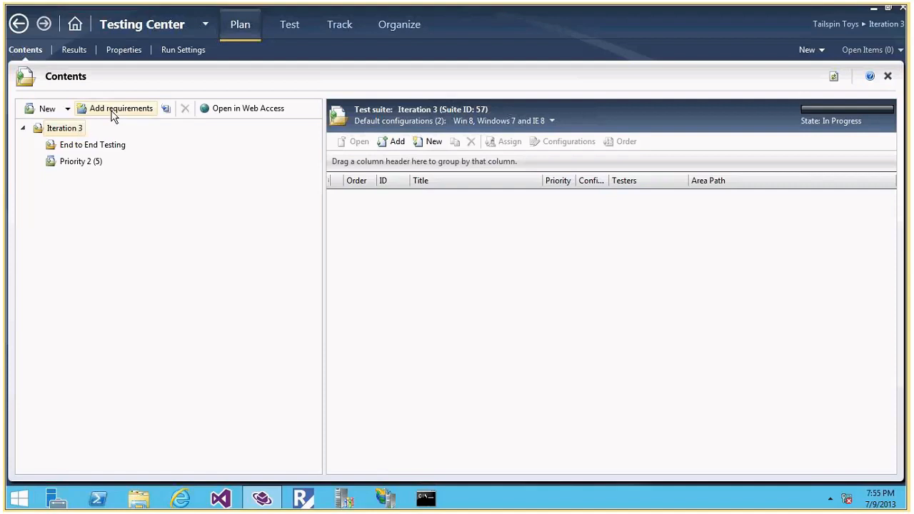
left_click(112, 117)
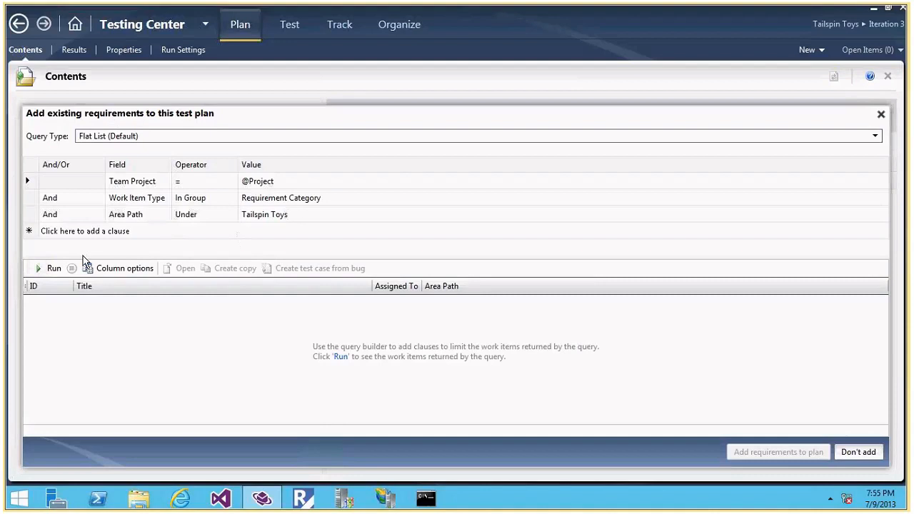
left_click(48, 270)
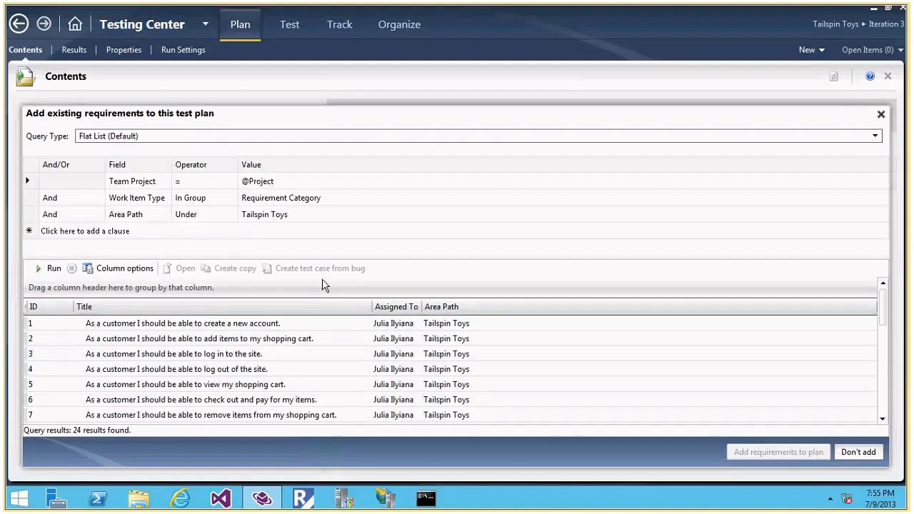
Step: Add requirements 3, 5 and 7, covering site log-in, viewing the cart and removing cart items, to the test plan
left_click_drag(170, 258, 170, 233)
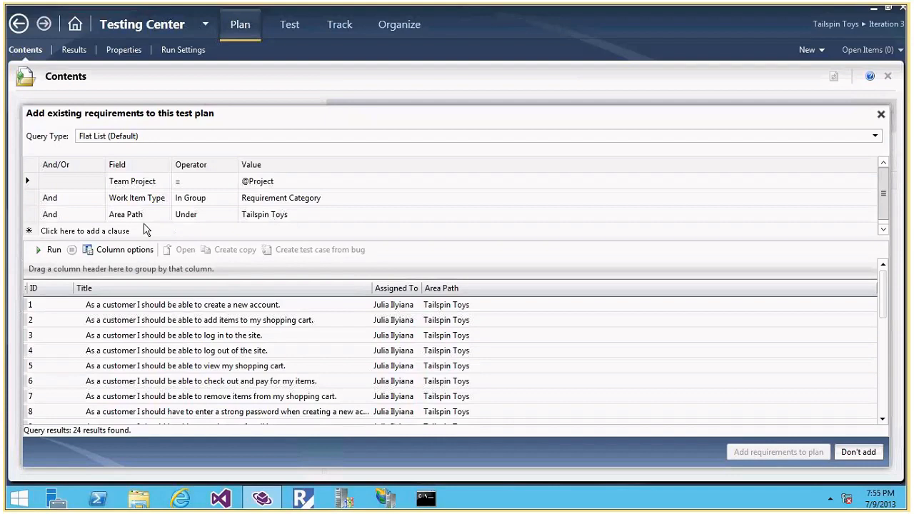
left_click(277, 340)
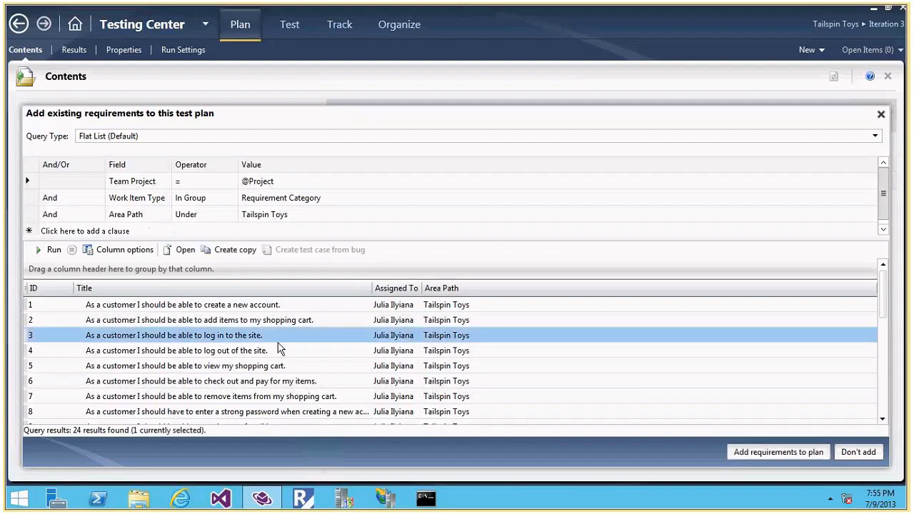
left_click(278, 368, "ctrl")
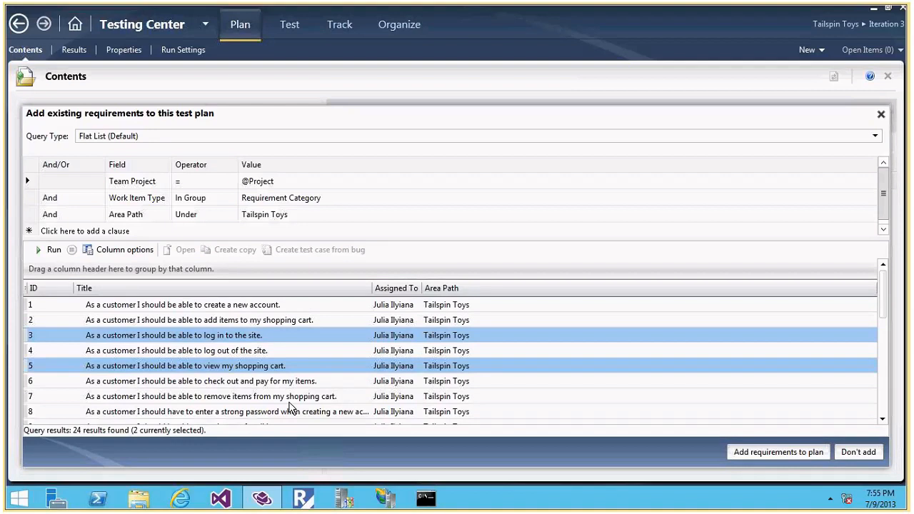
left_click(290, 402, "ctrl")
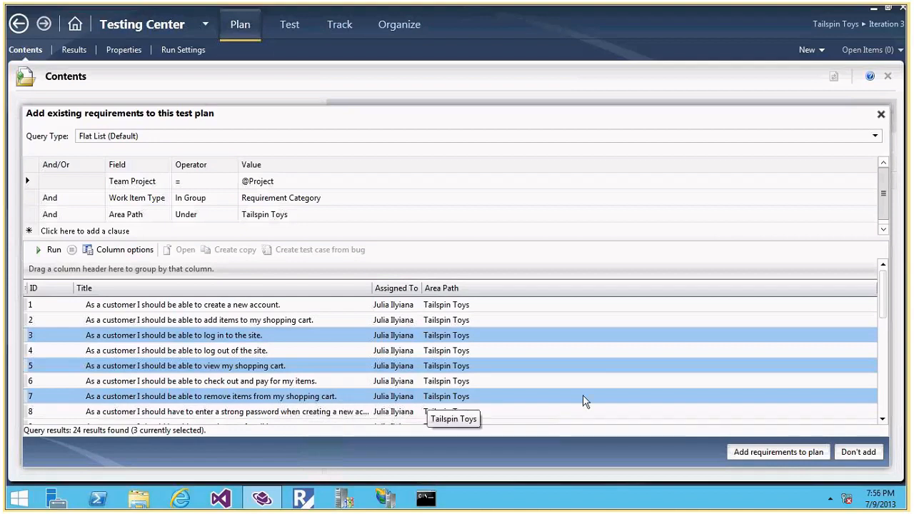
left_click(745, 455)
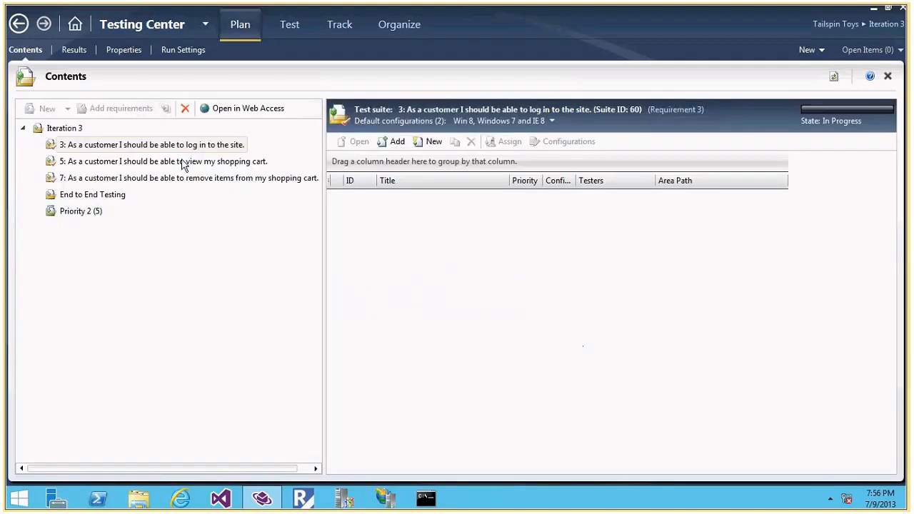
Step: Examine the plan's root suite, the new requirement-based suites and the test cases in the Priority 2 suite
key("Down")
key("Down")
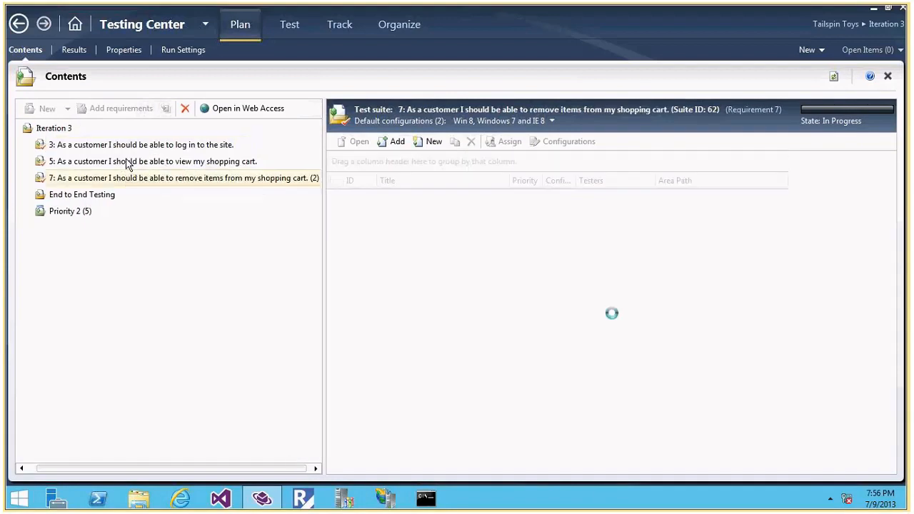
left_click(59, 131)
left_click(94, 147)
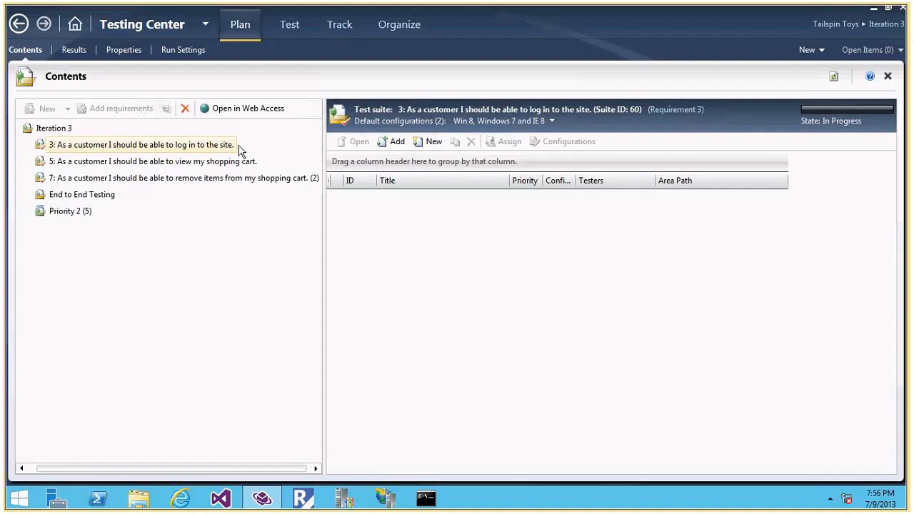
left_click(55, 130)
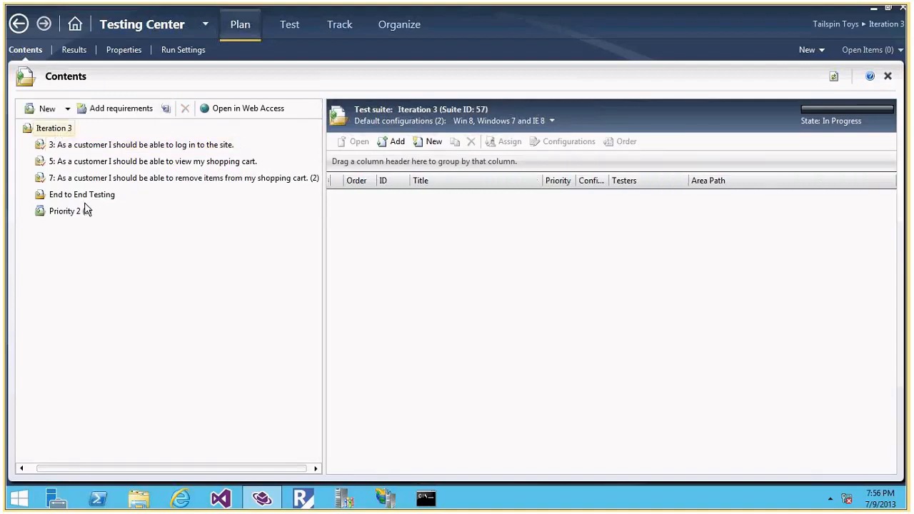
left_click(110, 148)
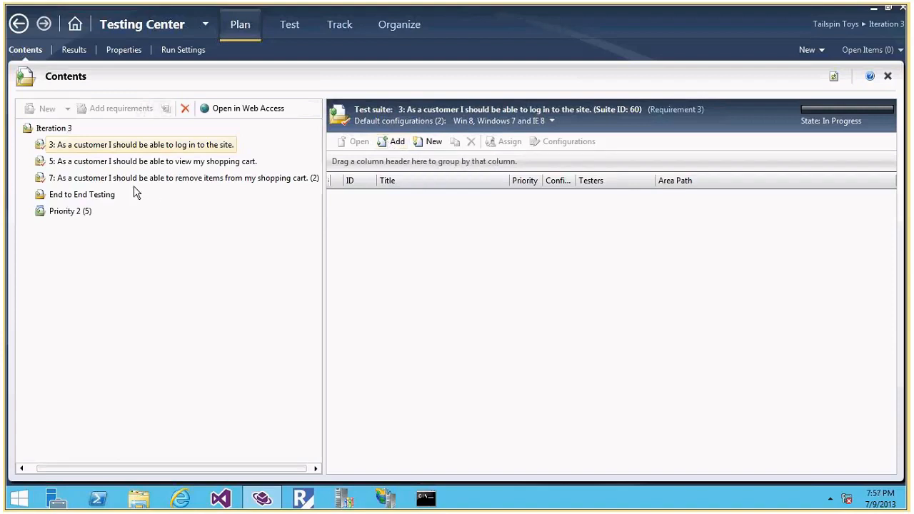
left_click(79, 214)
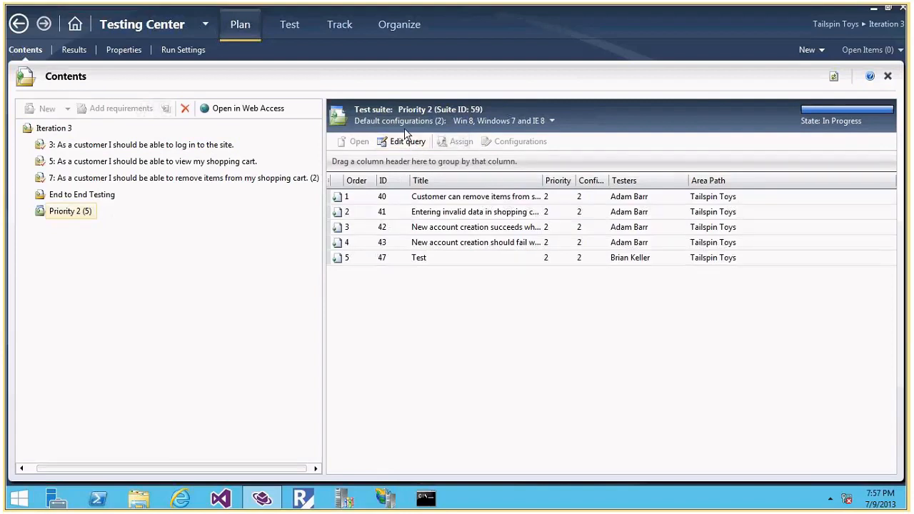
left_click(475, 229)
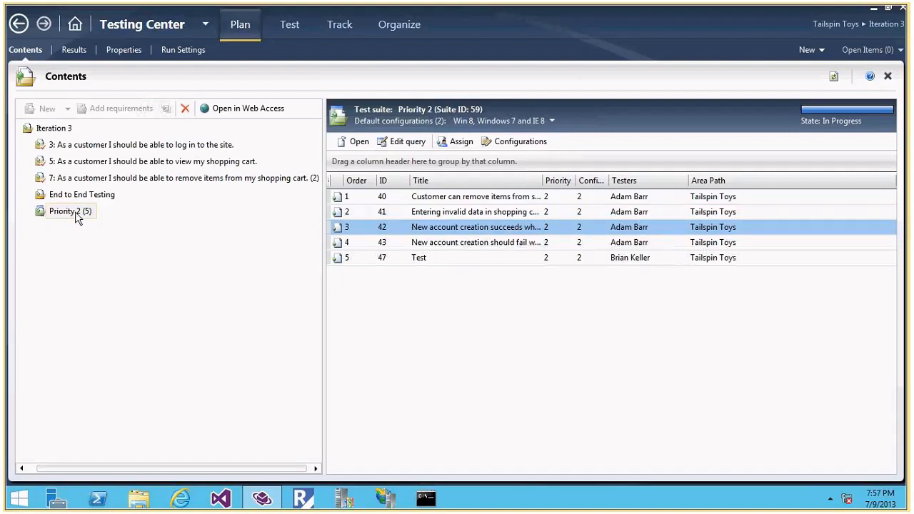
Step: Start adding existing test cases to the requirement 3 log-in suite and run the default test case query
left_click(136, 146)
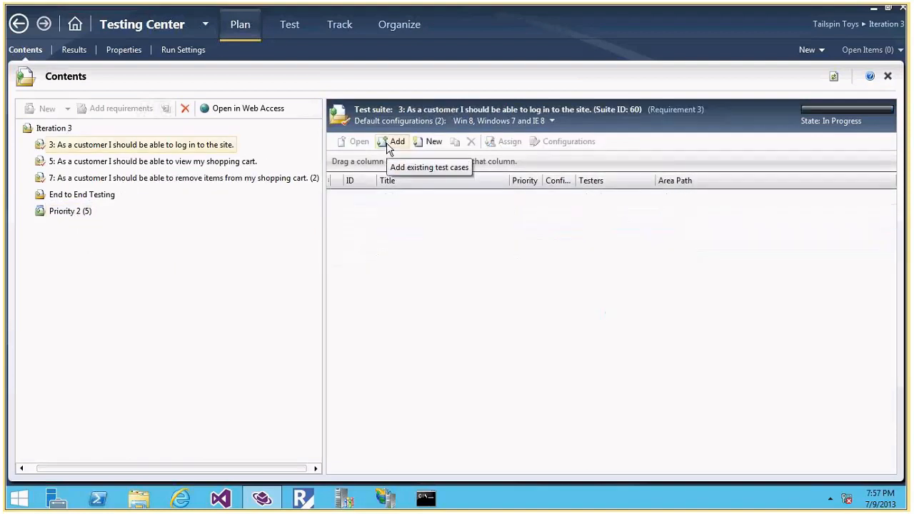
left_click(393, 142)
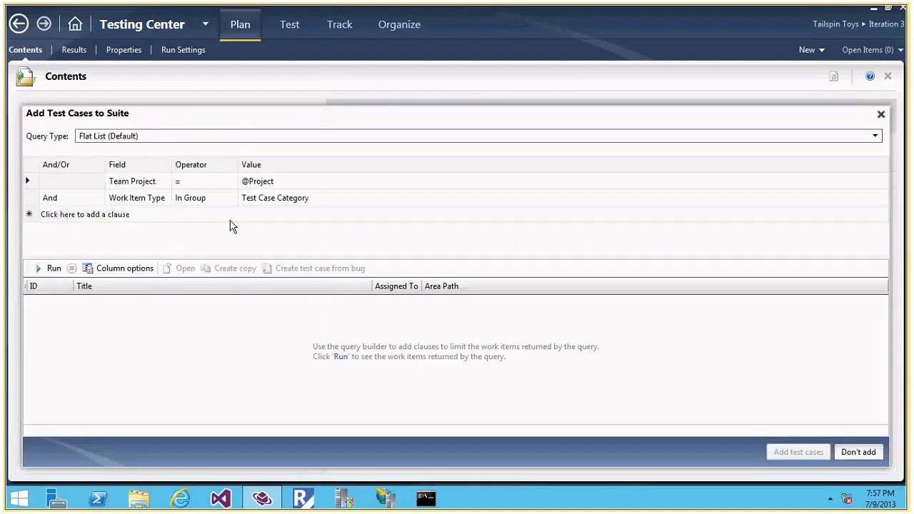
left_click(859, 452)
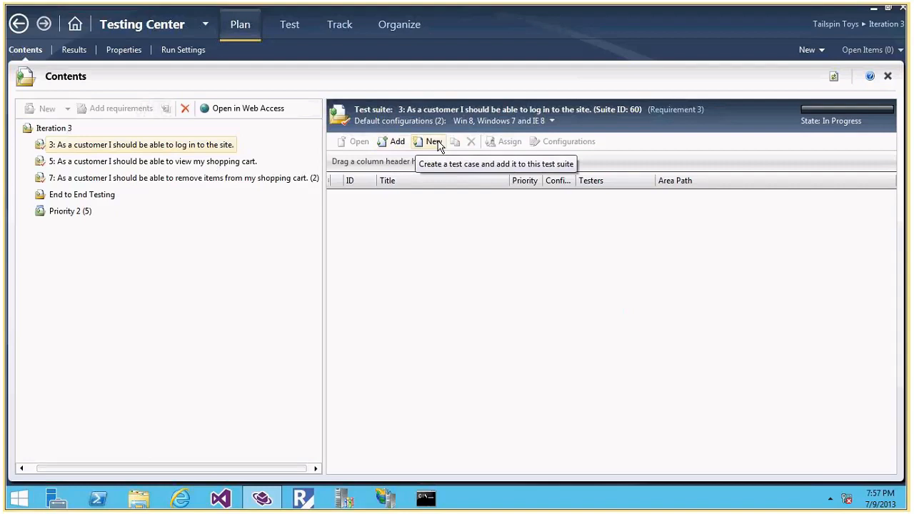
left_click(398, 143)
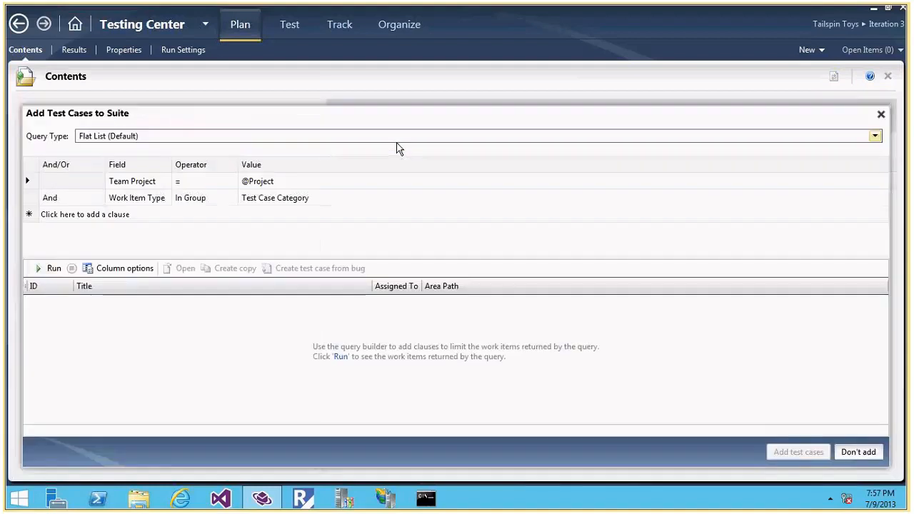
left_click(48, 270)
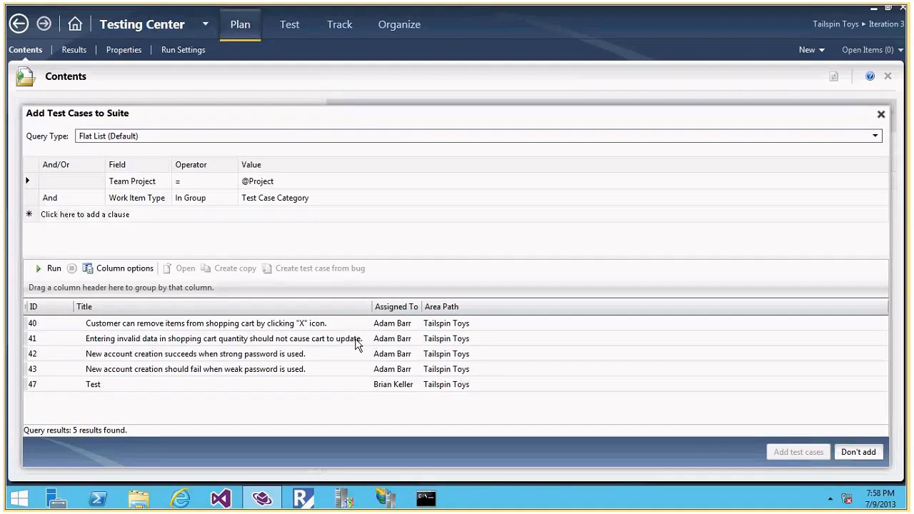
Step: Add an Assigned To clause with the tester's full name to the test case query and run it
left_click(150, 213)
type("ad")
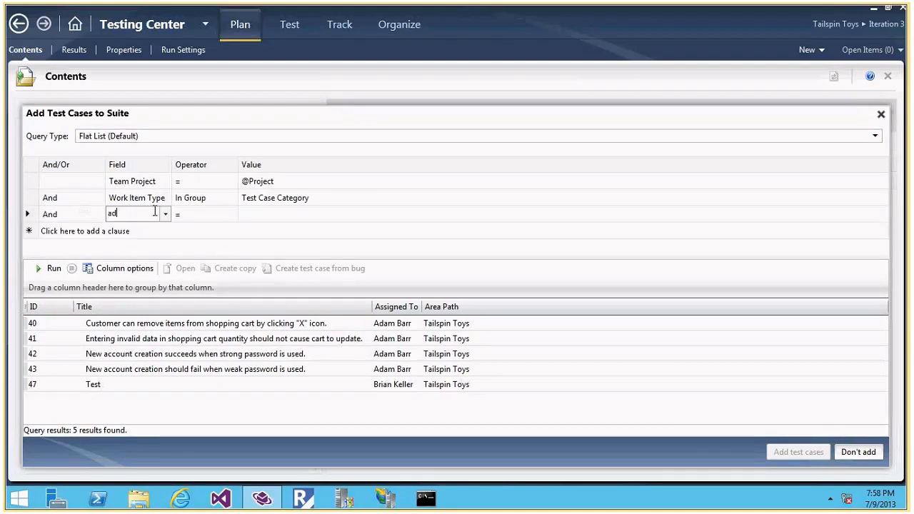
left_click(262, 213)
type("Adam Barr")
left_click(54, 269)
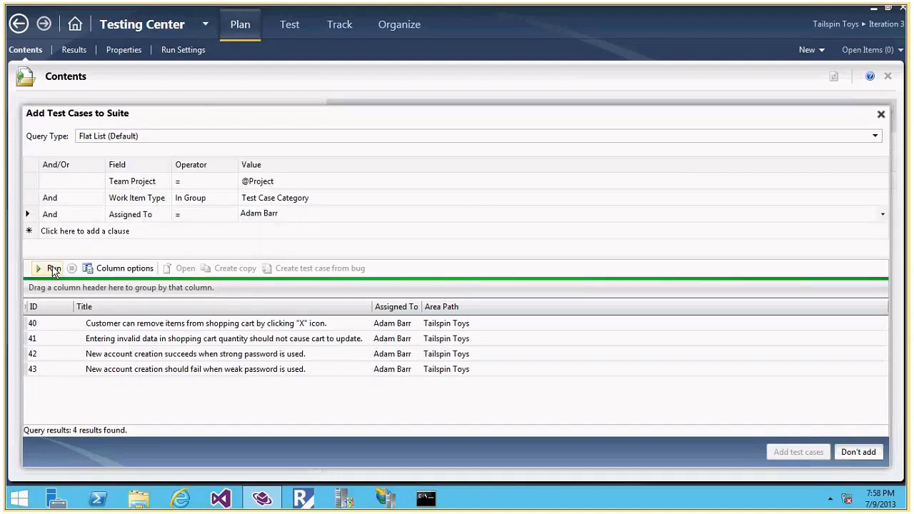
Step: Add test cases 40 through 43 to the log-in requirement suite
left_click(263, 325)
left_click(279, 369, "shift")
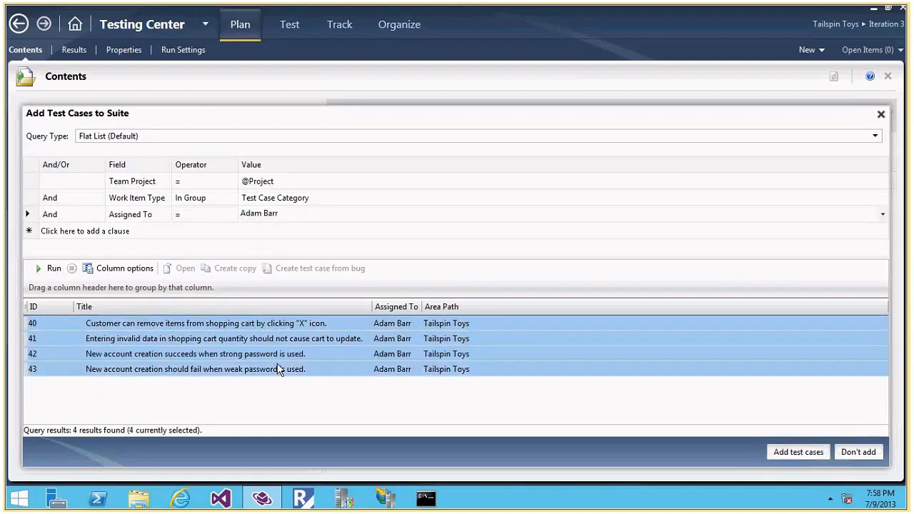
left_click(799, 453)
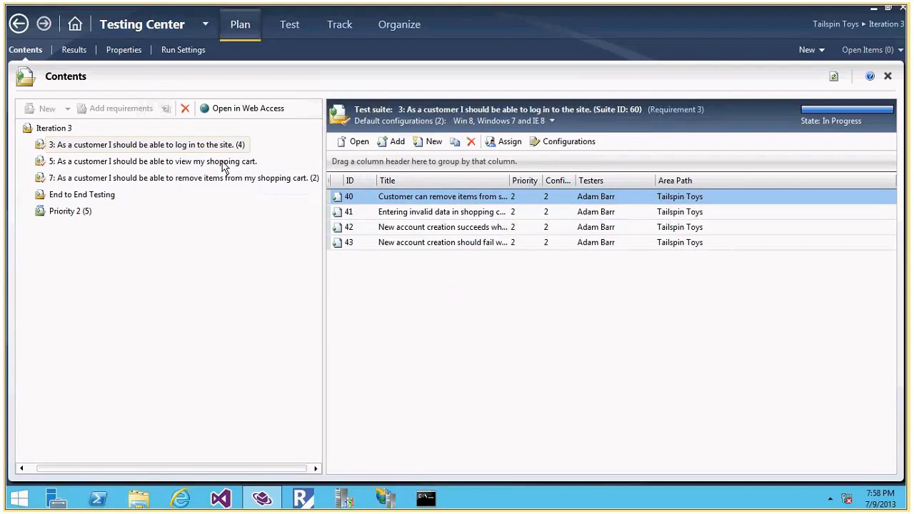
Step: Open the requirement behind the log-in suite, examine the test cases linked to it, and close it
left_click(224, 165)
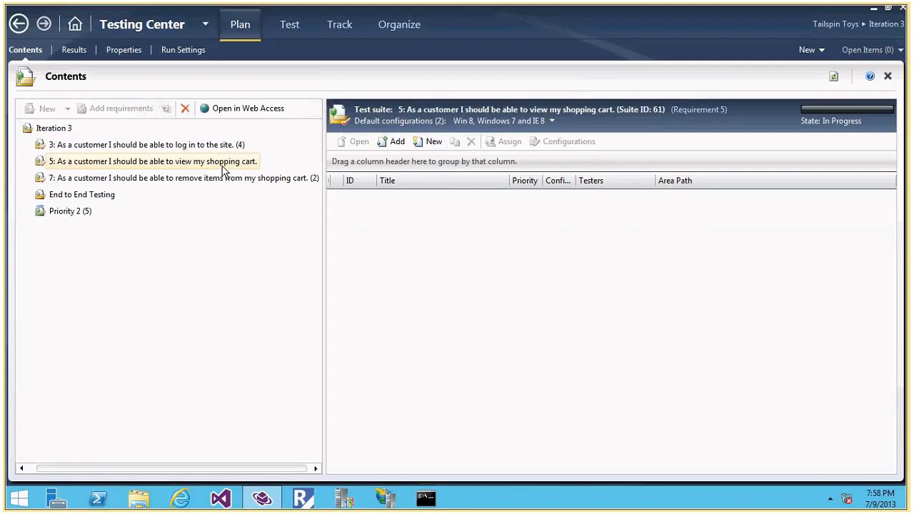
left_click(203, 145)
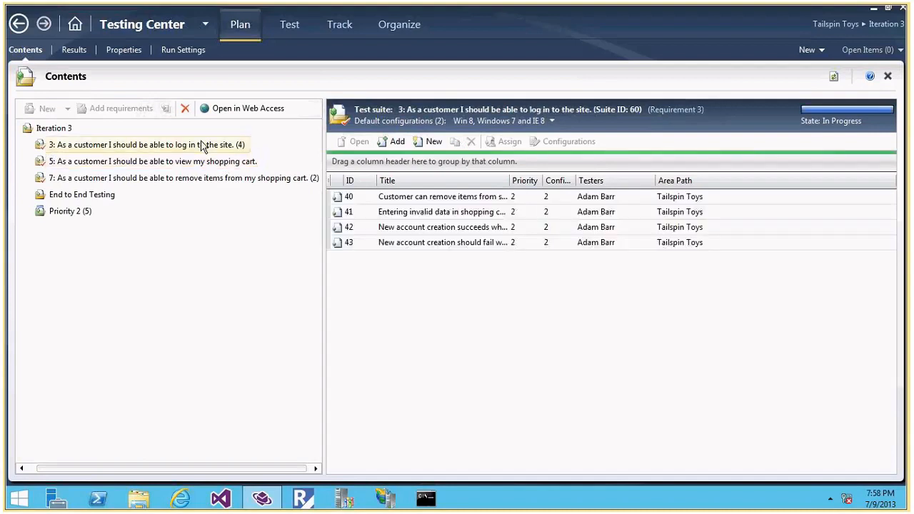
right_click(203, 147)
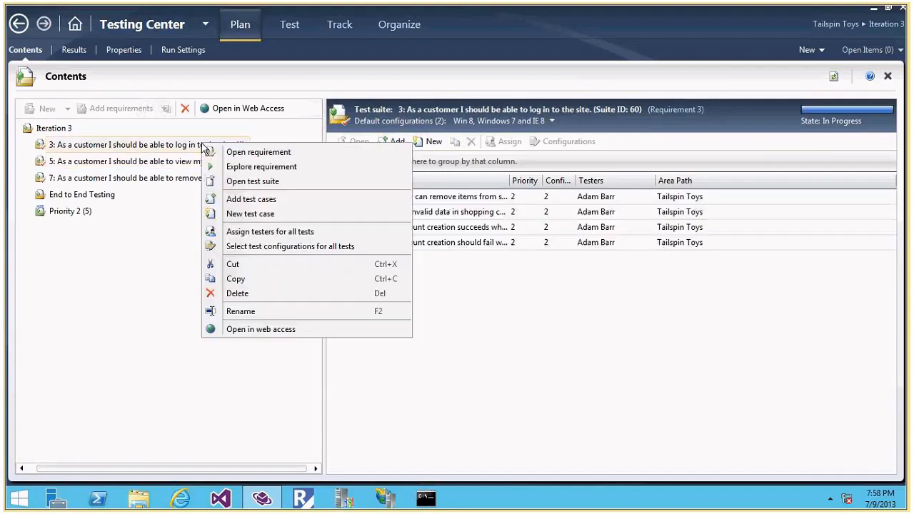
left_click(214, 150)
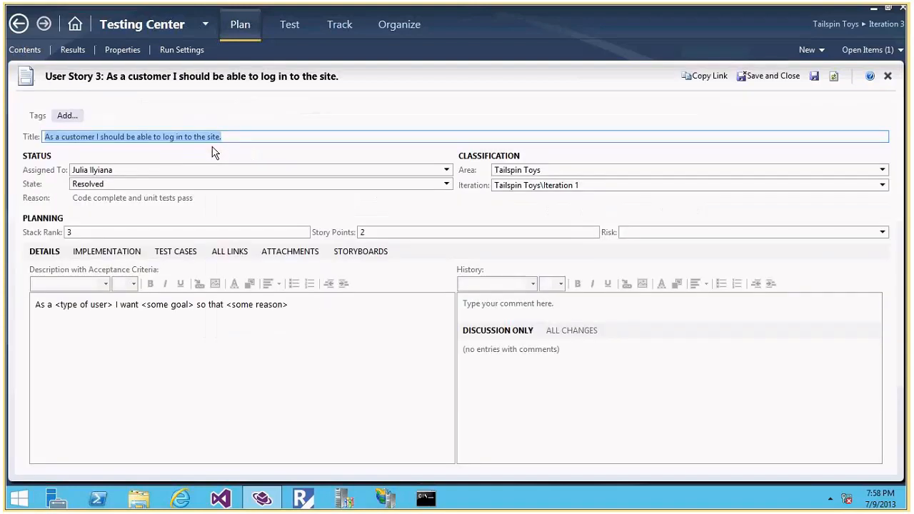
left_click(179, 255)
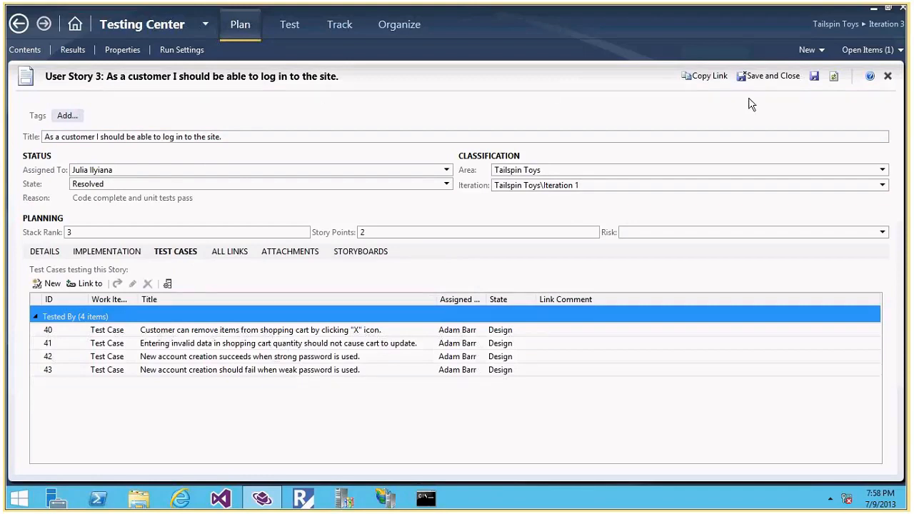
left_click(888, 76)
Step: Reopen user story 3, examine the user stories tested by its linked test case 41, and close both work items
mouse_move(225, 147)
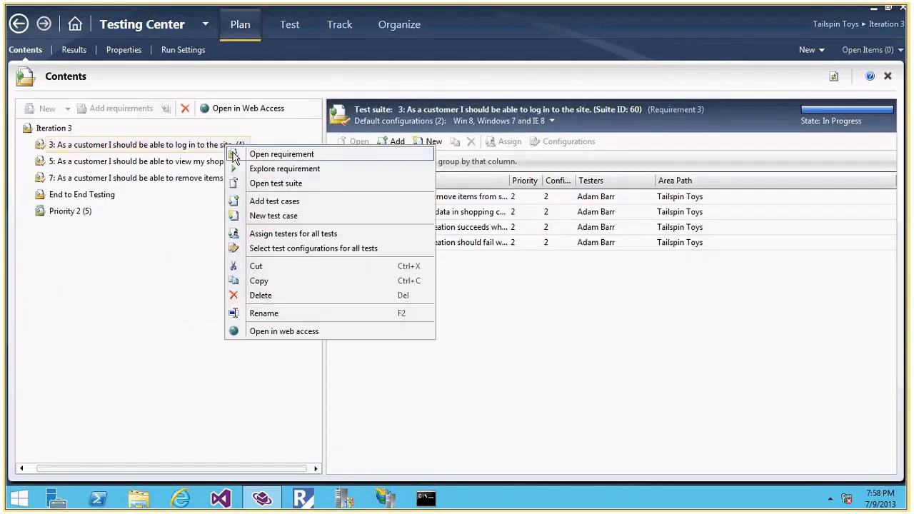
left_click(236, 155)
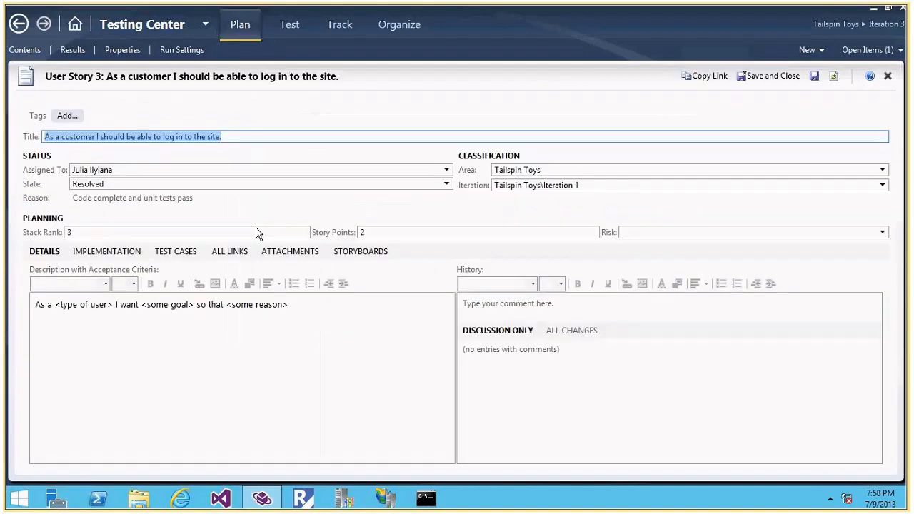
left_click(182, 260)
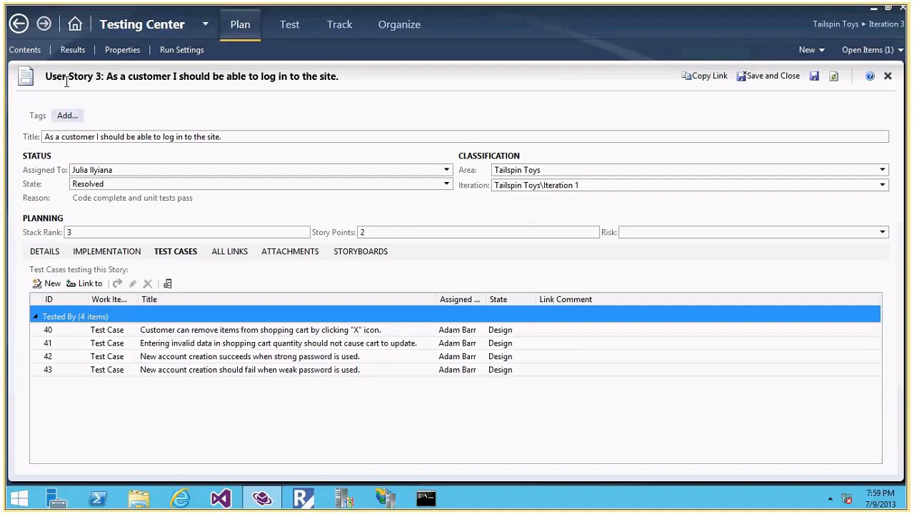
double_click(319, 348)
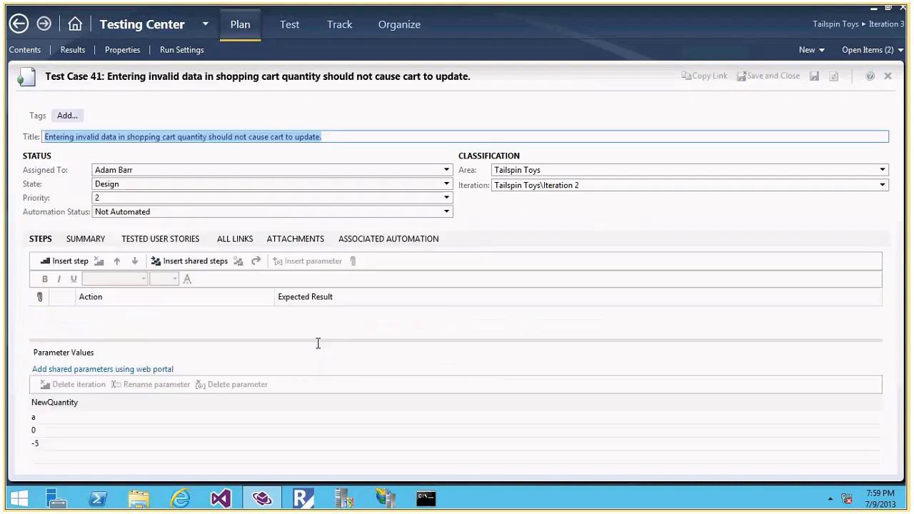
left_click(169, 240)
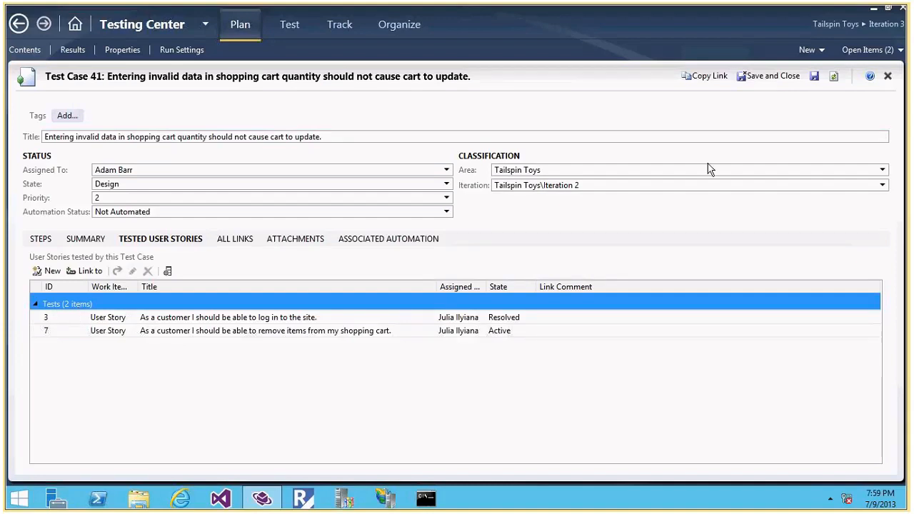
left_click(889, 77)
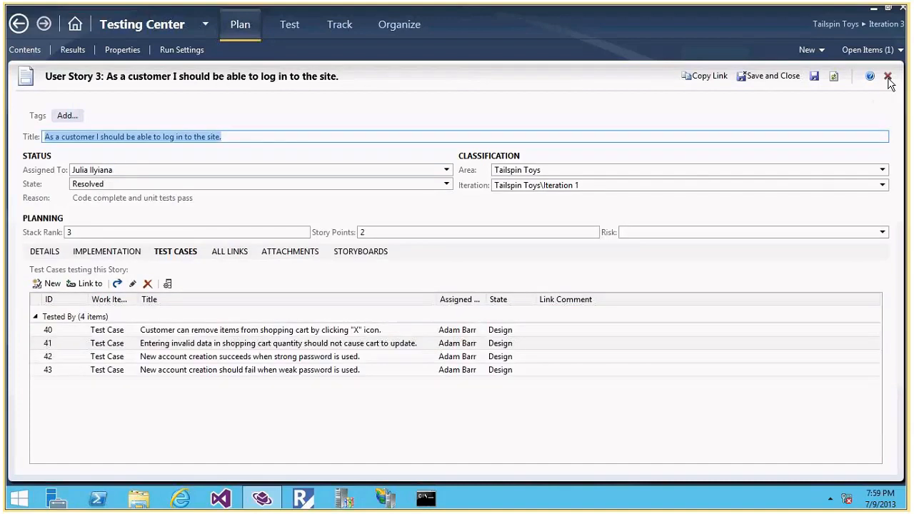
left_click(888, 78)
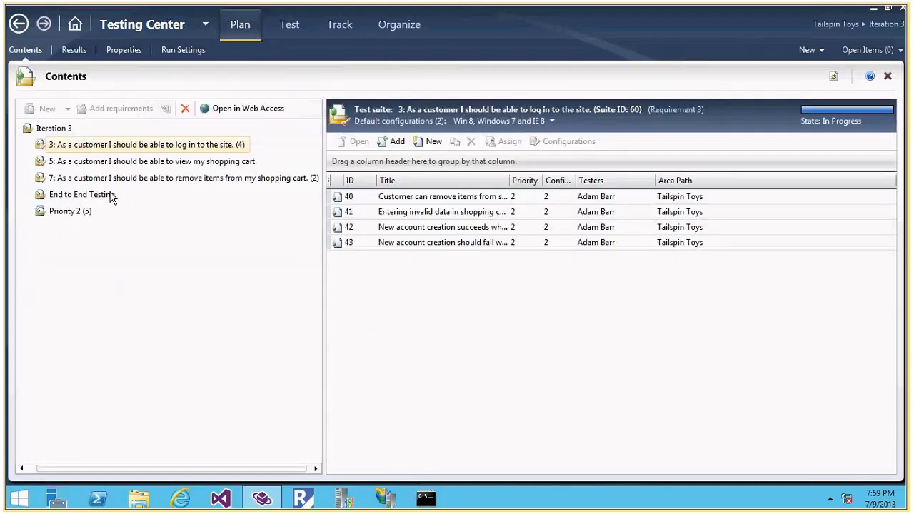
Step: Create a test case in the view-my-shopping-cart requirement suite titled "Test the Customer shopping cart scenario"
left_click(167, 162)
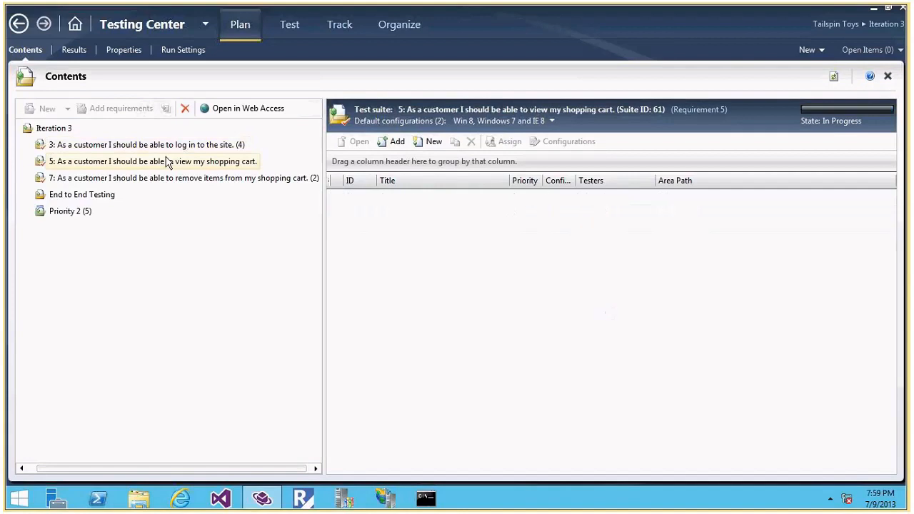
left_click(432, 143)
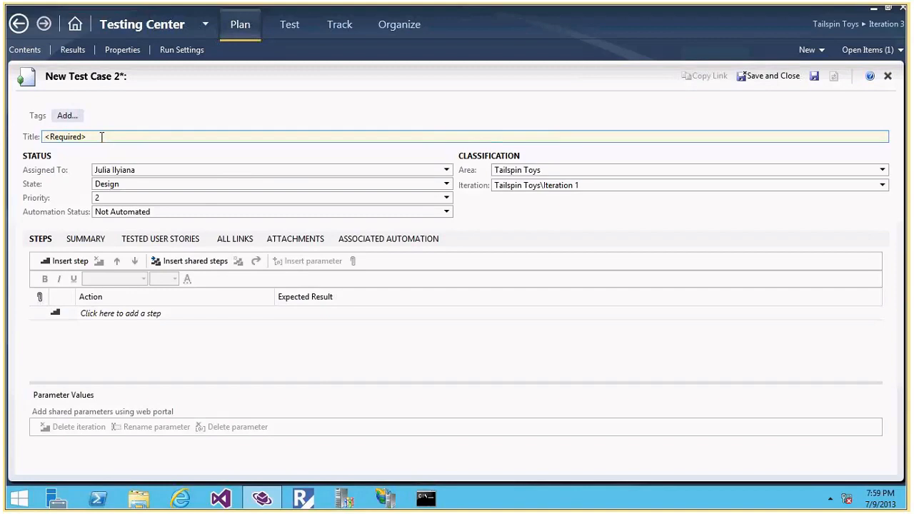
type("Test the ")
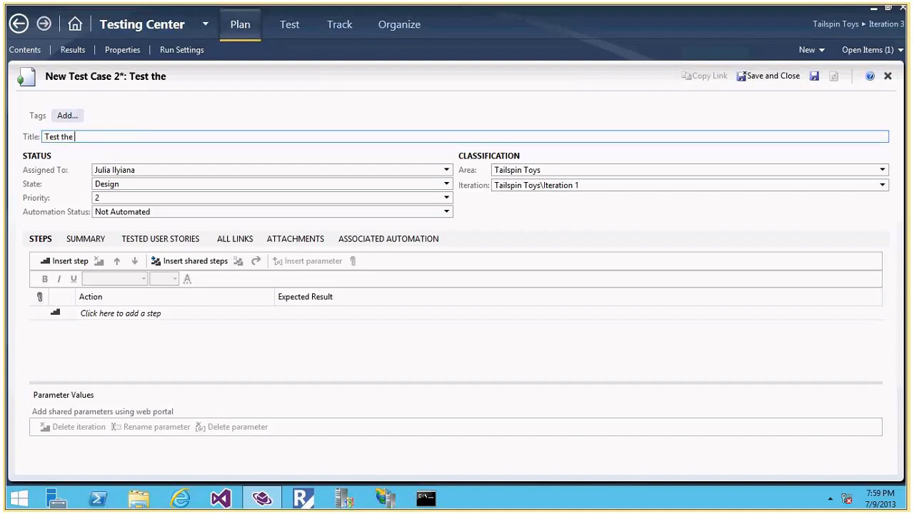
type("Customer cartshopping")
key("End")
type("scean")
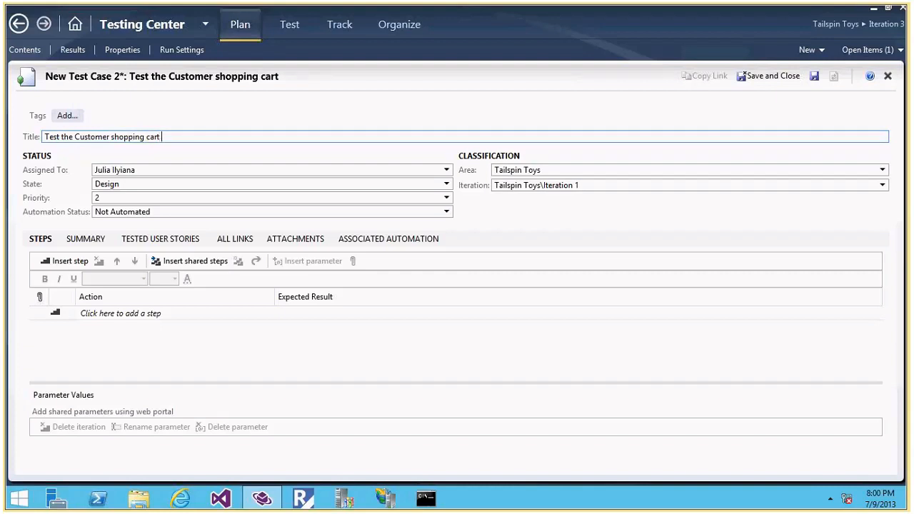
type("rio")
left_click(128, 314)
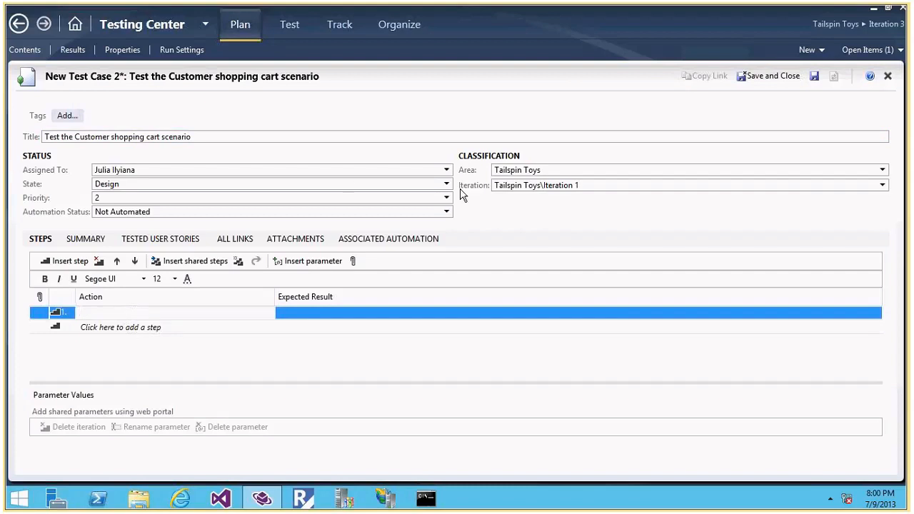
Step: Set the test case's priority to 1, its iteration to Tailspin Toys\Iteration 3, and keep its area as Tailspin Toys
left_click(402, 186)
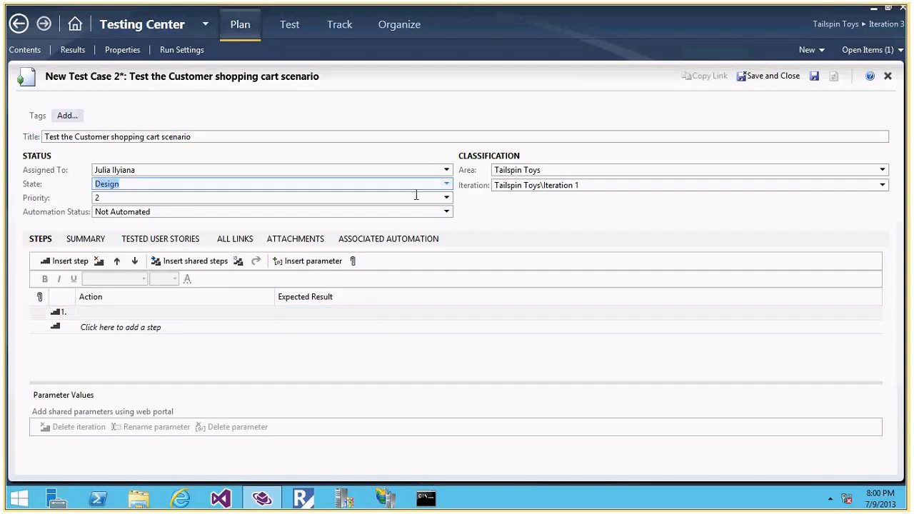
left_click(446, 197)
left_click(237, 210)
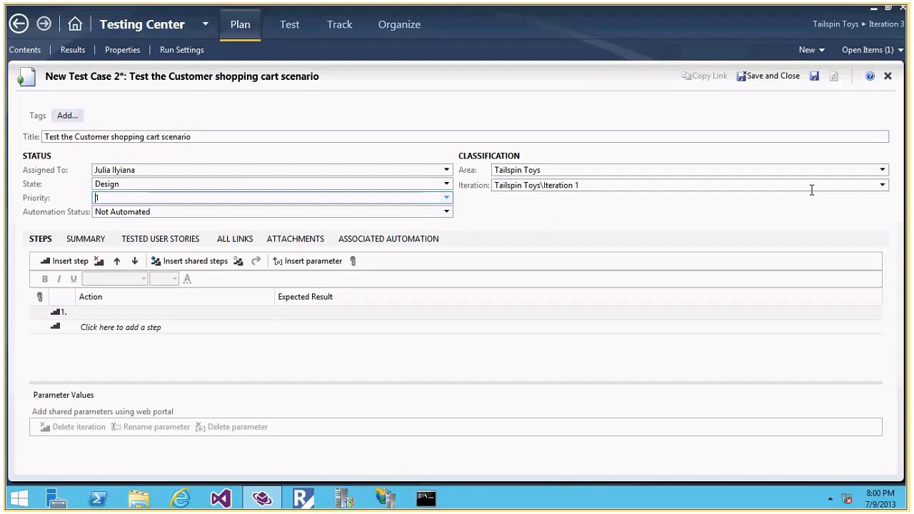
left_click(883, 185)
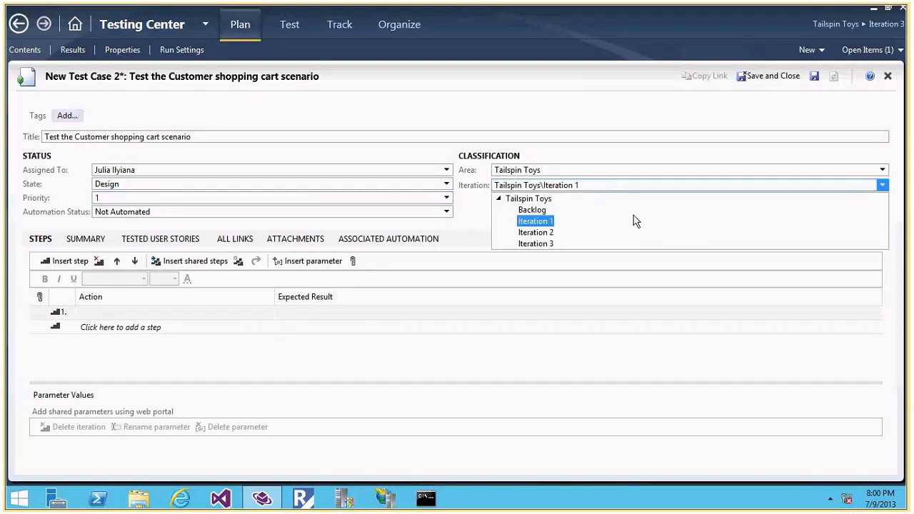
left_click(547, 244)
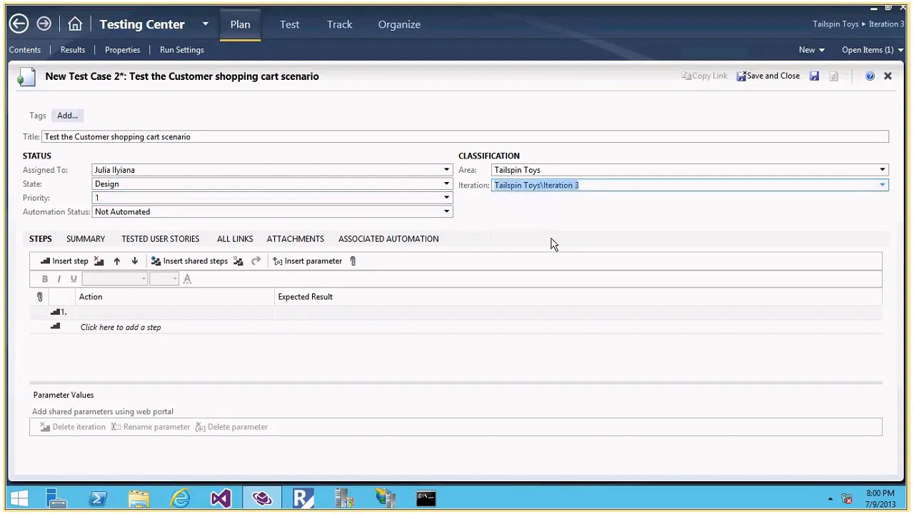
left_click(883, 170)
left_click(607, 216)
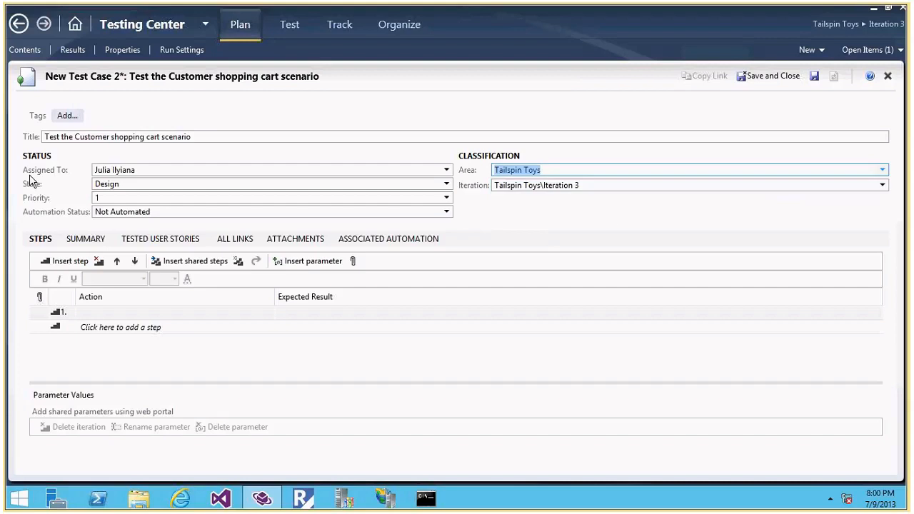
Step: Add the first two test steps, "Open the web URL" and "Login to the App"
left_click(131, 312)
type("Open the we")
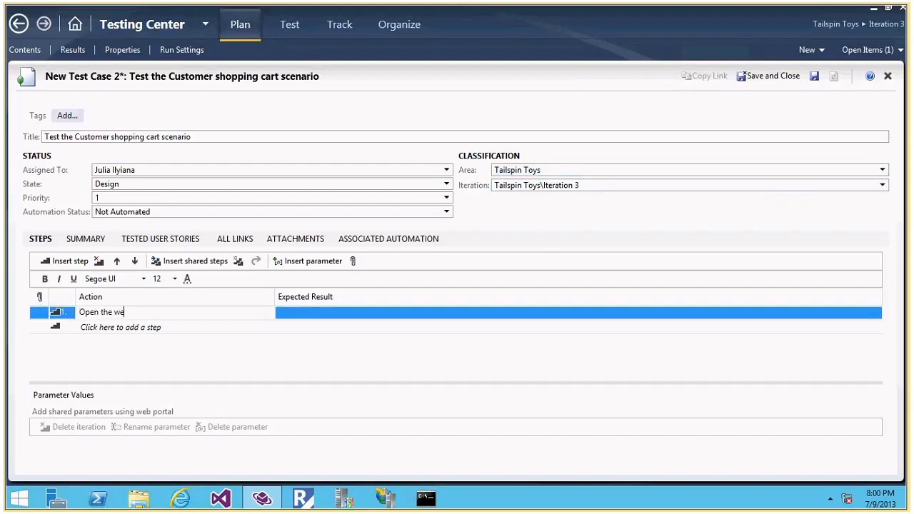
type("b URL")
key("Return")
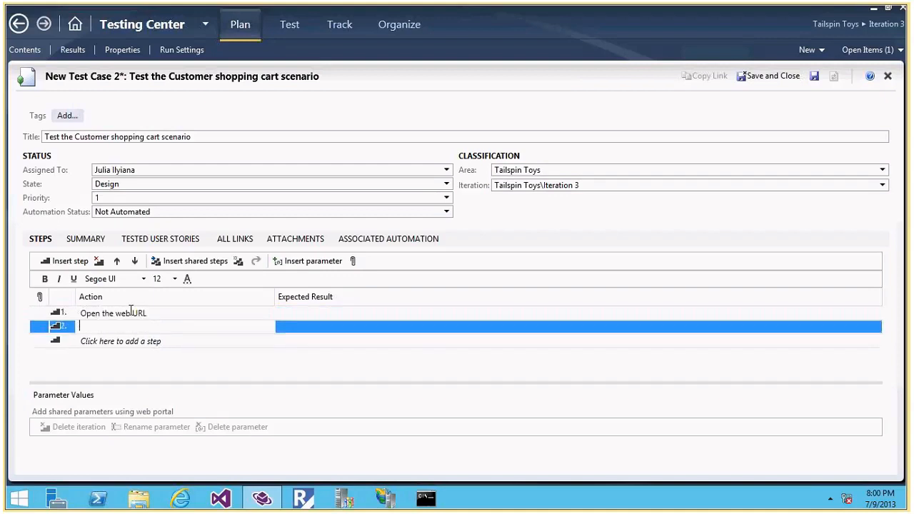
type("Lo")
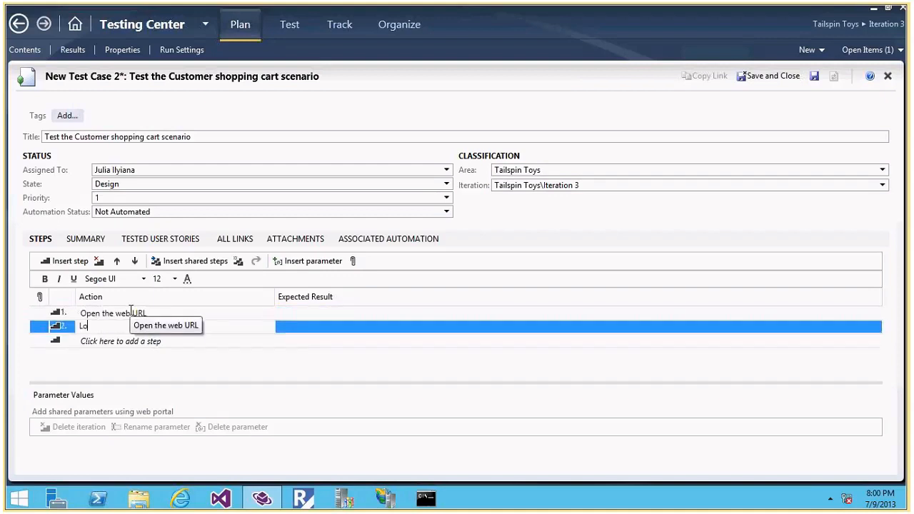
type("gin to the App")
key("Return")
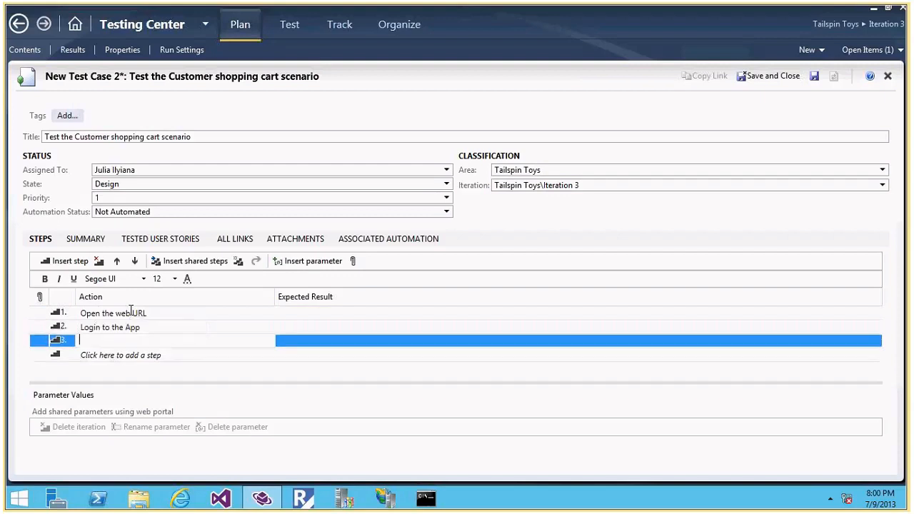
key("Up")
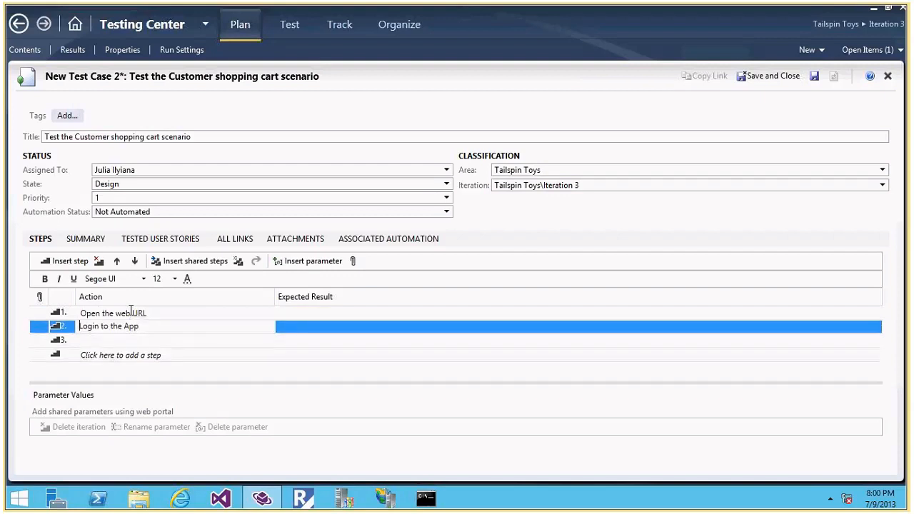
key("Down")
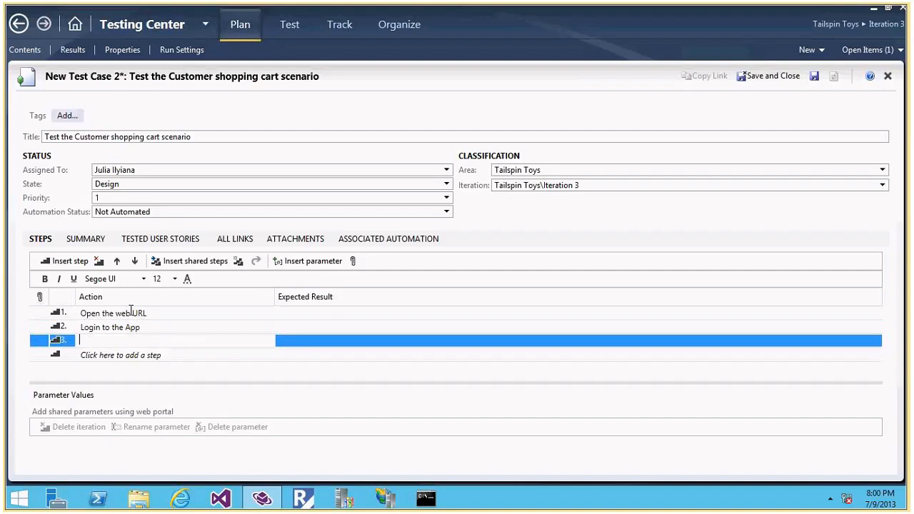
Step: Add a third step "Click on Cart icon" with the expected result "Should display the items in the cart"
type("Click on Sh")
key("BackSpace")
key("BackSpace")
type("Cart icon")
left_click(307, 341)
type("Sh")
key("BackSpace")
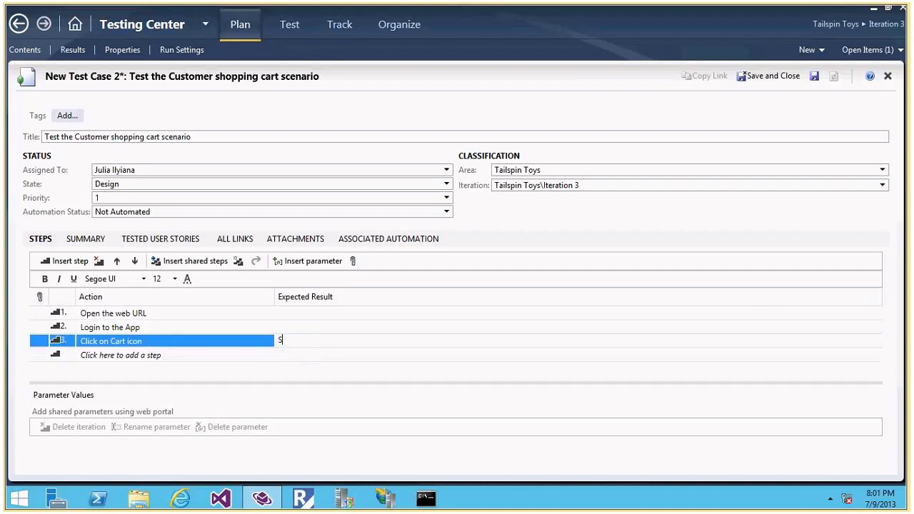
type("hould display the items in the cart")
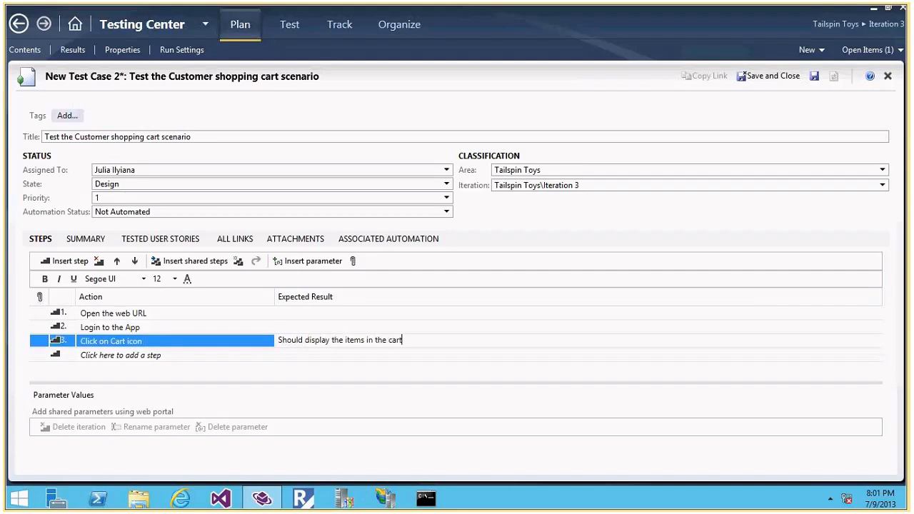
Step: Add a fourth step "Close the App" and save the test case
key("Tab")
type("Lsoe")
key("BackSpace")
key("BackSpace")
key("BackSpace")
key("BackSpace")
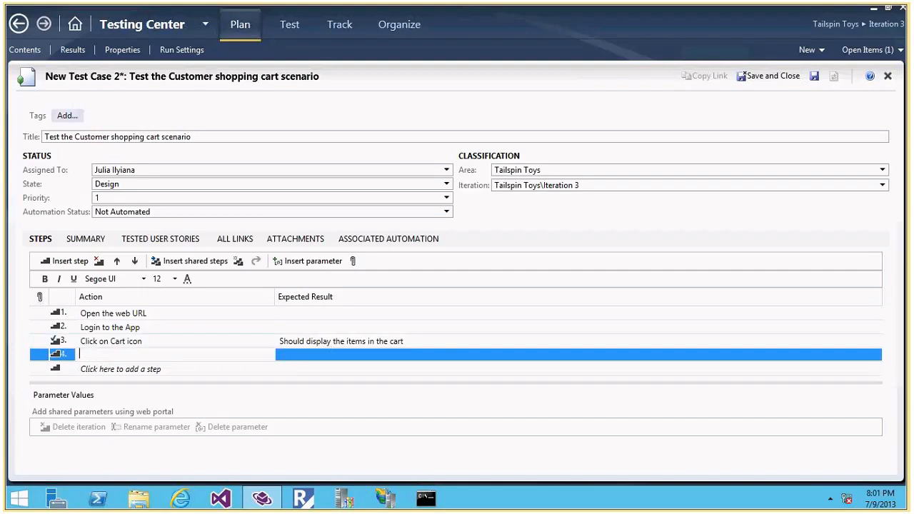
type("Close the App")
left_click(168, 311)
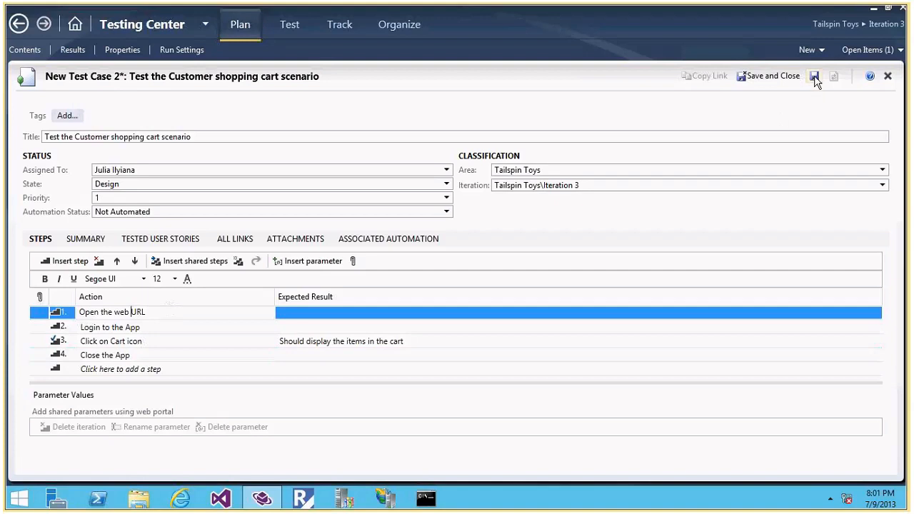
left_click(815, 77)
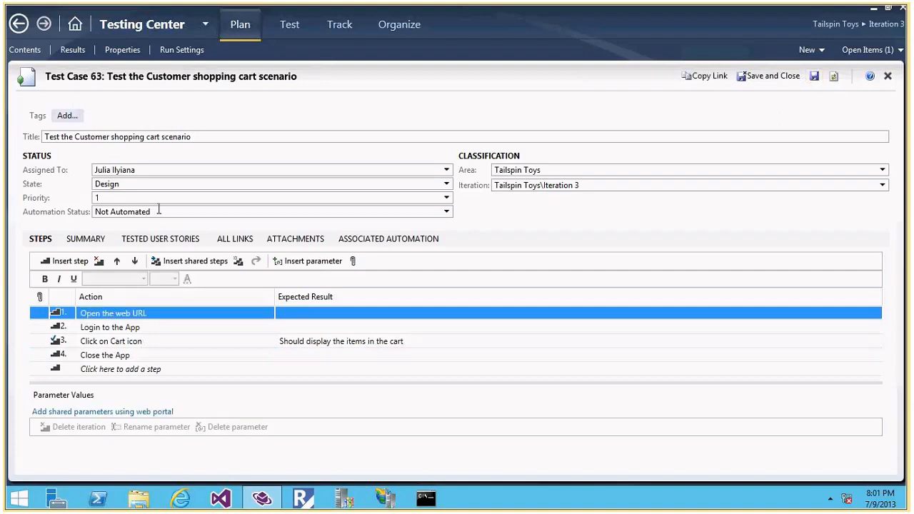
Step: Examine the saved test case's summary, tested user stories and links, and close it
left_click(220, 137)
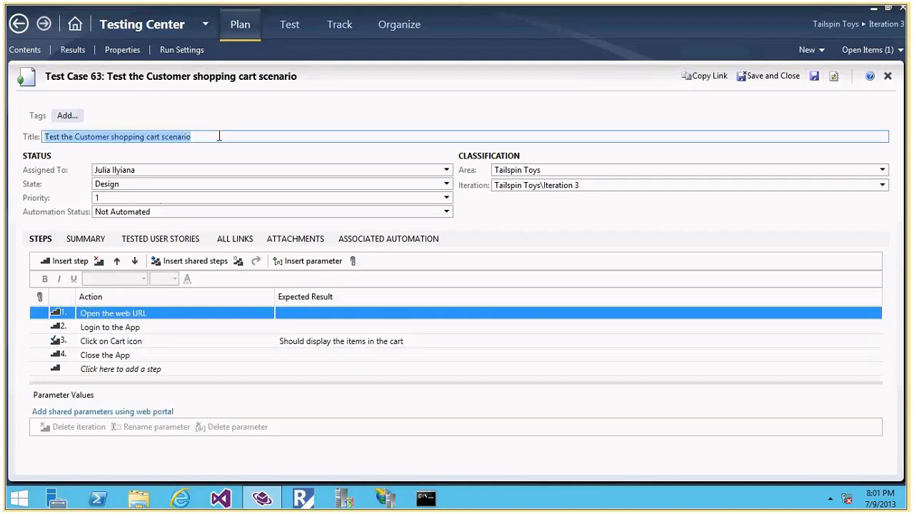
left_click(219, 137)
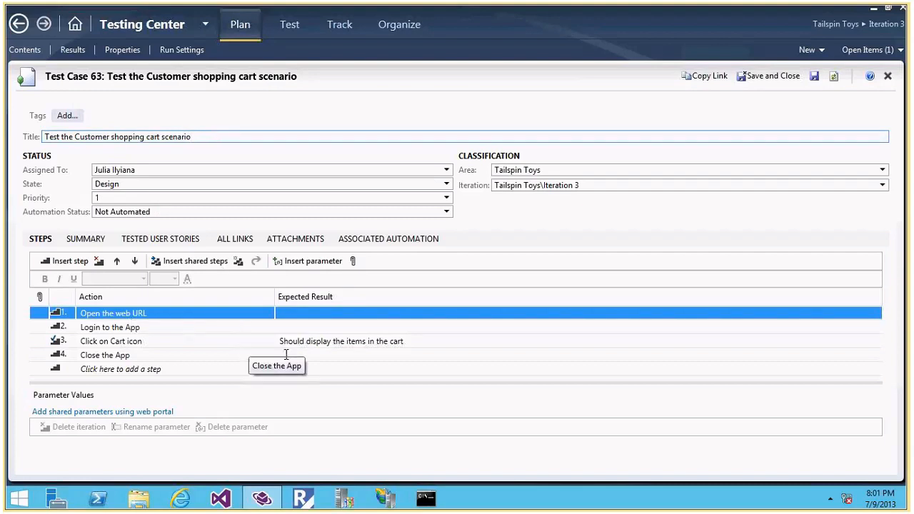
left_click(89, 243)
left_click(139, 306)
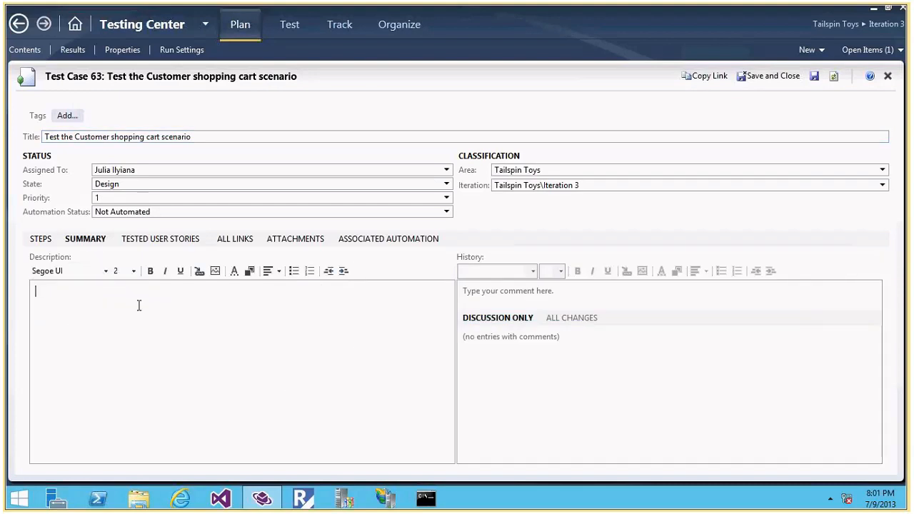
left_click(171, 240)
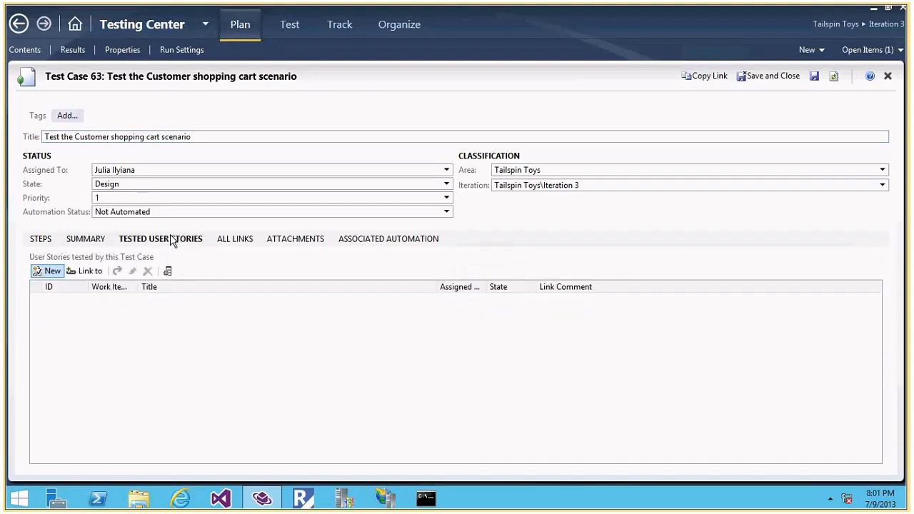
left_click(230, 242)
left_click(283, 243)
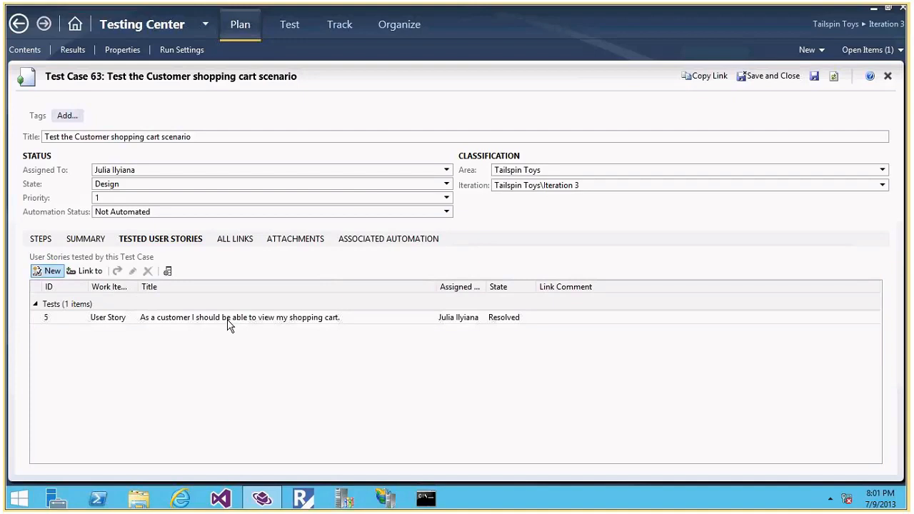
left_click(229, 323)
left_click(889, 77)
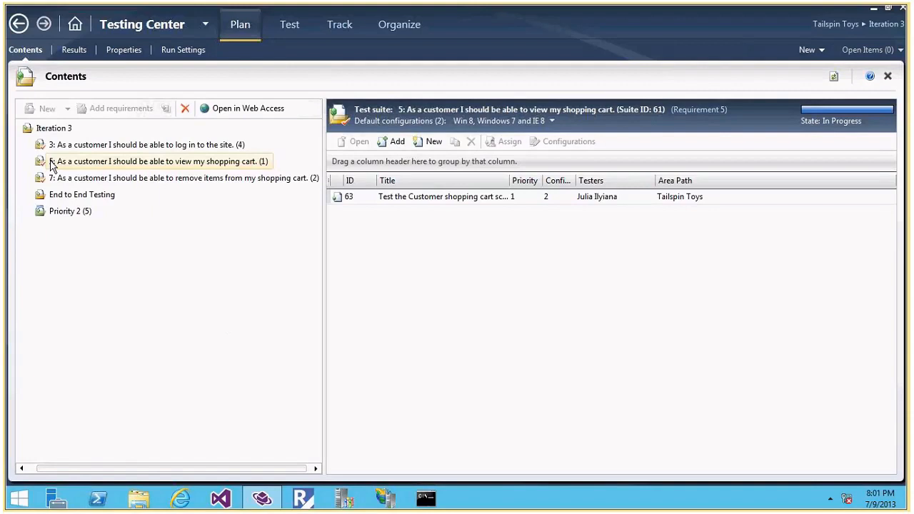
Step: Start a new test case in the End to End Testing suite
left_click(422, 205)
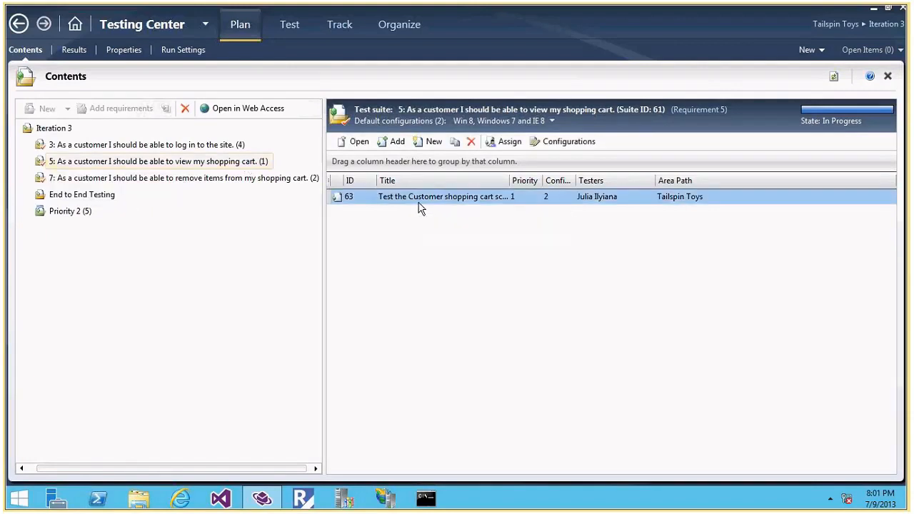
left_click(262, 183)
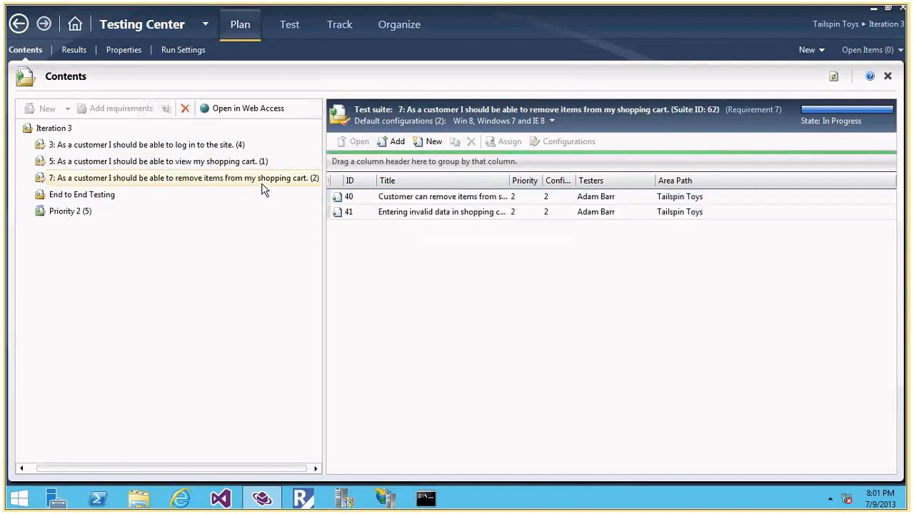
left_click(108, 197)
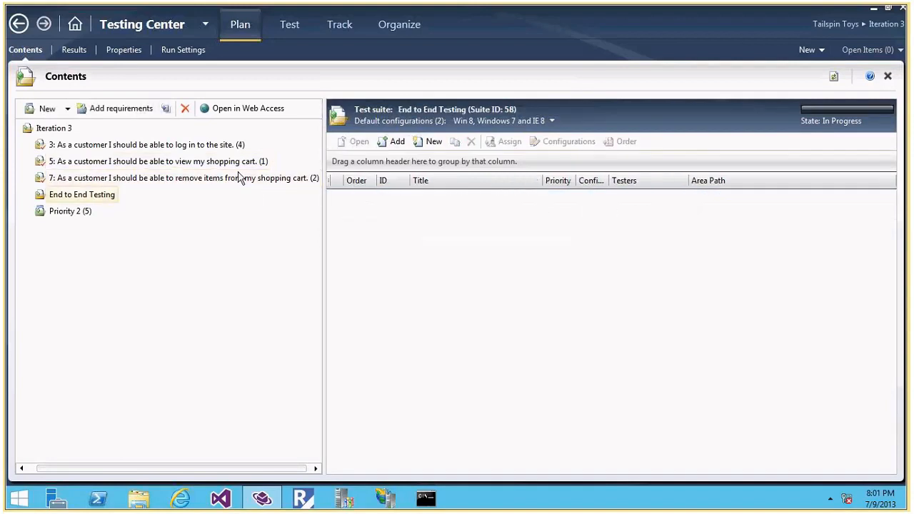
left_click(432, 141)
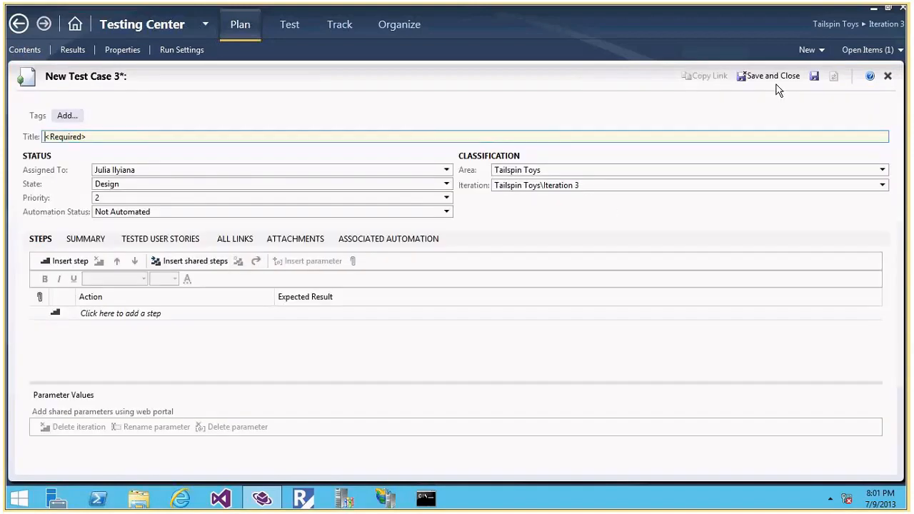
Step: Copy the title line from the New Test Case text file in the desktop's Code Snippets folder and return to Microsoft Test Manager
left_click(873, 9)
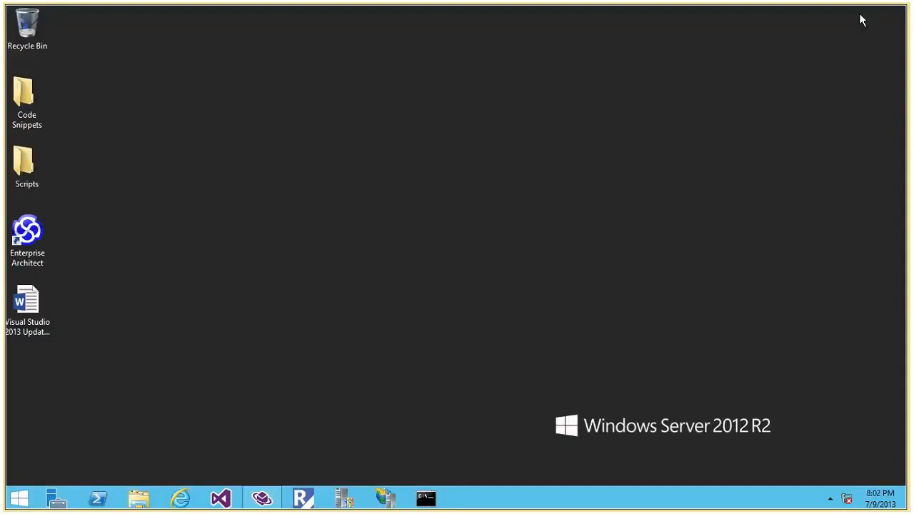
double_click(28, 114)
left_click(151, 93)
double_click(150, 93)
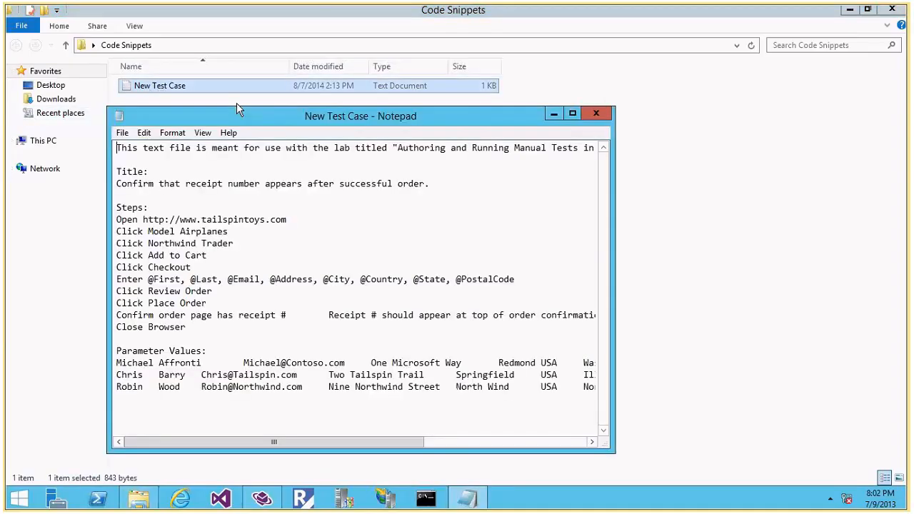
double_click(318, 120)
left_click_drag(321, 74, 6, 85)
key("ctrl+c")
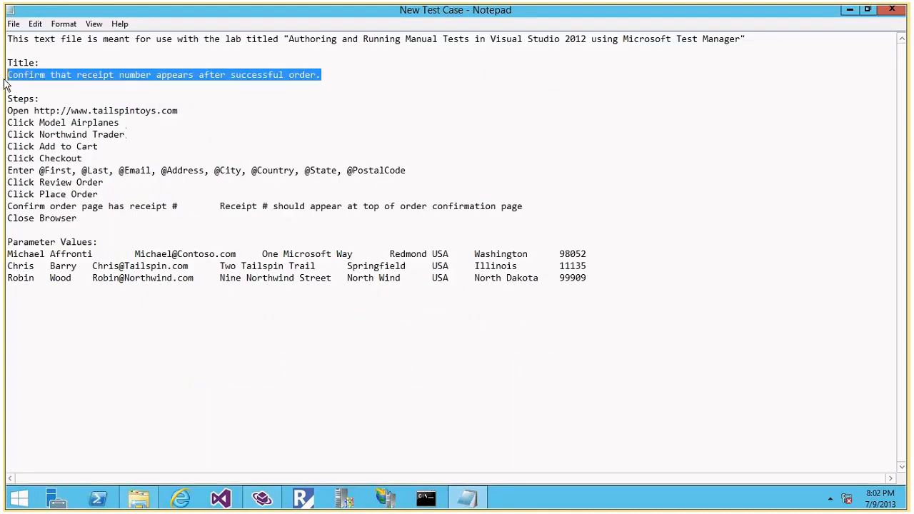
left_click(263, 498)
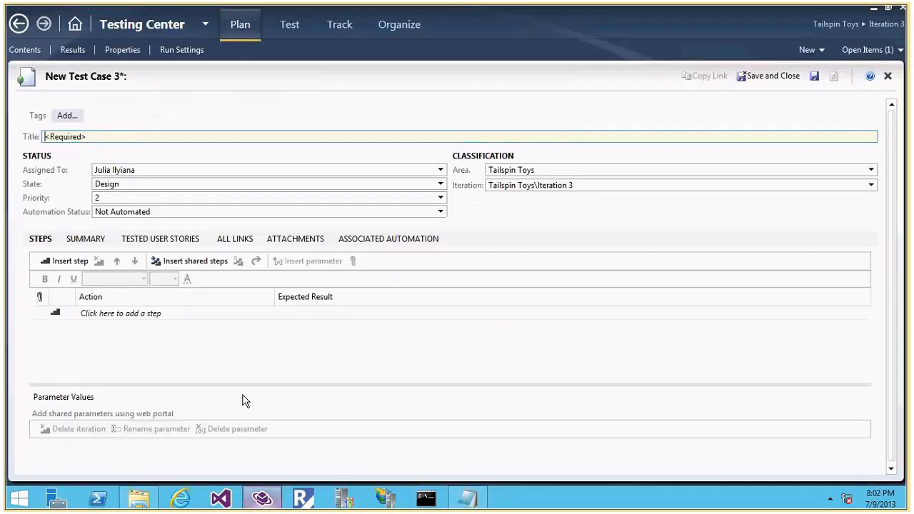
Step: Paste the title "Confirm that receipt number appears after successful order." and add all the test steps copied from the New Test Case text file
key("ctrl+v")
key("alt+Tab")
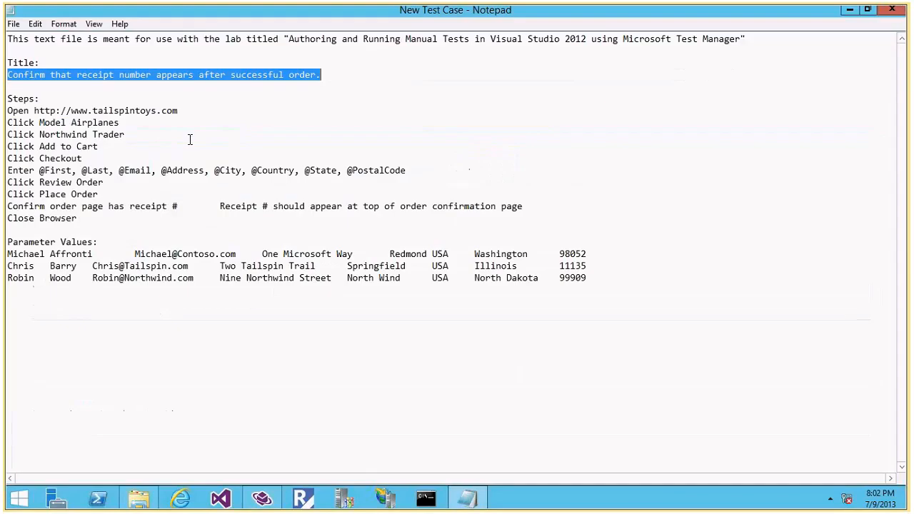
left_click_drag(79, 218, 7, 111)
key("alt+Tab")
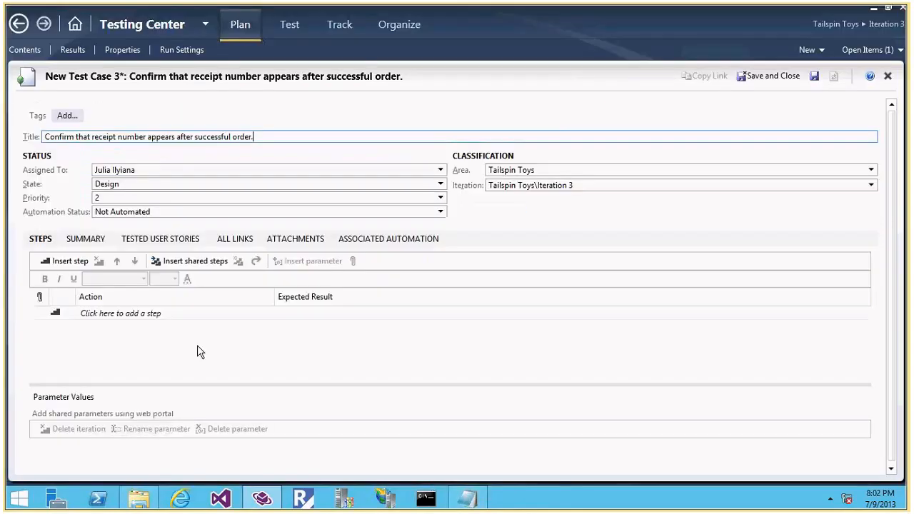
right_click(41, 308)
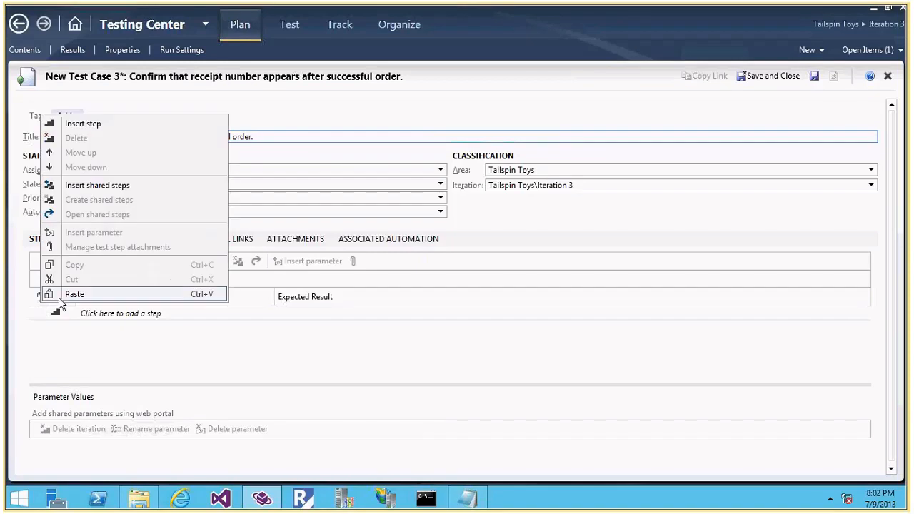
left_click(63, 293)
scroll(227, 343, "up", 3)
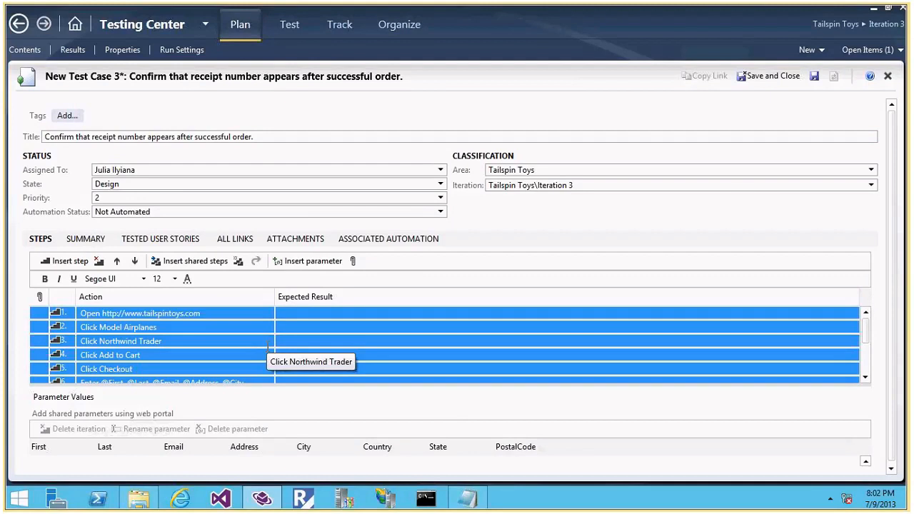
scroll(264, 346, "down", 3)
scroll(260, 346, "up", 3)
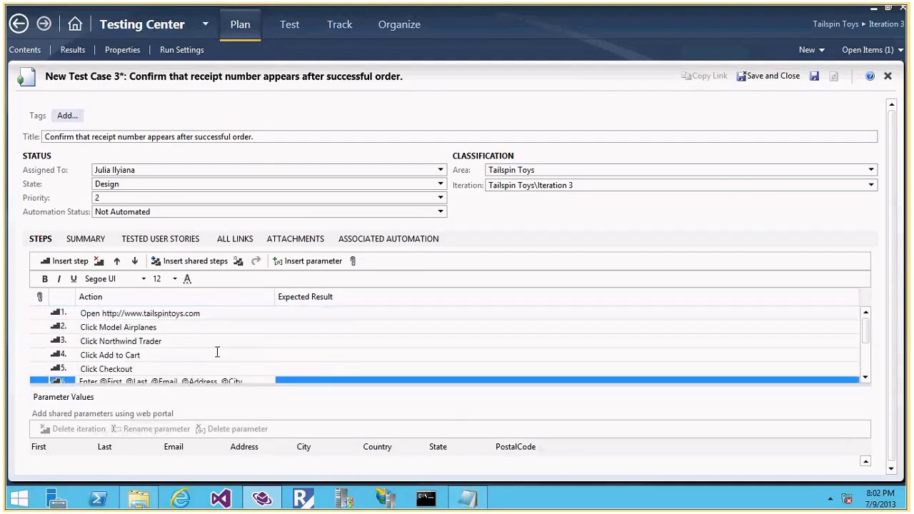
scroll(217, 351, "down", 3)
scroll(218, 352, "up", 3)
scroll(164, 365, "down", 3)
scroll(142, 342, "up", 1)
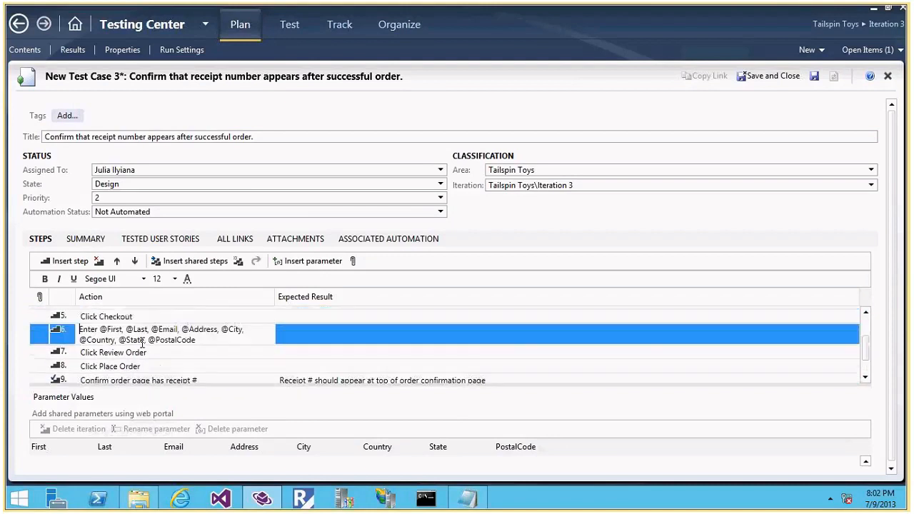
left_click(119, 340)
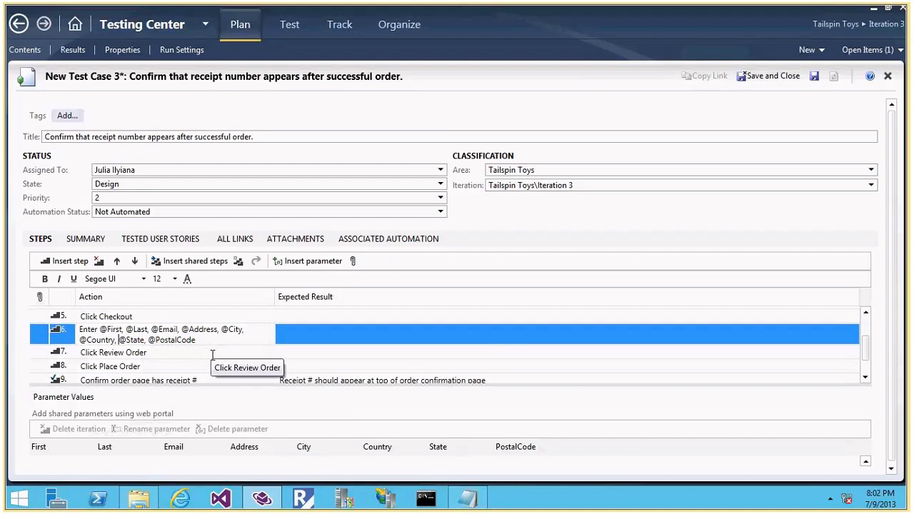
Step: Copy the three rows of parameter values from the New Test Case text file into the Parameter Values table and save the test case
left_click(51, 461)
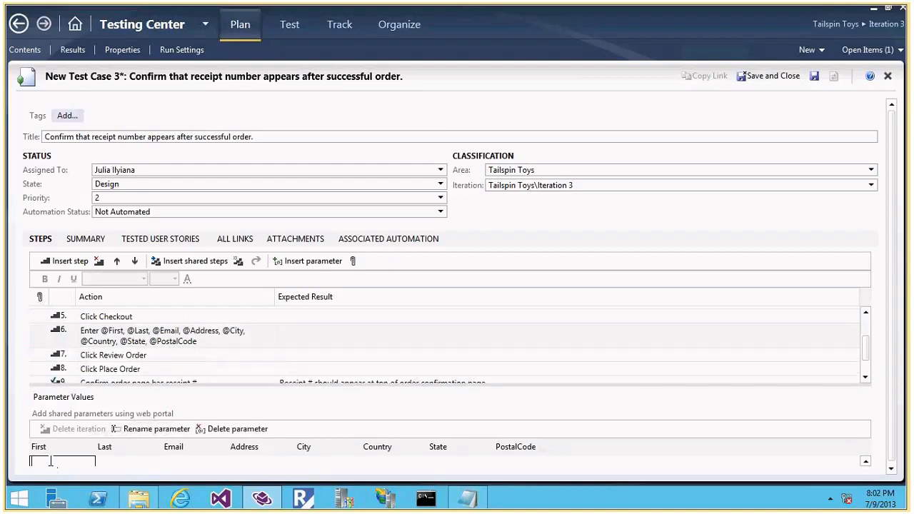
left_click(141, 361)
key("alt+Tab")
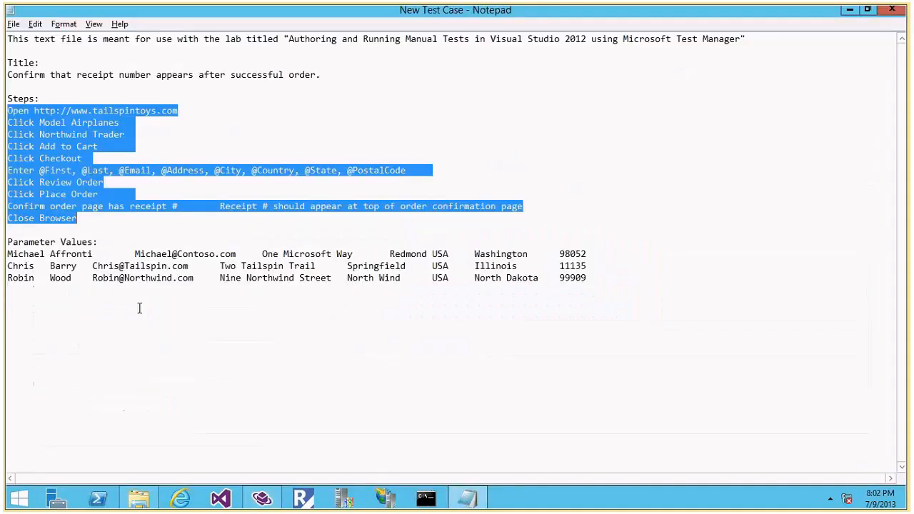
left_click_drag(588, 278, 4, 258)
key("alt+Tab")
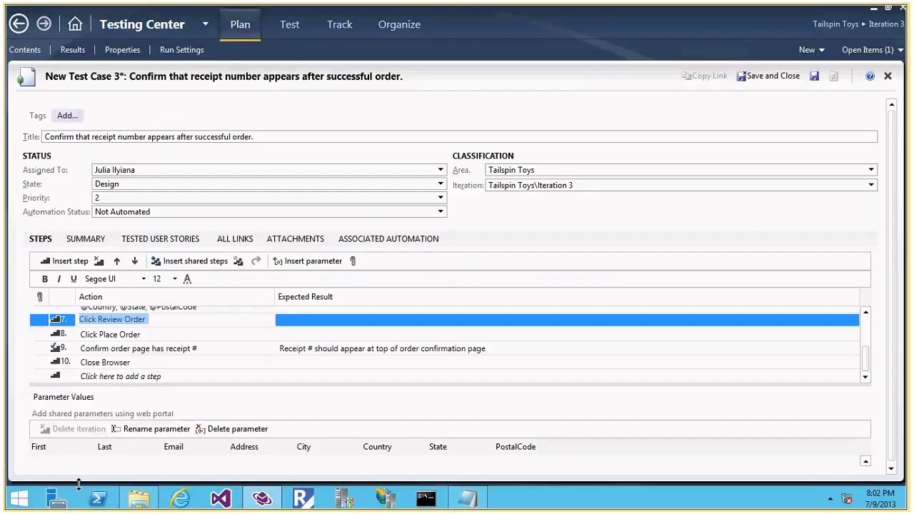
left_click(867, 465)
right_click(37, 461)
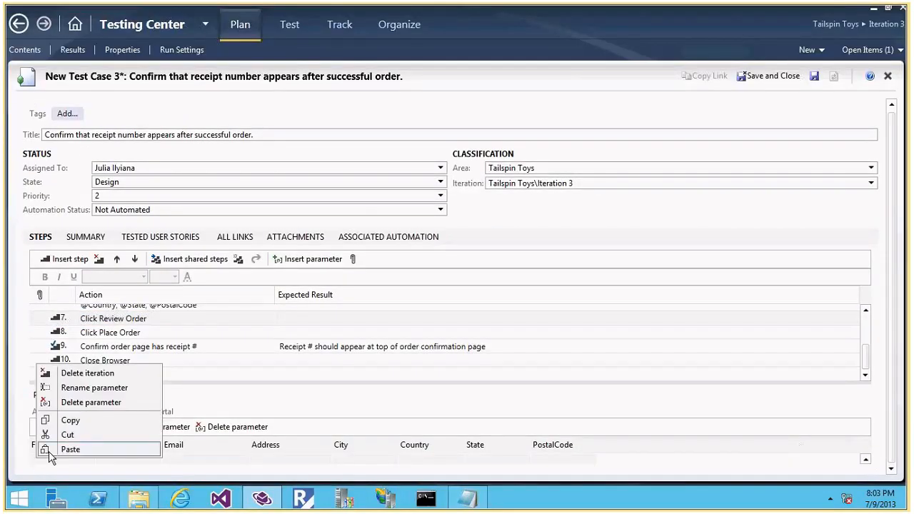
left_click(44, 447)
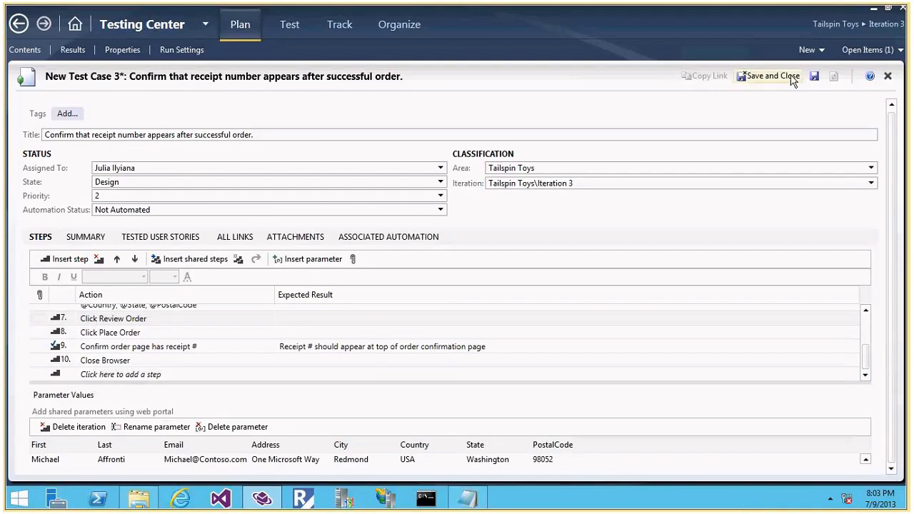
left_click(815, 76)
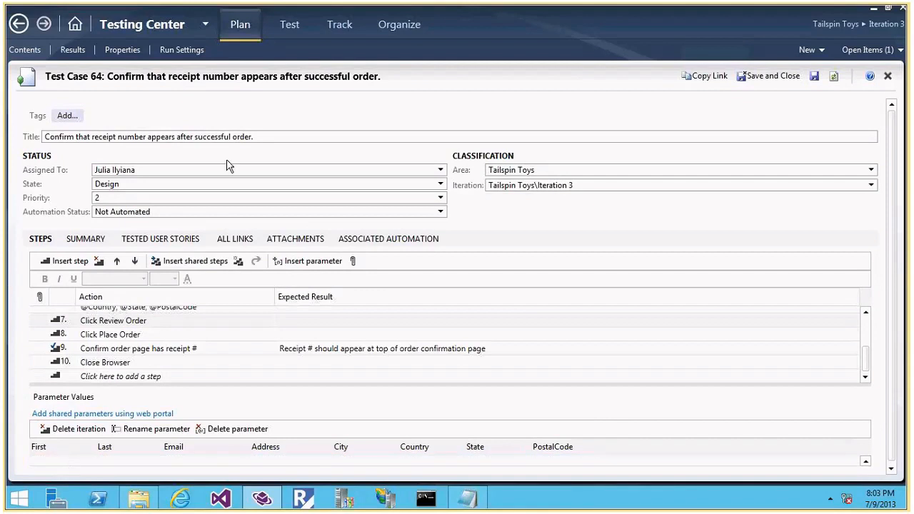
Step: Set the test case's State to Ready, save it, and close it after checking its tested user stories
left_click(440, 185)
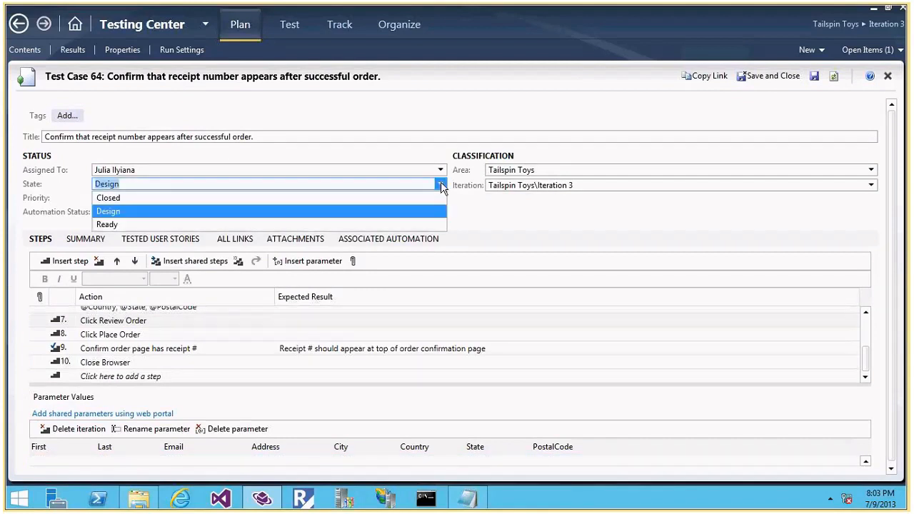
left_click(106, 225)
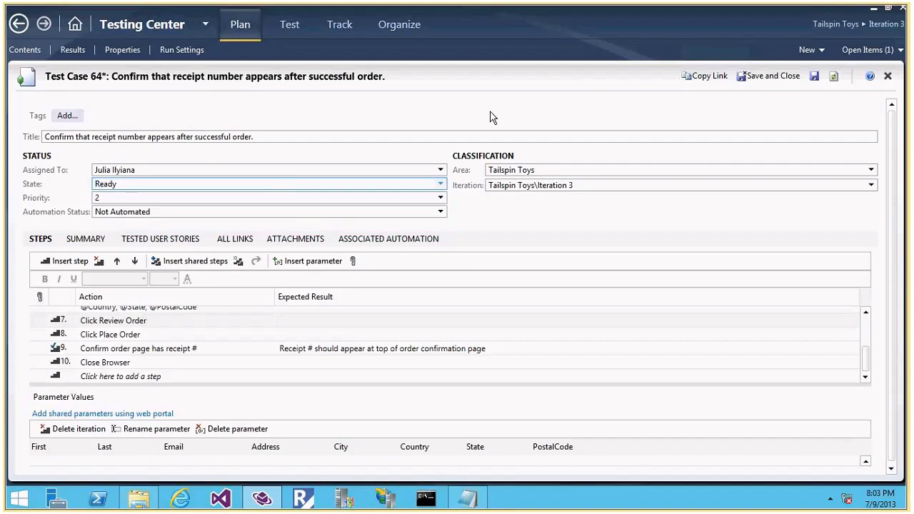
left_click(815, 76)
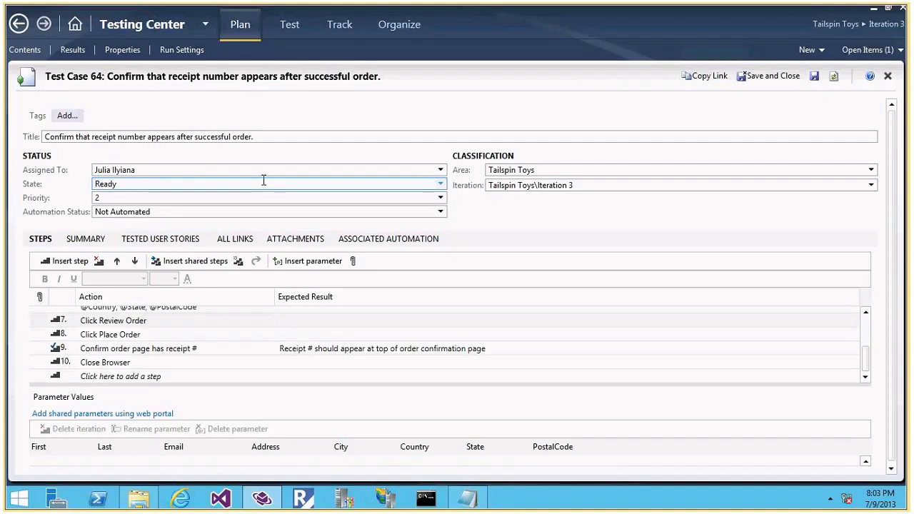
left_click(170, 238)
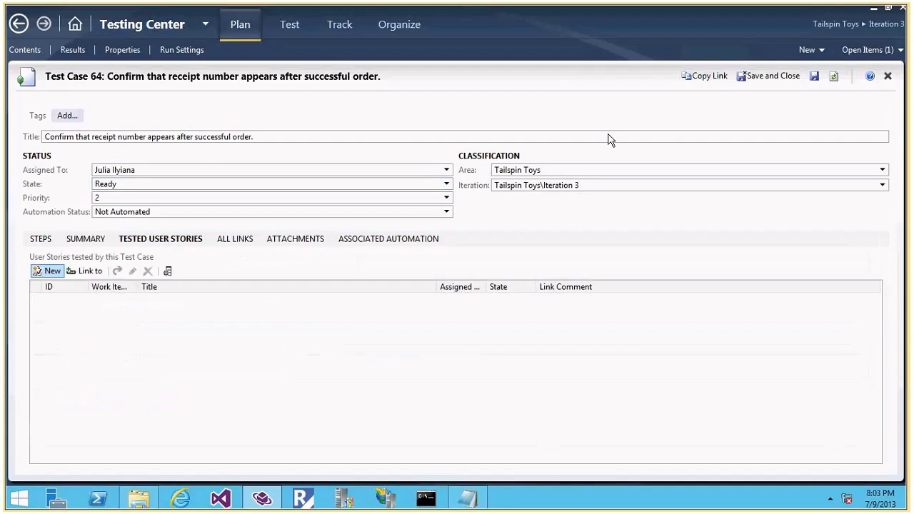
left_click(889, 77)
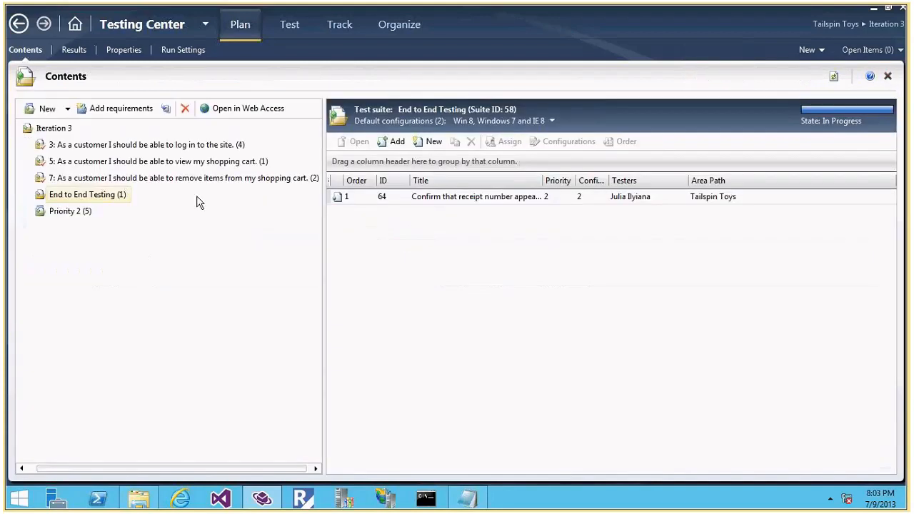
Step: Reopen the receipt number test case from the End to End Testing suite and review its test steps
left_click(381, 202)
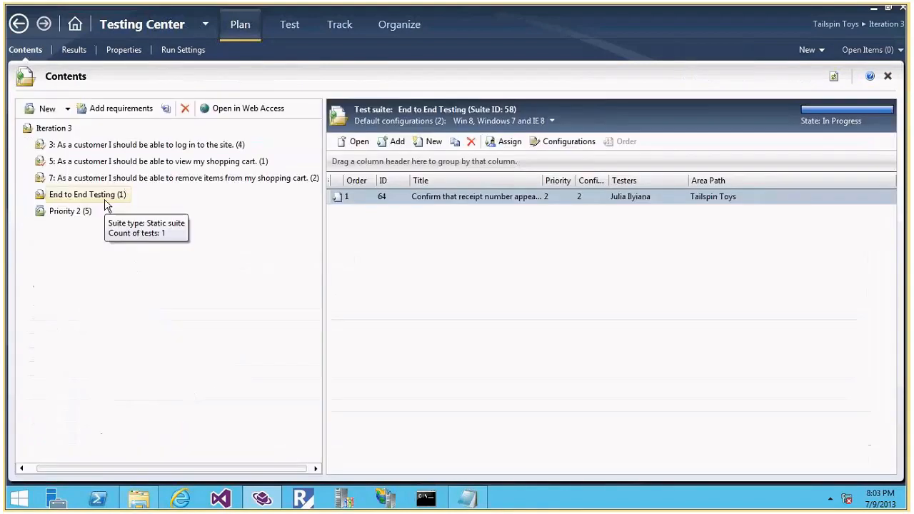
double_click(441, 200)
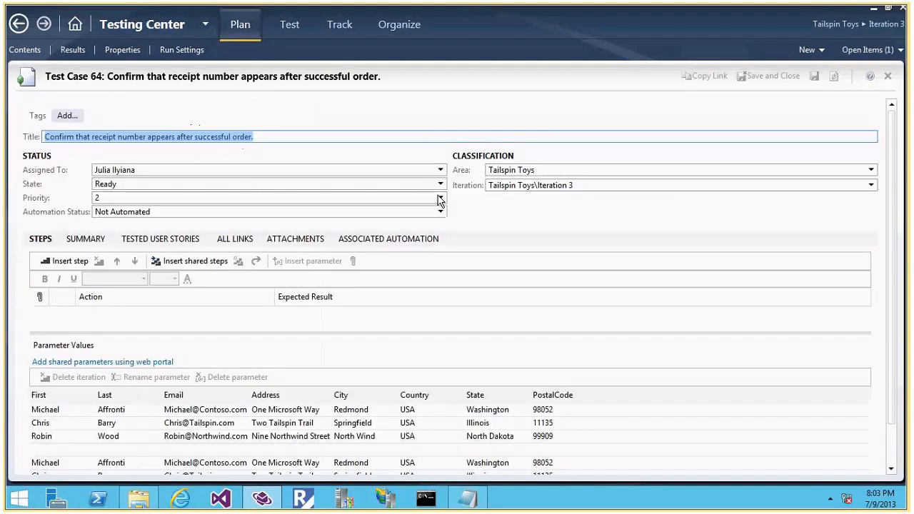
left_click(148, 137)
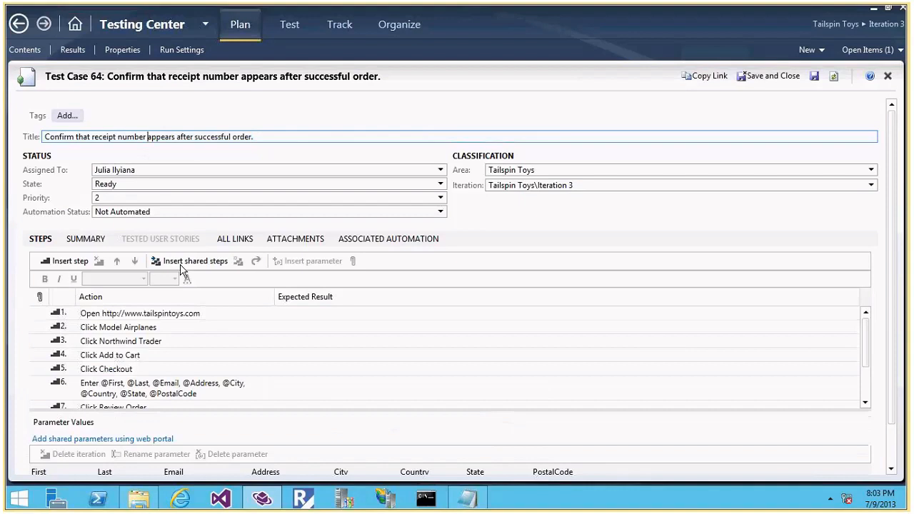
scroll(178, 291, "down", 3)
scroll(178, 291, "down", 2)
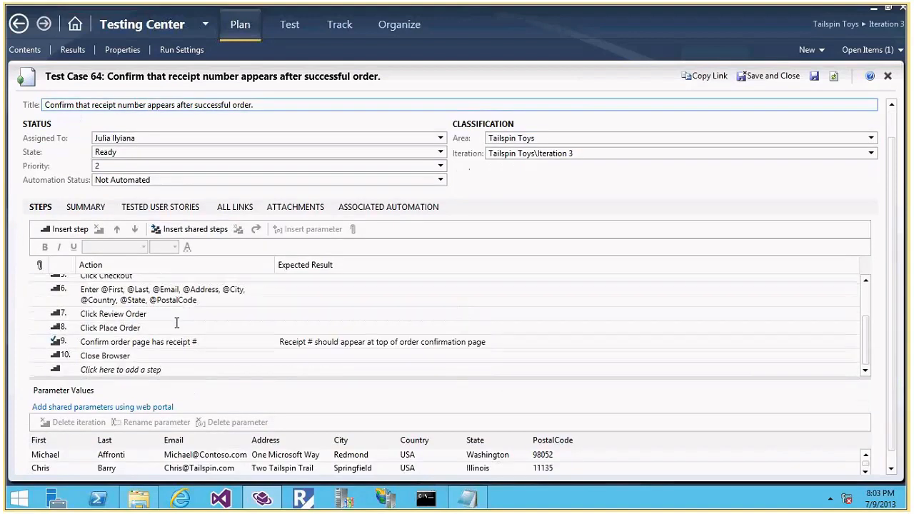
scroll(179, 322, "up", 2)
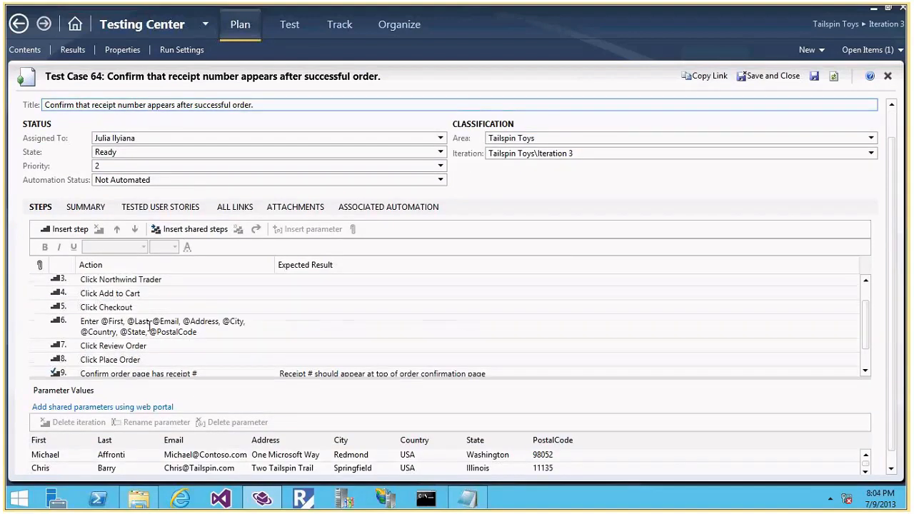
left_click(148, 327)
scroll(264, 333, "down", 2)
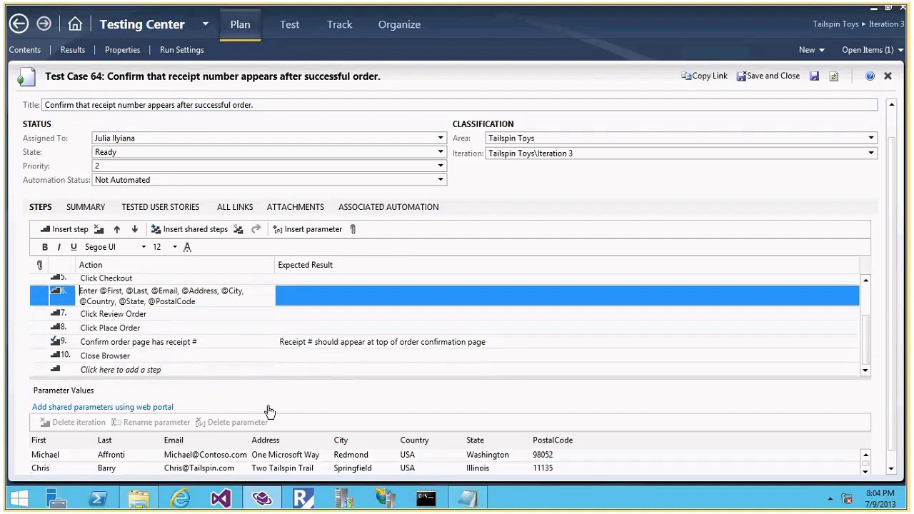
Step: Examine all rows of the test case's parameter values and close the test case
left_click(866, 474)
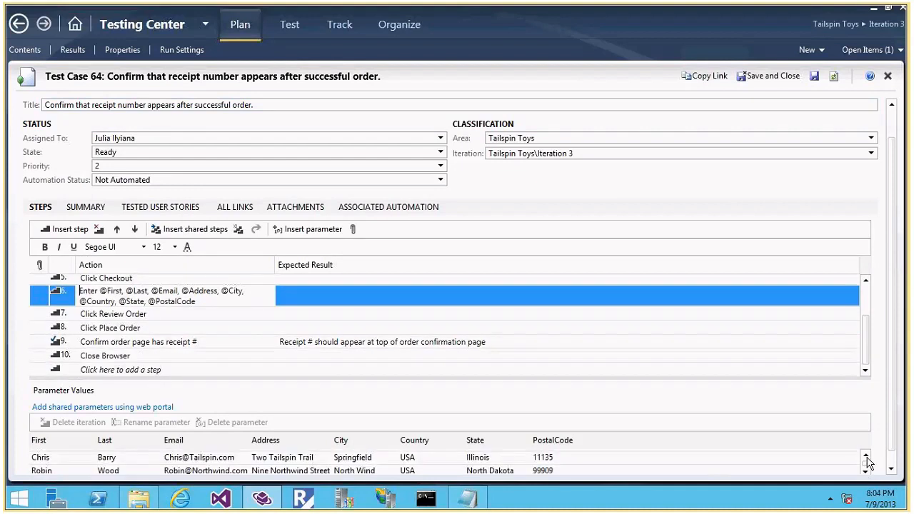
left_click(867, 461)
left_click(866, 462)
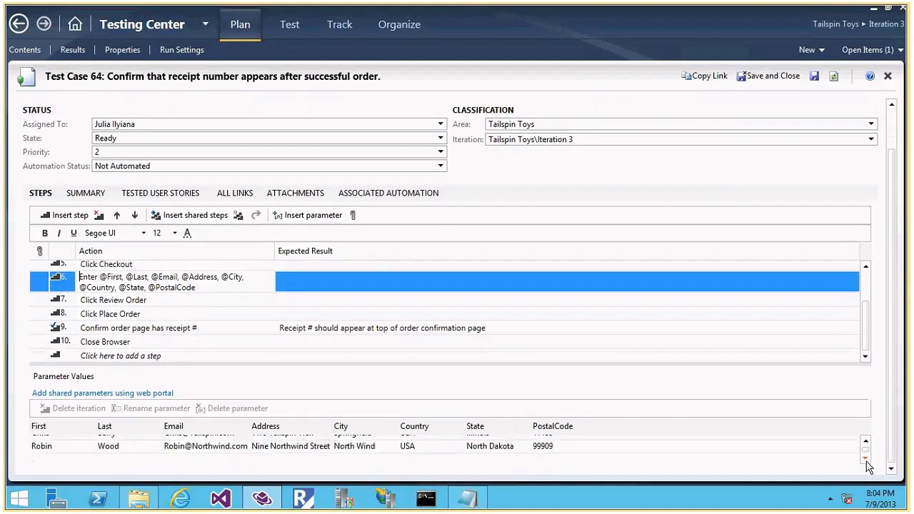
left_click(866, 442)
left_click(866, 442)
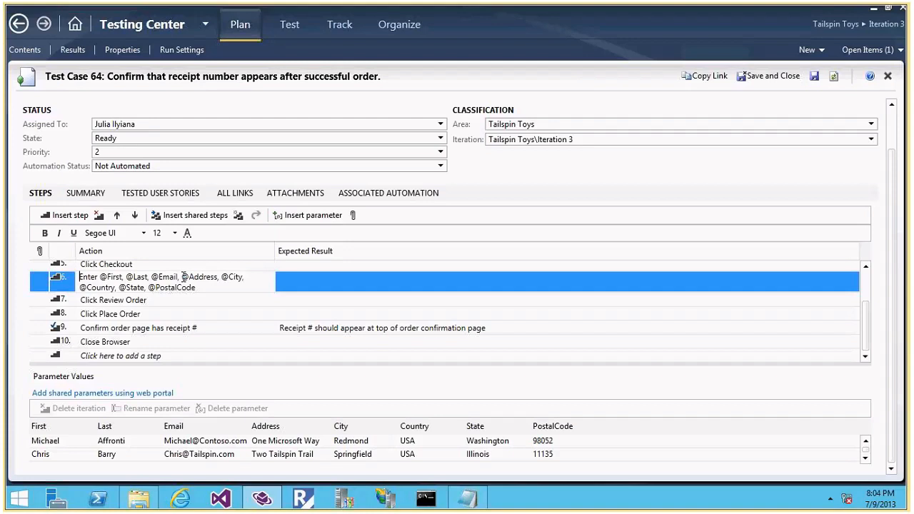
scroll(184, 277, "up", 2)
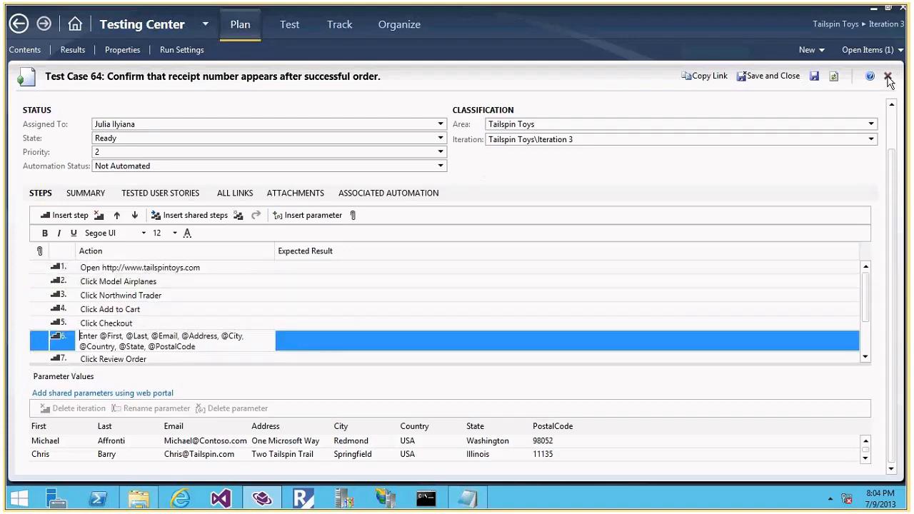
left_click(888, 77)
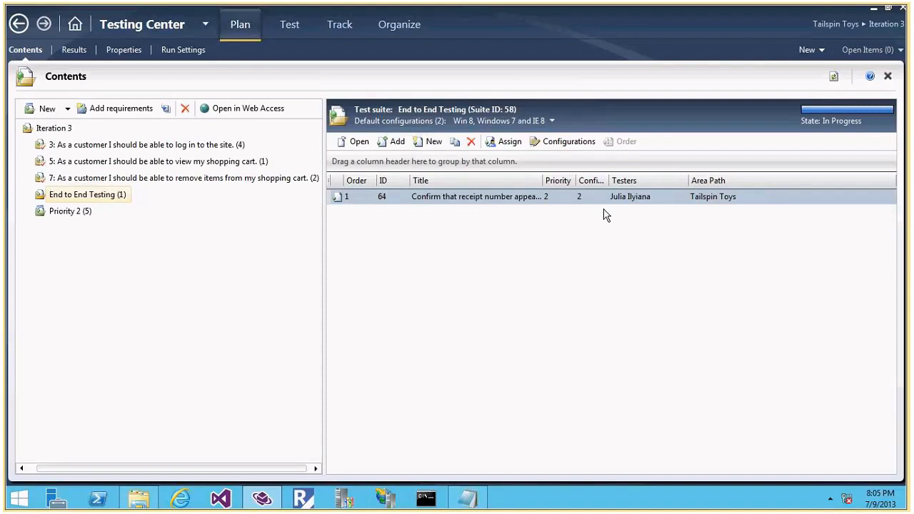
Step: Check the Iteration 3 test plan's run settings and close them
left_click(172, 52)
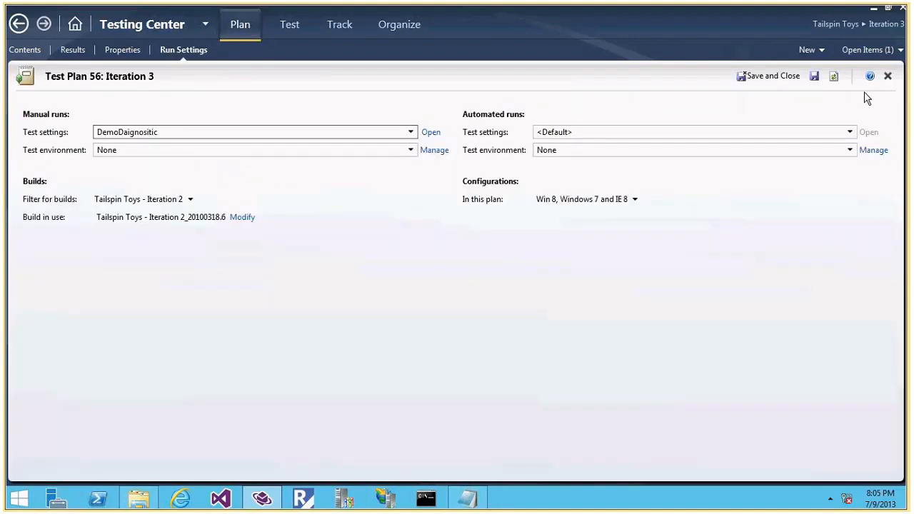
left_click(888, 76)
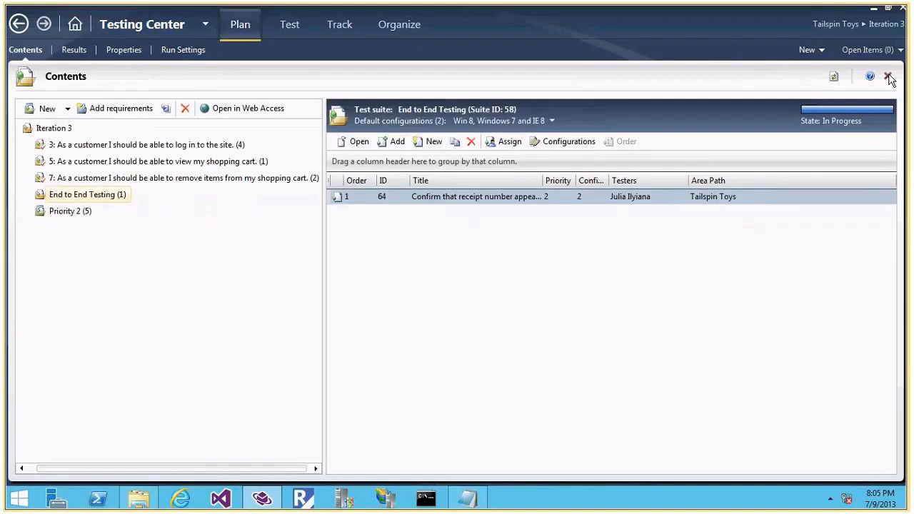